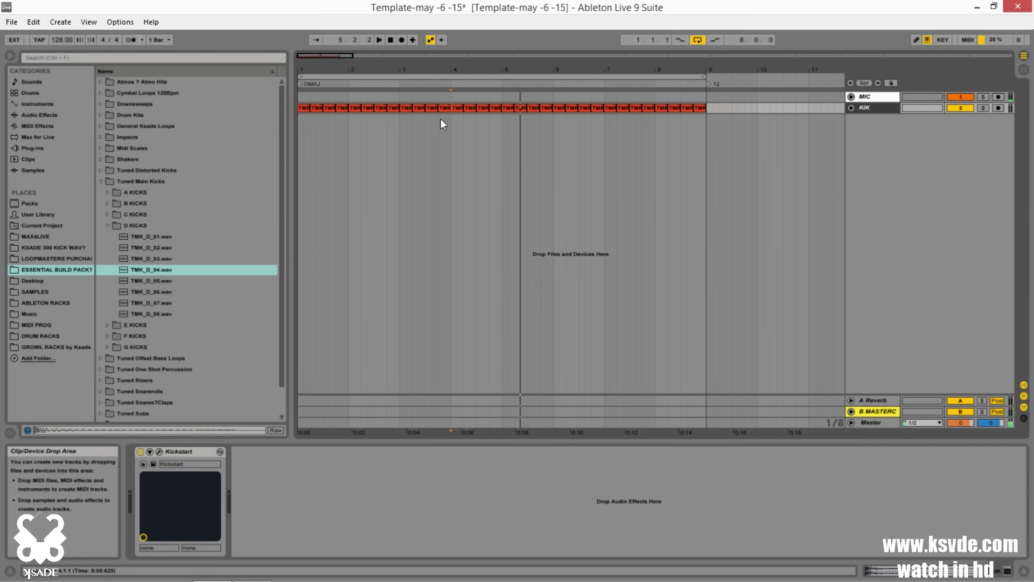
Step: Open the File Manager from the View menu and list the set's referenced sample files
click(89, 22)
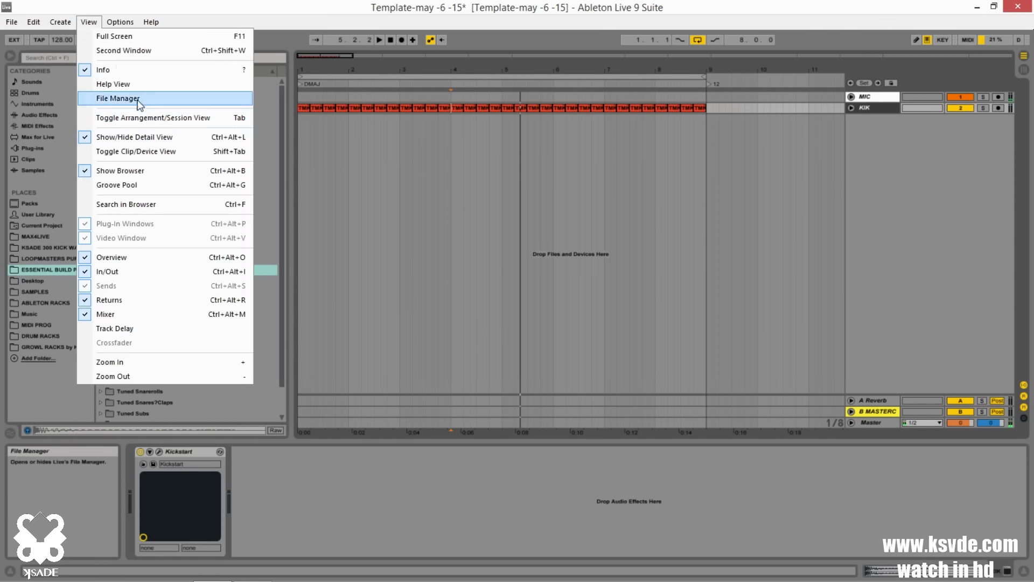
click(519, 193)
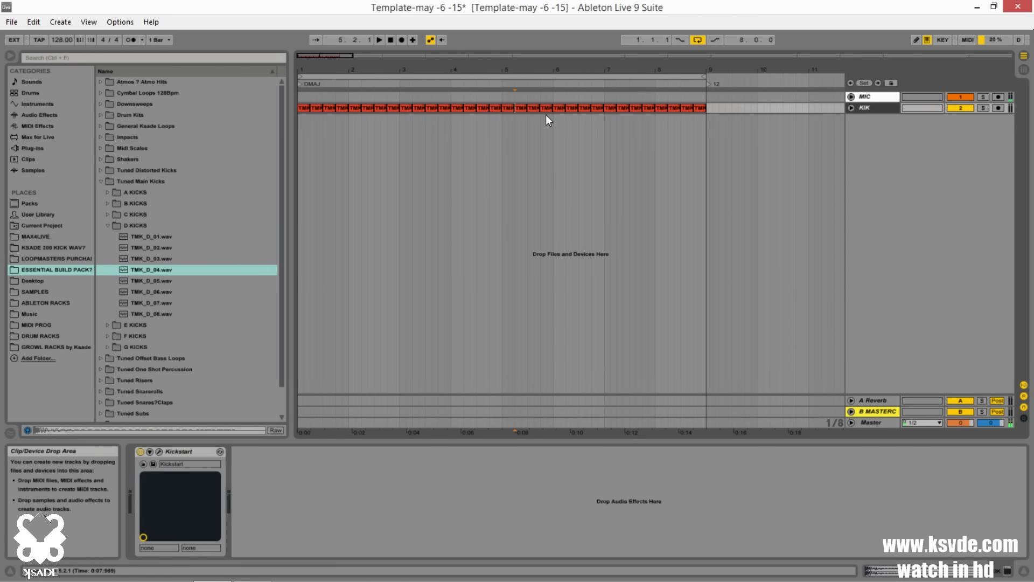
click(97, 24)
click(141, 99)
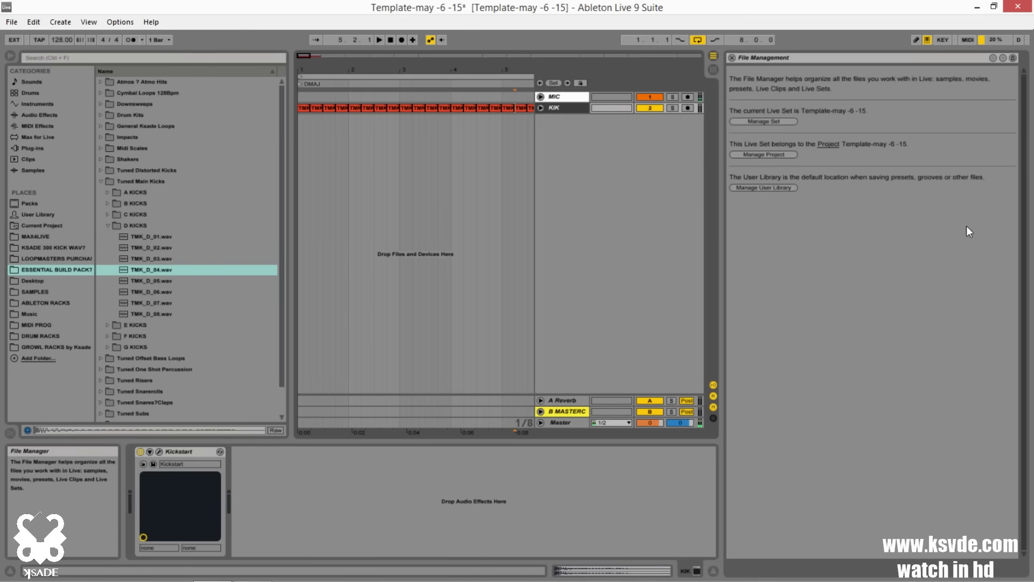
click(757, 122)
click(787, 112)
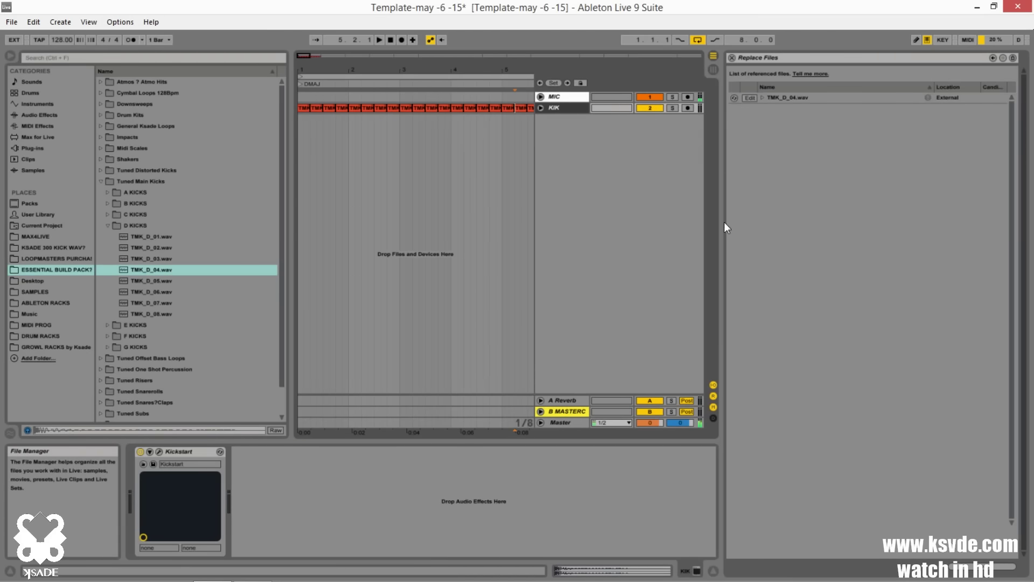
Step: Hot-swap TMK_D_04.wav through TMK_D_05–TMK_D_08 while playing, keeping TMK_D_08.wav as the kick
click(734, 97)
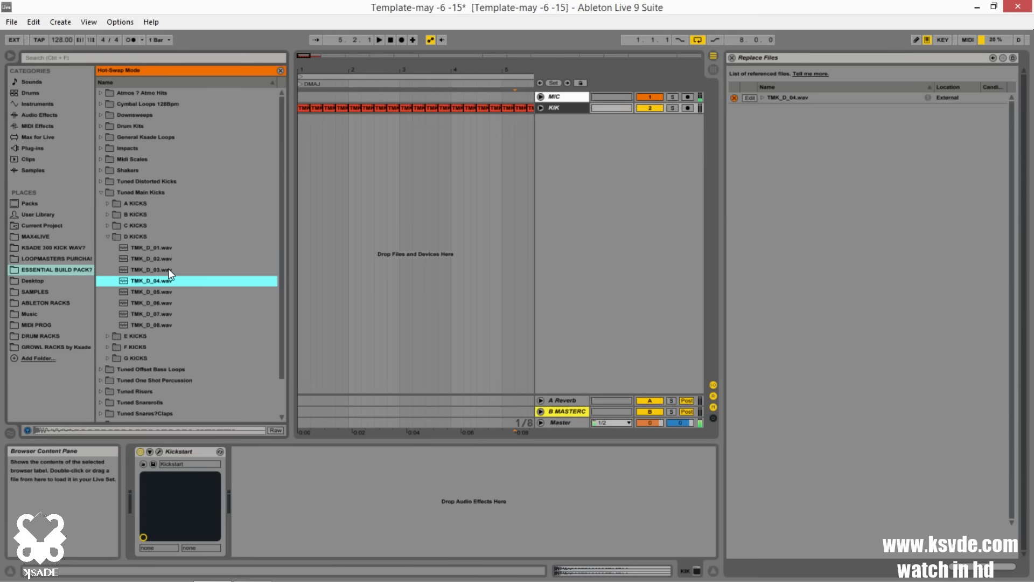
double_click(144, 291)
key(space)
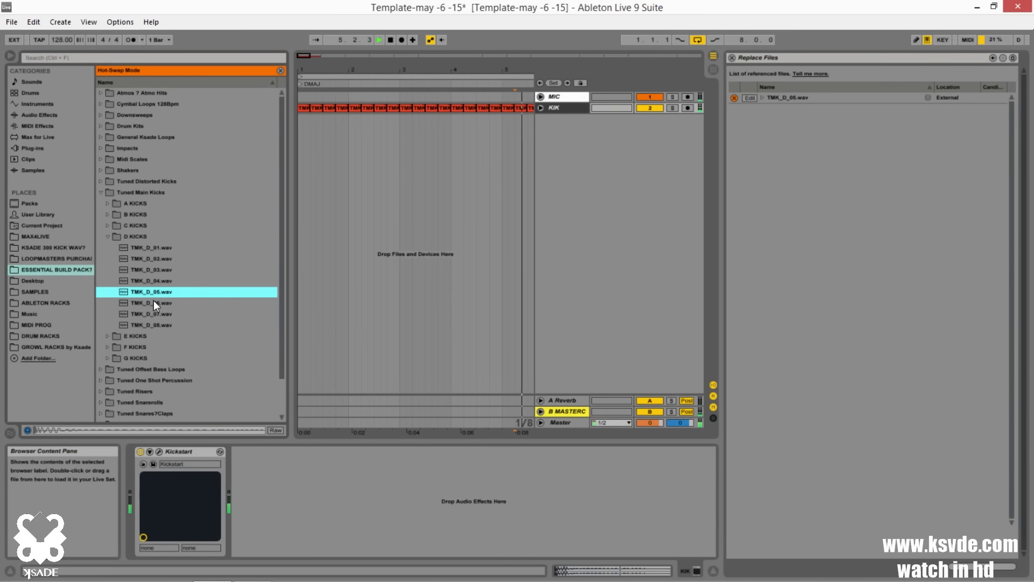
double_click(160, 304)
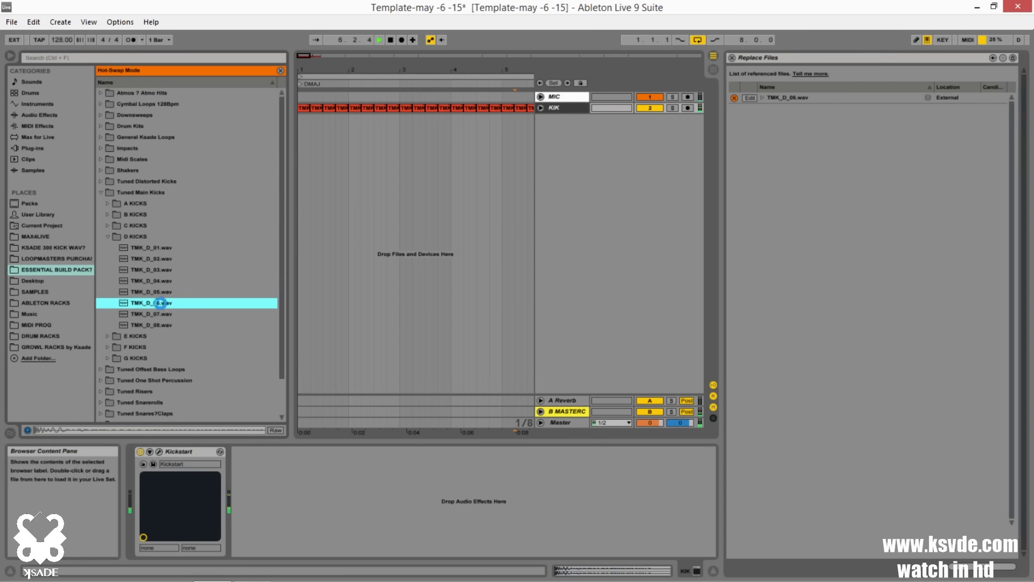
double_click(159, 314)
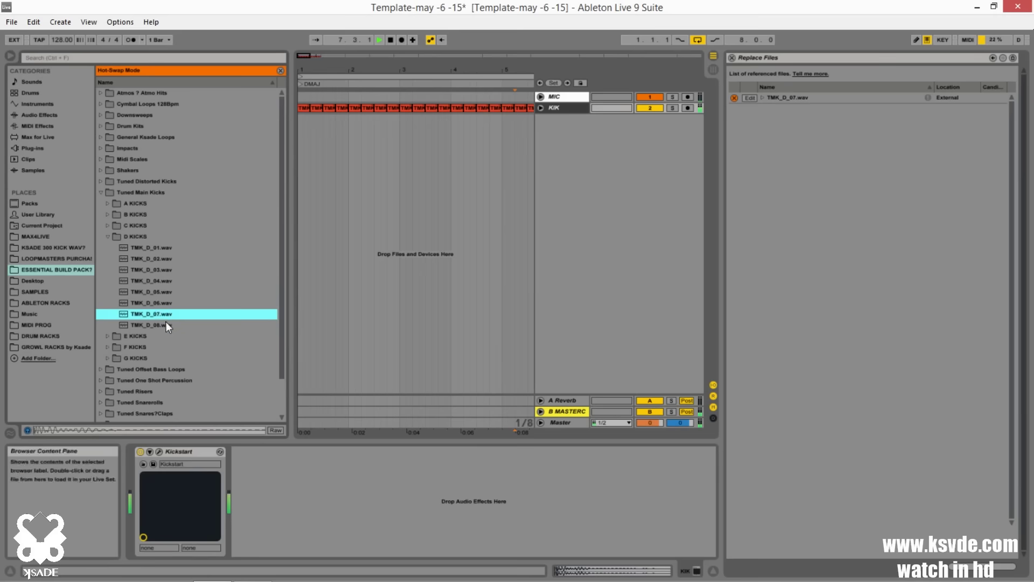
double_click(160, 324)
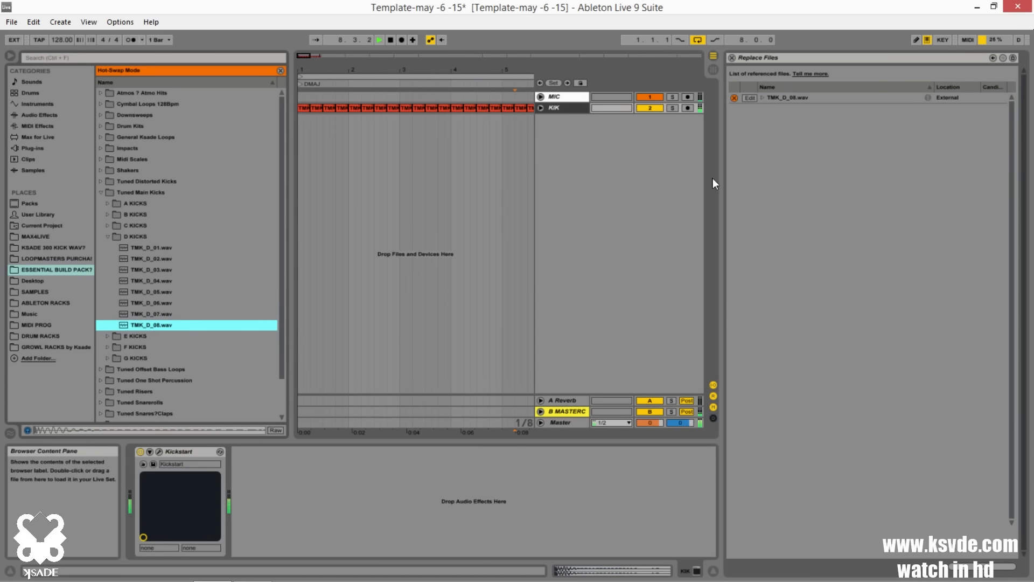
click(736, 97)
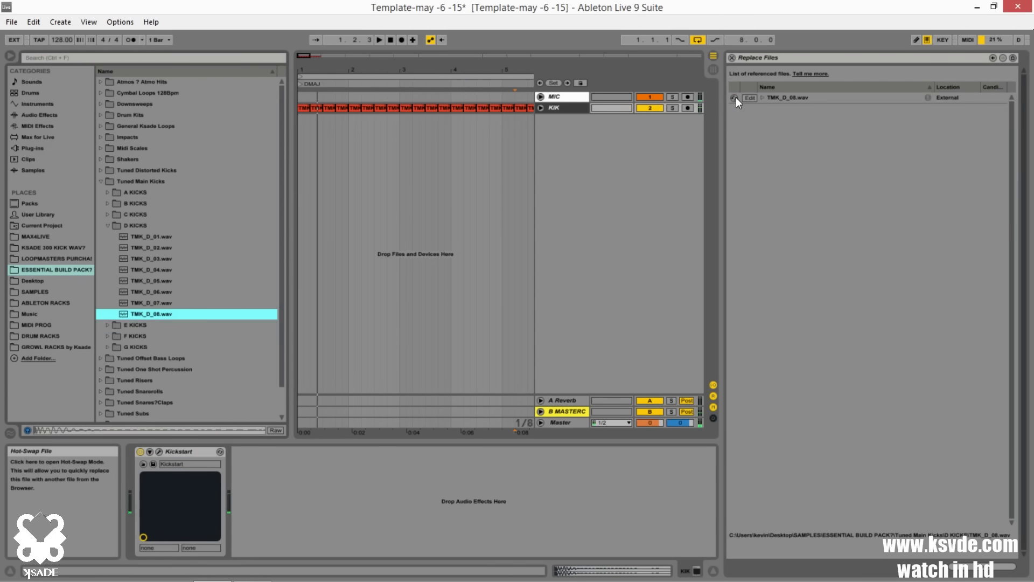
Step: Close the file replacement panel, collapse Tuned Main Kicks, and set the insert point near the arrangement start
click(732, 58)
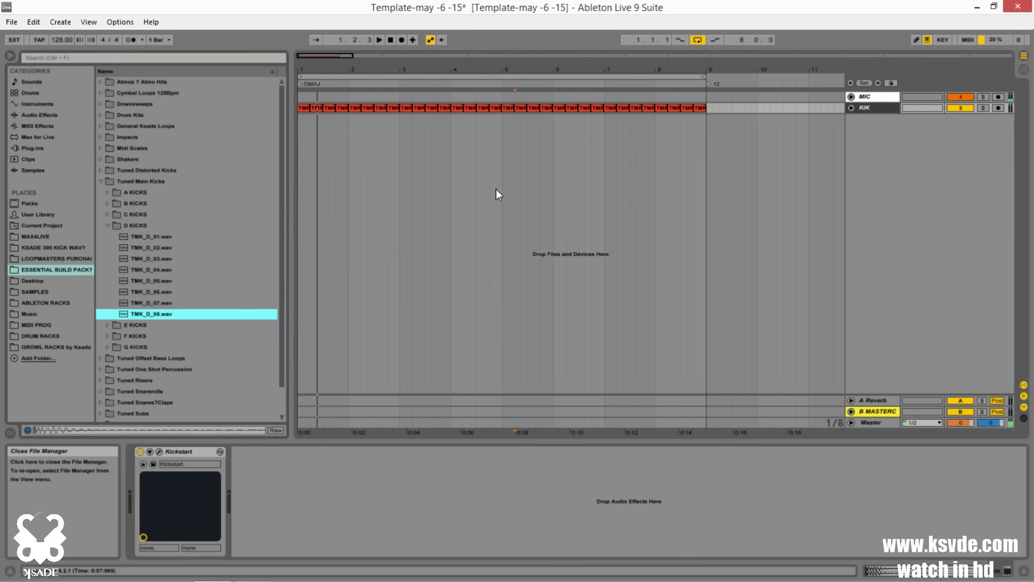
click(100, 183)
click(345, 248)
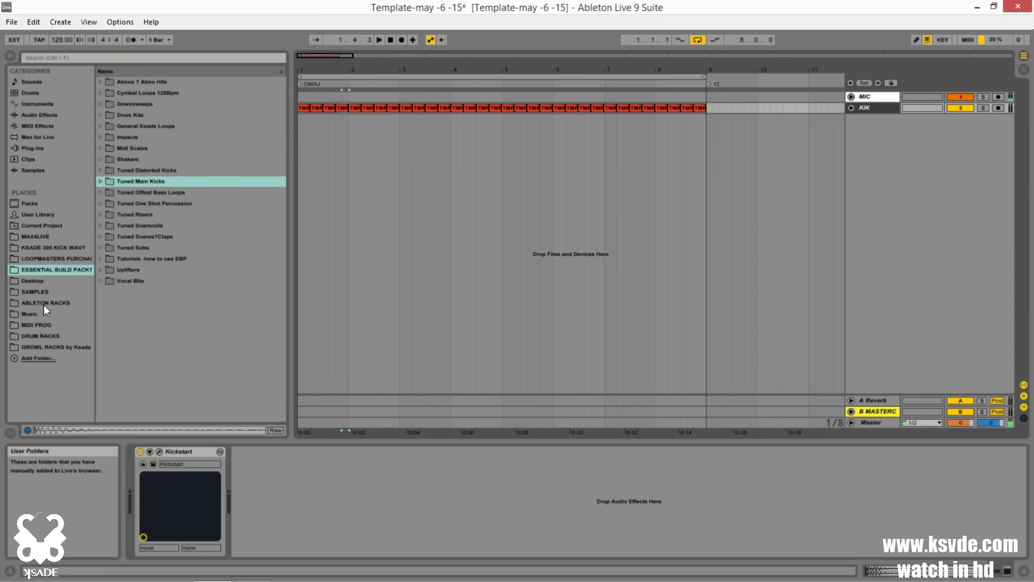
Step: Load NOISE RACK.adg from DRUM RACKS as a new track, close its plug-in windows, and unfold it
click(46, 335)
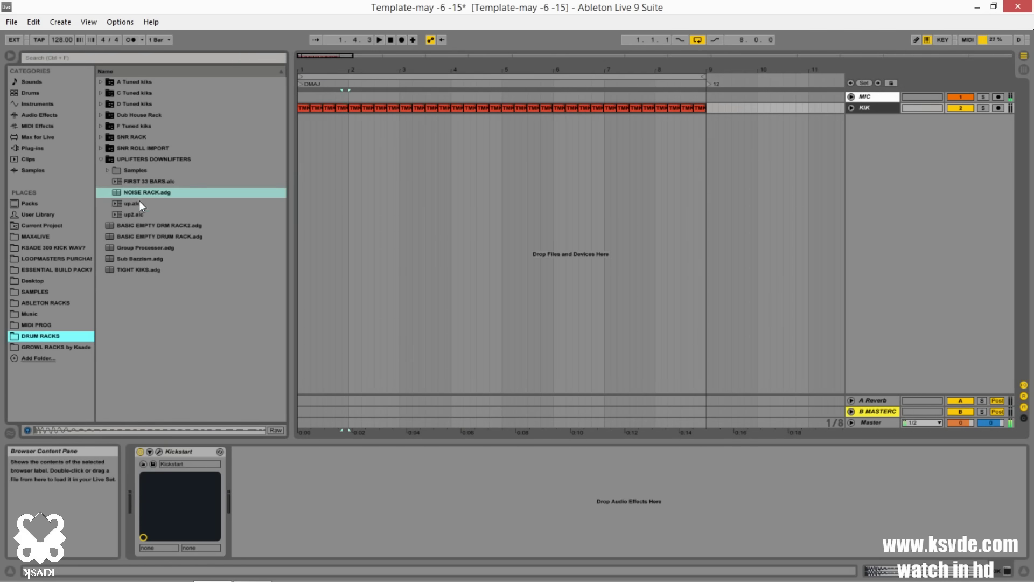
click(125, 190)
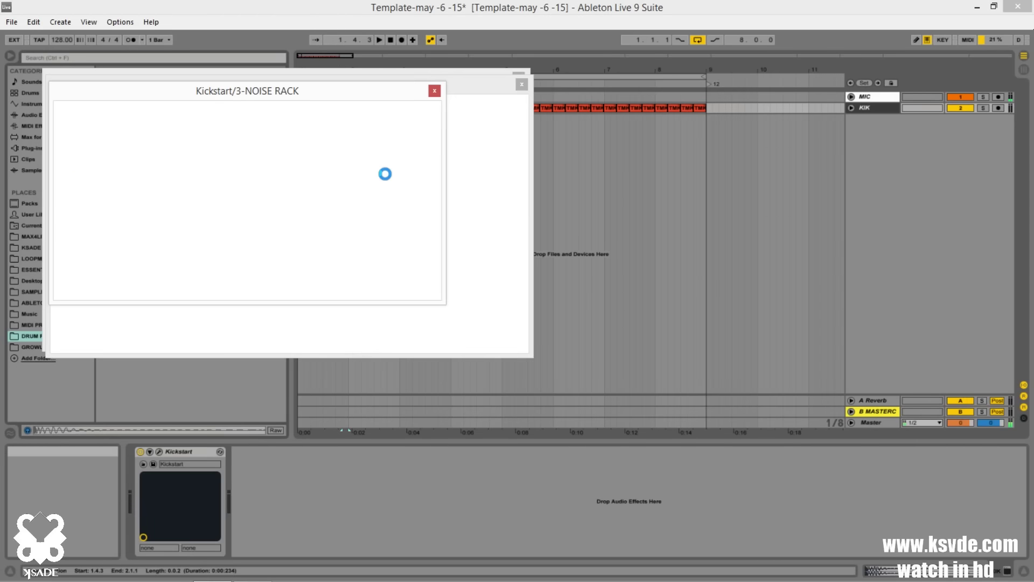
click(434, 89)
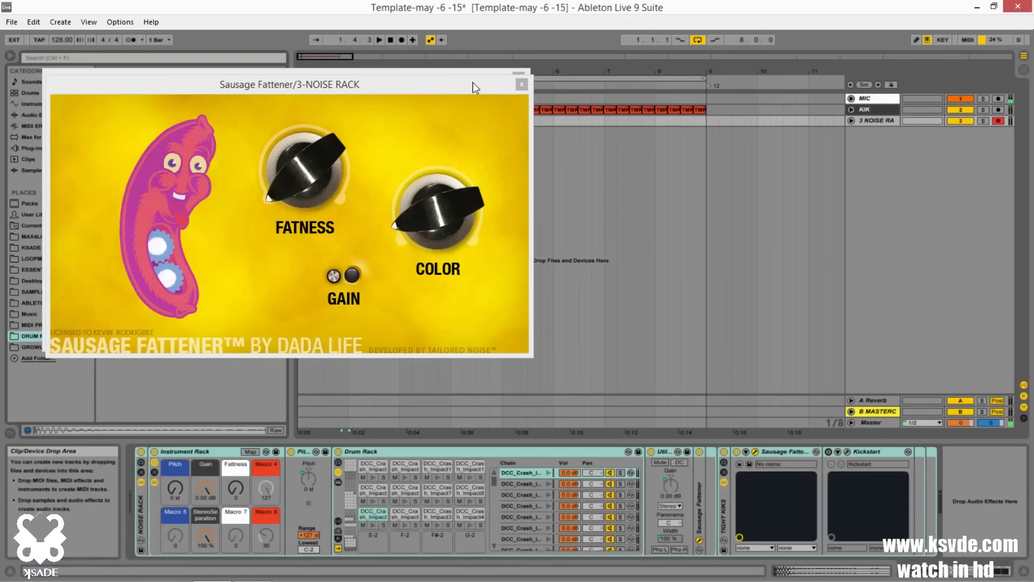
click(522, 84)
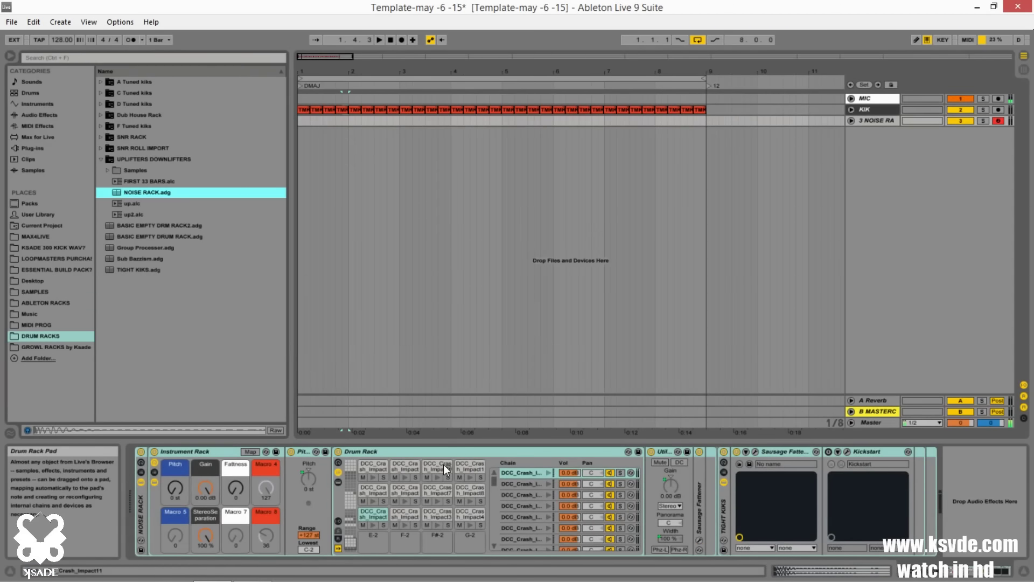
scroll(461, 484, up, 8)
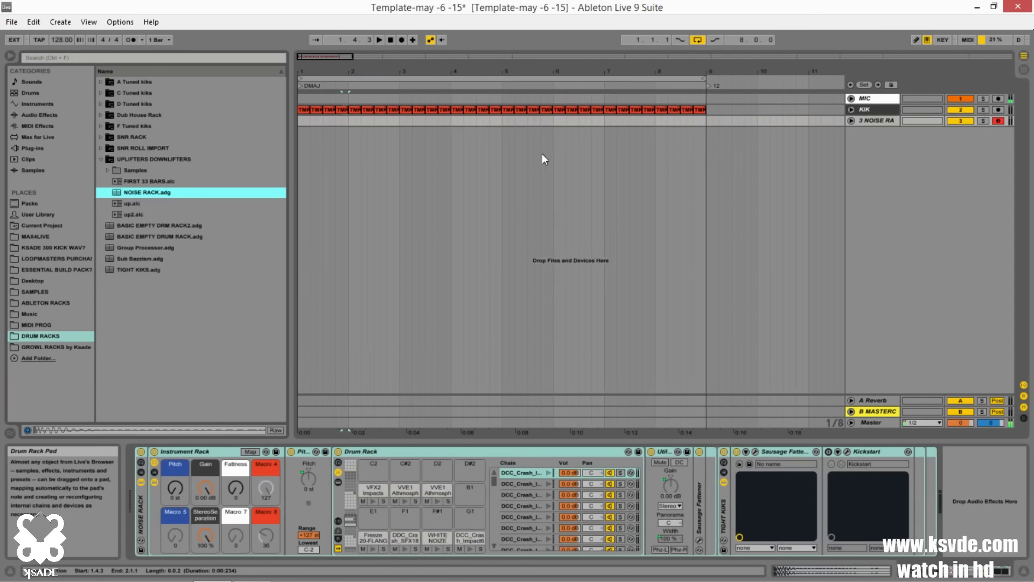
click(852, 121)
Step: Create an empty MIDI clip over bars 1–9 on NOISE RACK and open it for note editing
drag(298, 147, 704, 148)
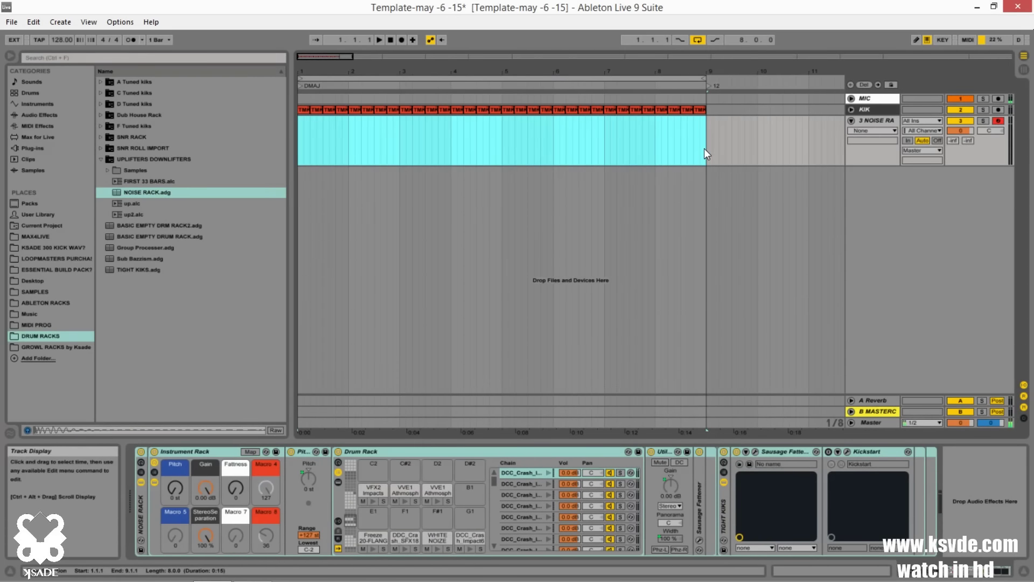
key(ctrl+shift+m)
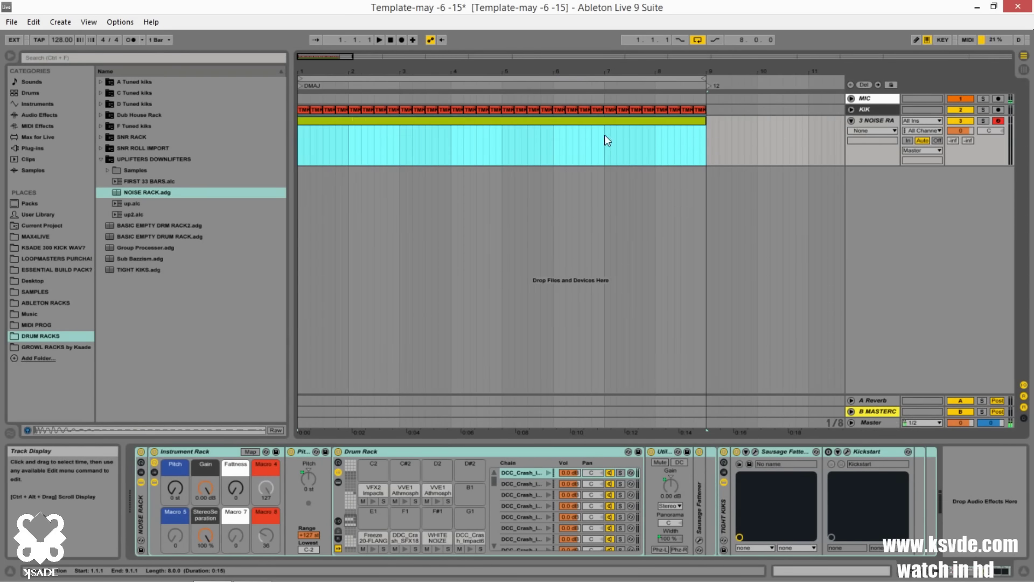
double_click(603, 120)
click(376, 326)
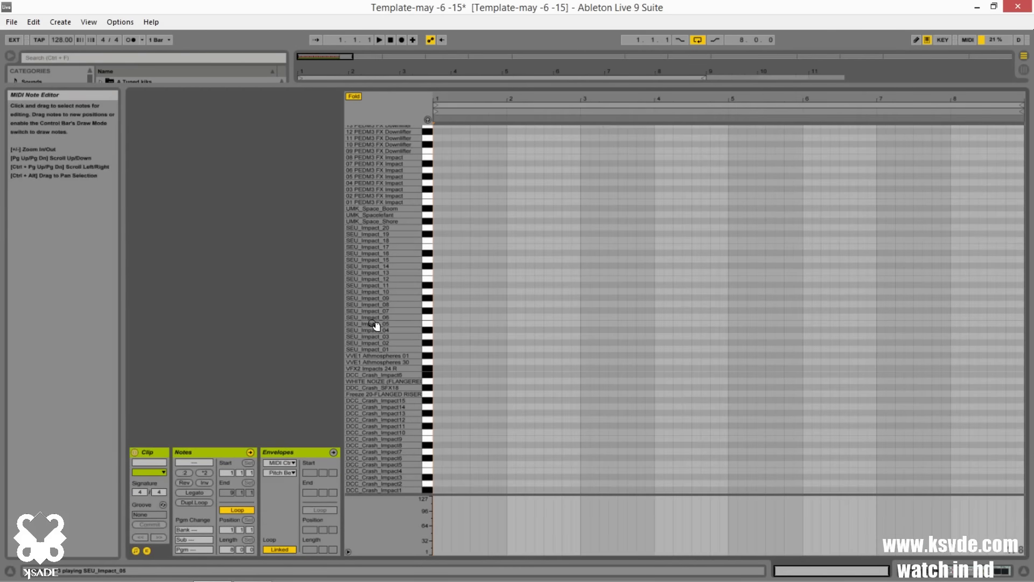
scroll(376, 326, up, 2)
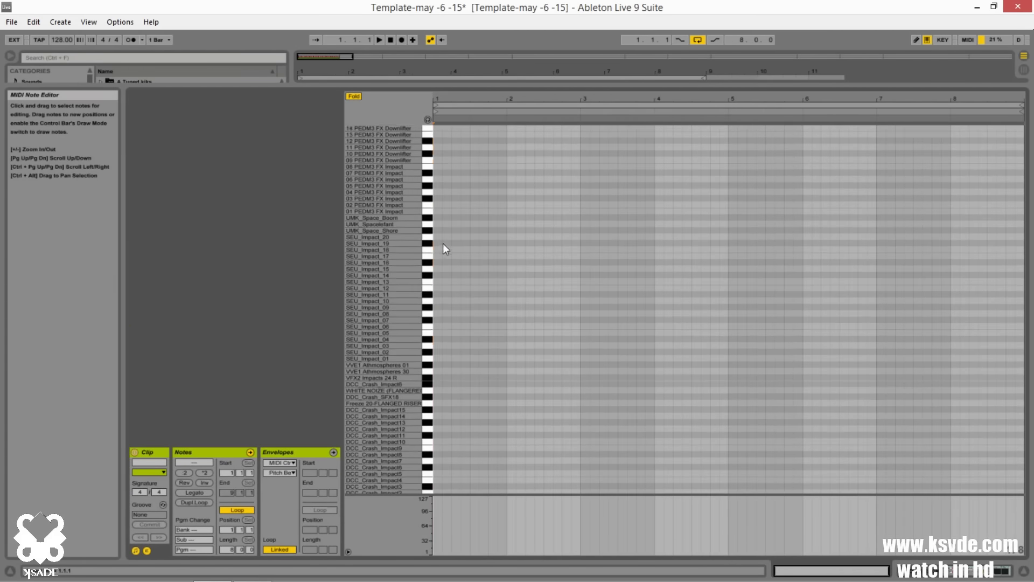
scroll(399, 231, down, 2)
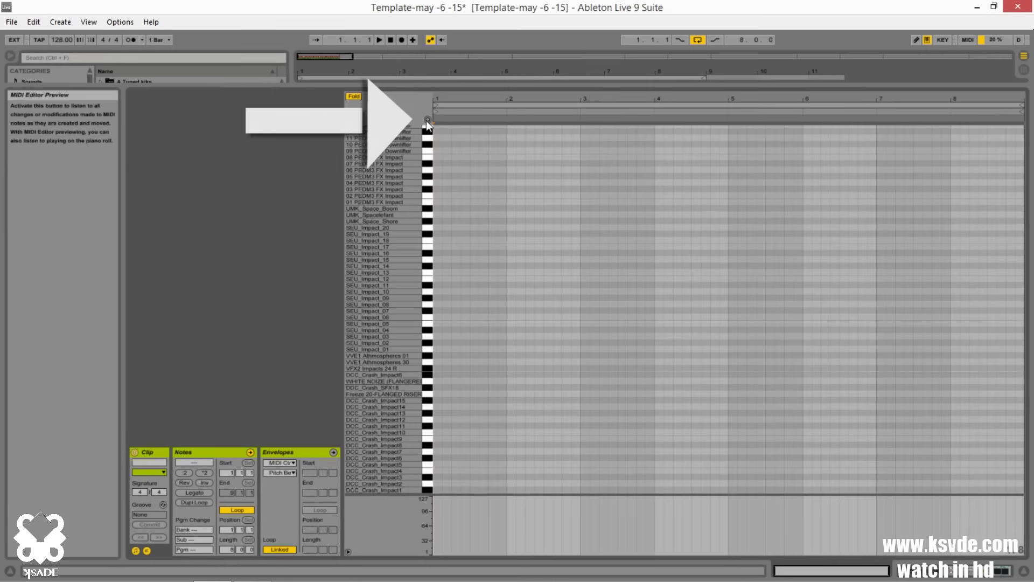
Step: Enable note preview and add a bar-1 note on DCC_Crash_Impact1
click(427, 119)
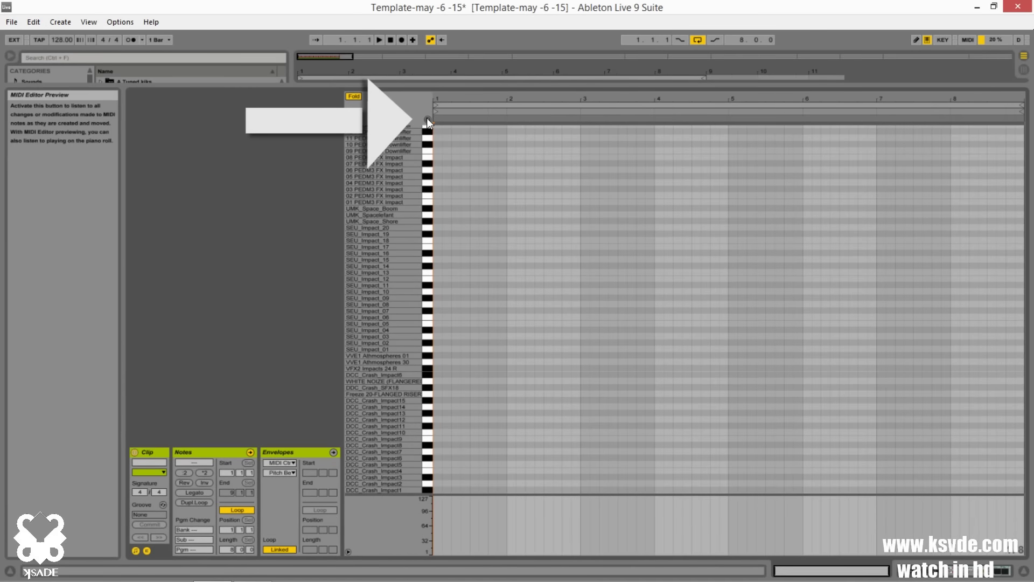
click(439, 490)
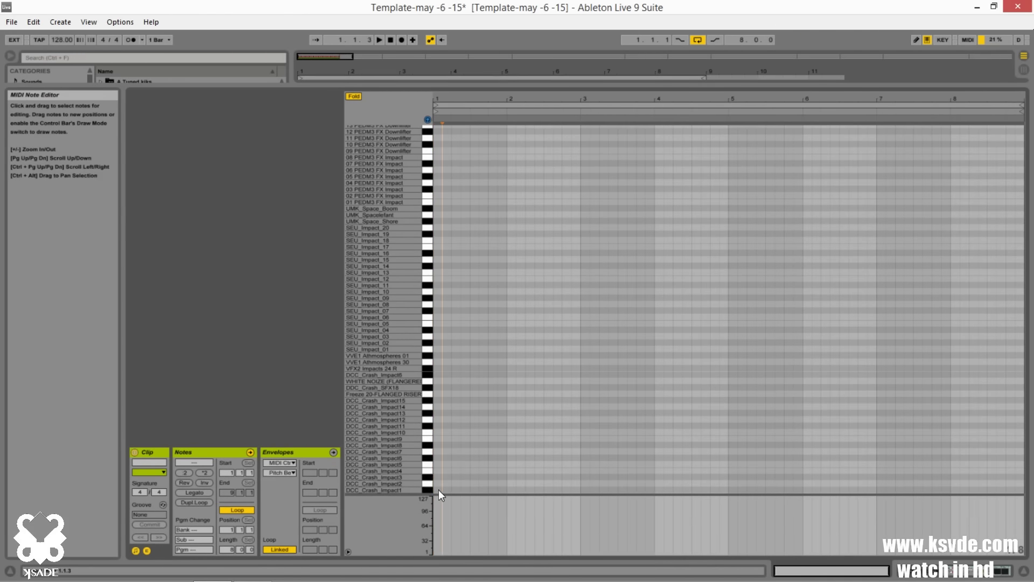
double_click(438, 490)
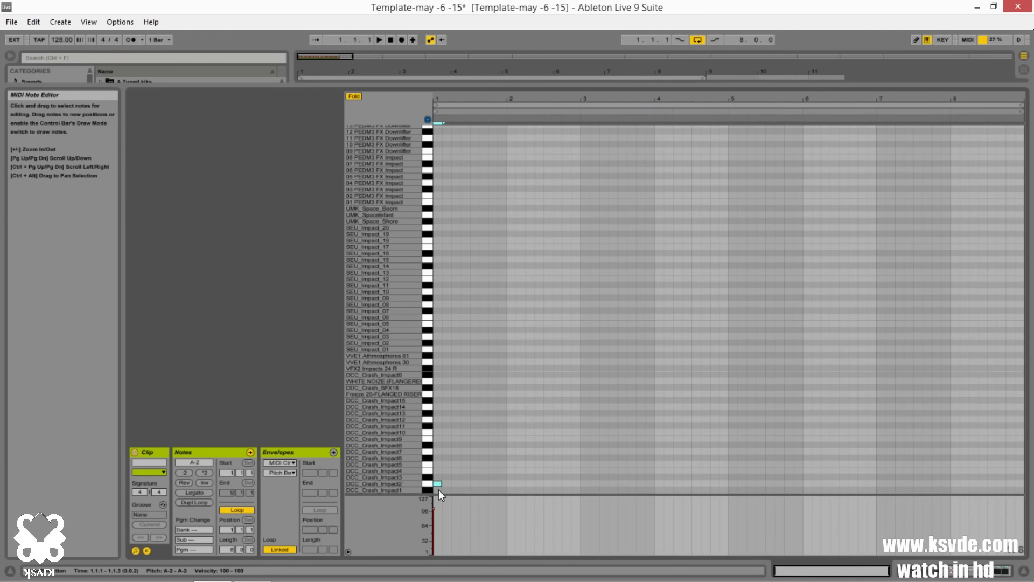
key(Down)
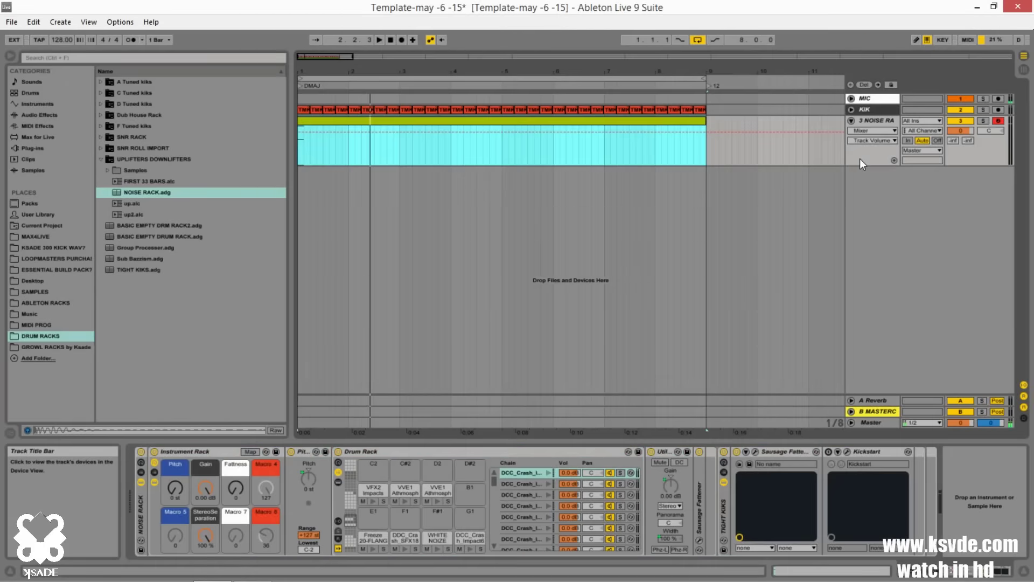
Step: Lower the NOISE RACK track volume to -15.0 dB and select its bar 1–9 clip
click(962, 132)
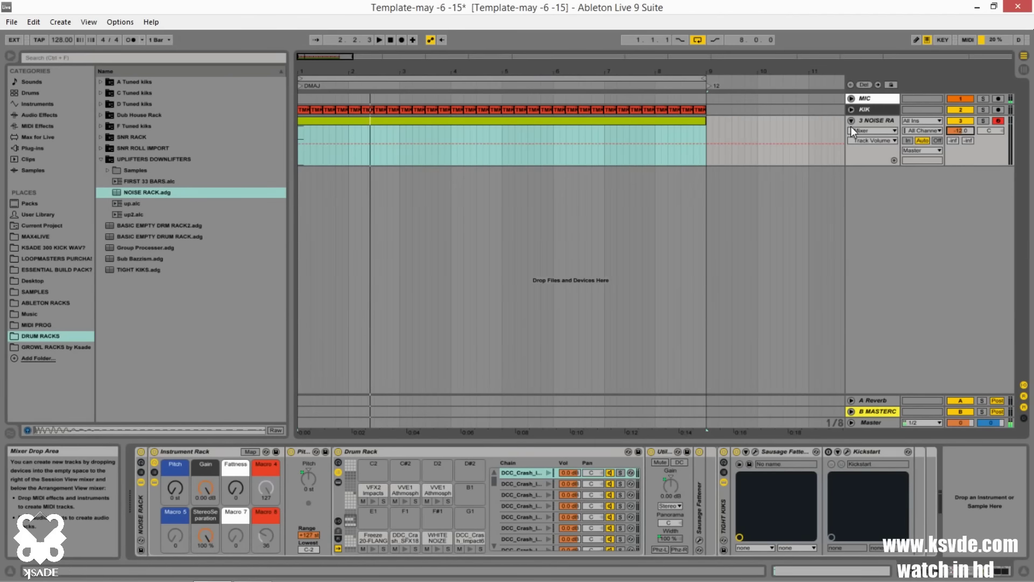
click(852, 111)
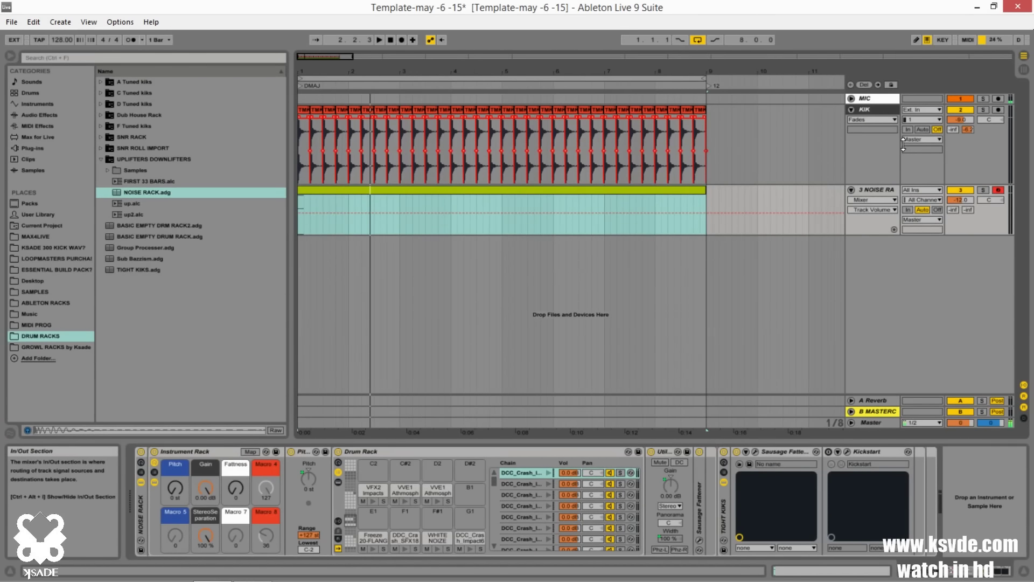
click(961, 199)
scroll(964, 202, down, 3)
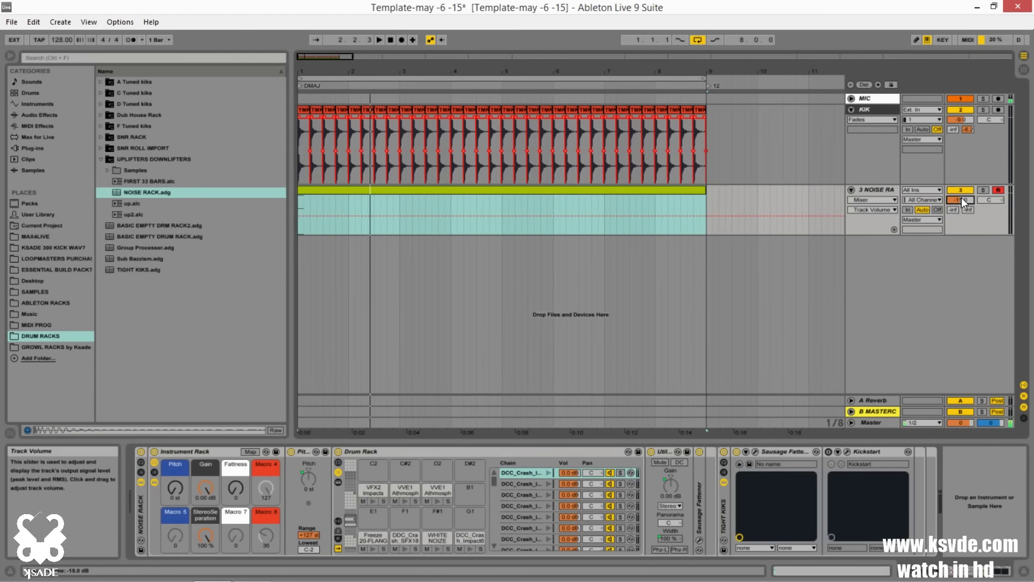
click(527, 208)
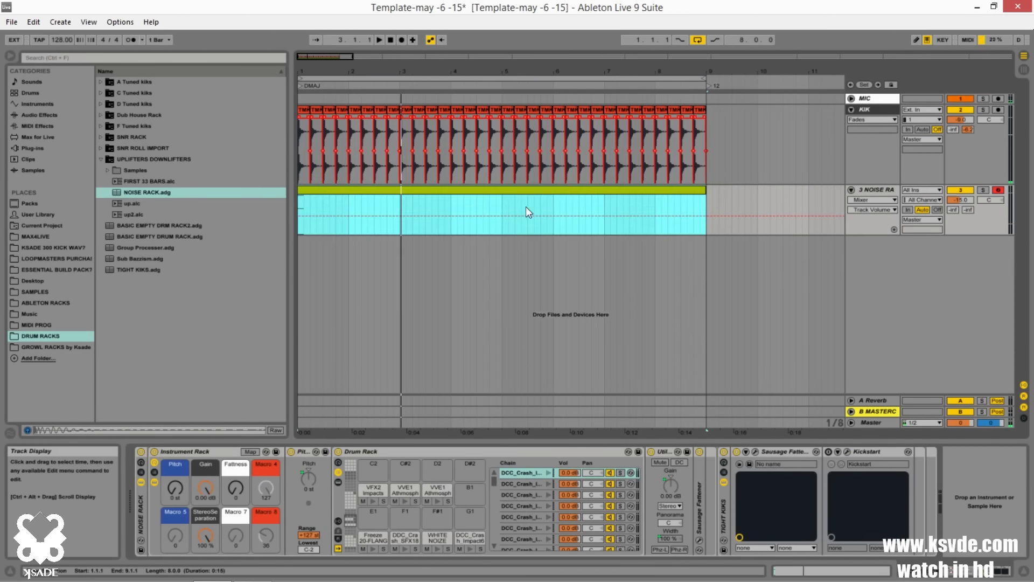
Step: Move the first bar-1 impact note up to 07 PEDM3 FX Impact and audition the clip
double_click(467, 196)
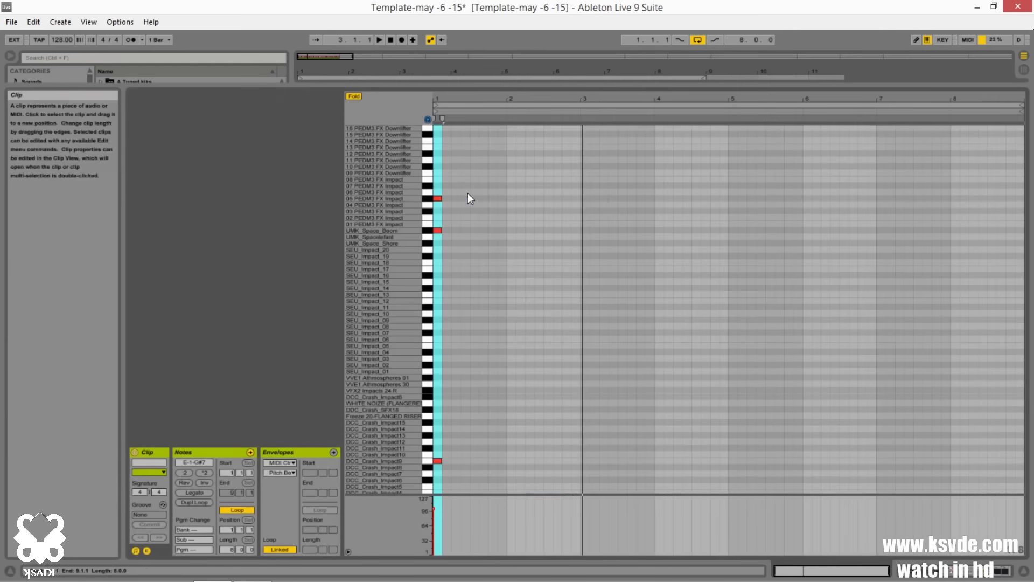
click(445, 176)
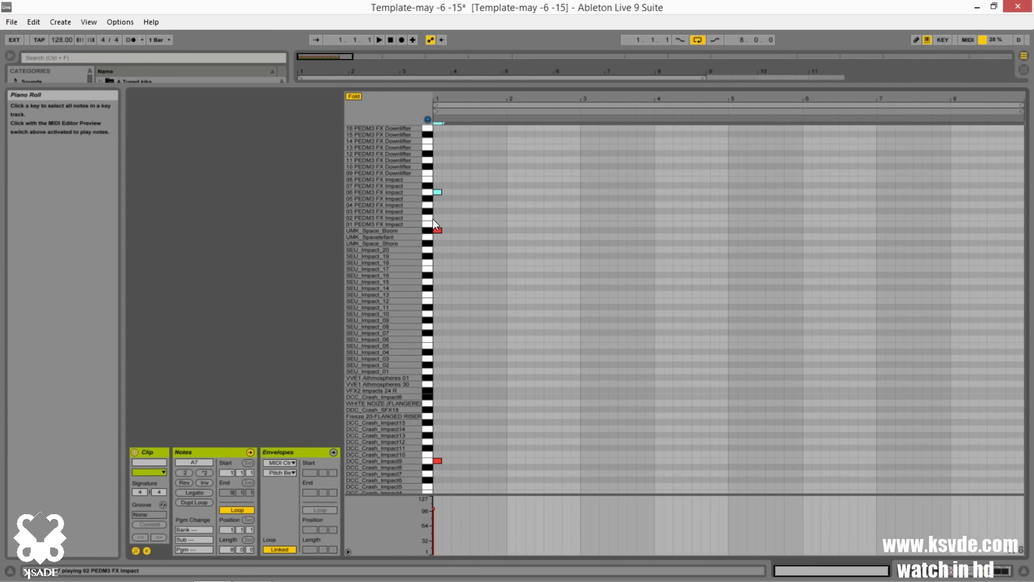
key(Up)
key(space)
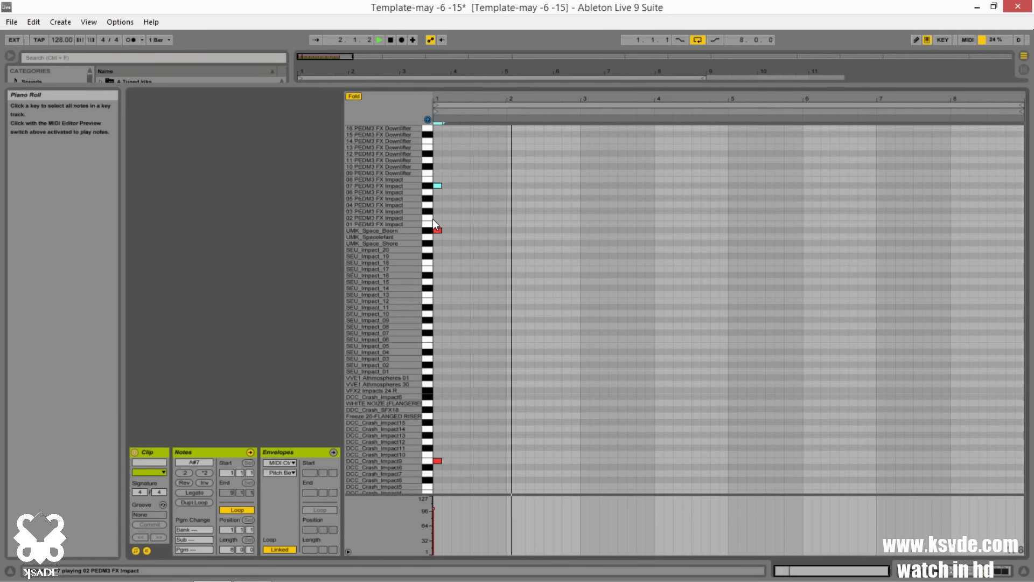
scroll(447, 350, down, 2)
key(space)
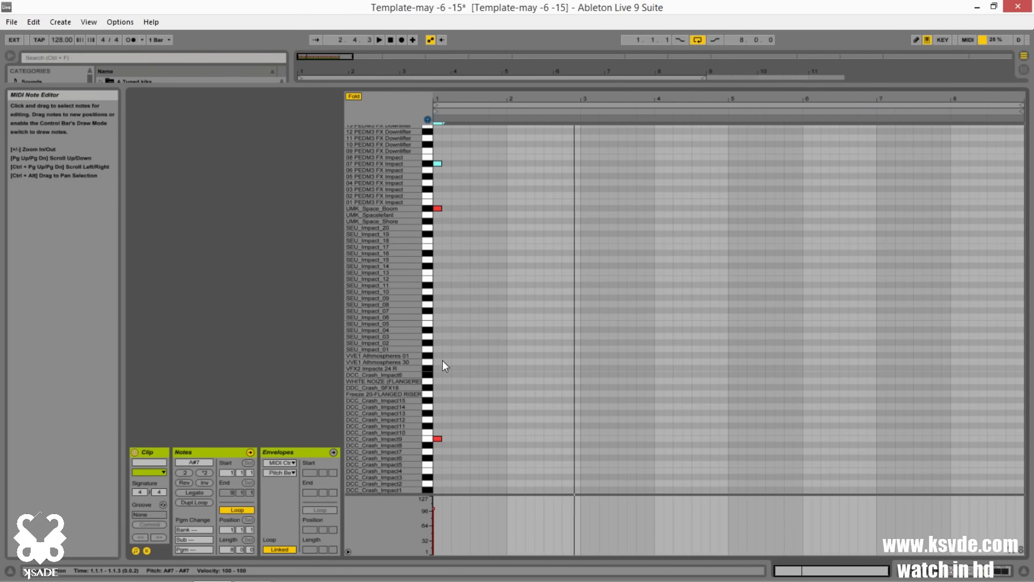
Step: Add another bar-1 note and transpose it to DCC_Crash_Impact10 while auditioning
double_click(436, 336)
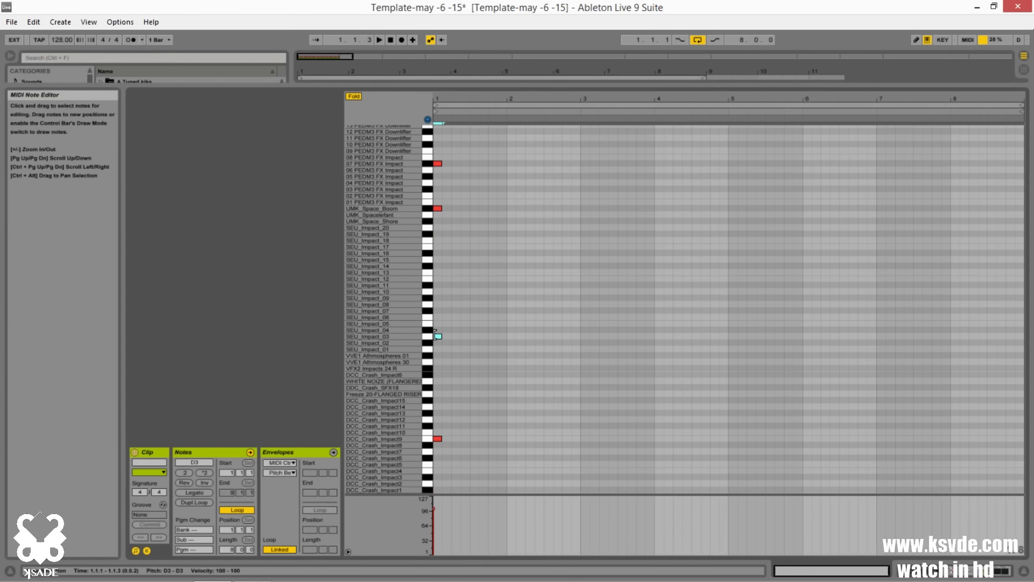
key(space)
key(Up)
key(Up)
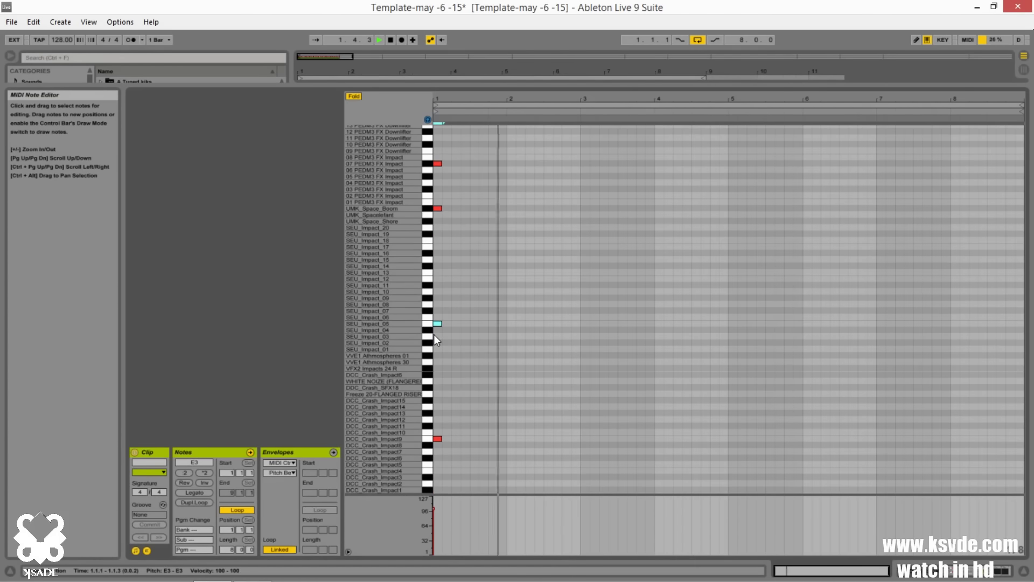
key(Up)
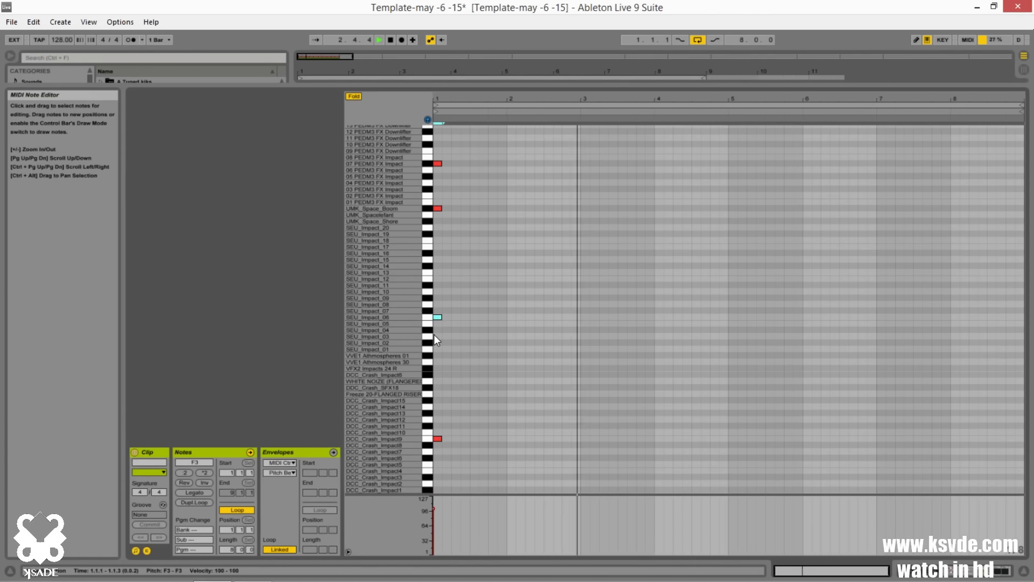
key(Up)
key(Up)
key(Up)
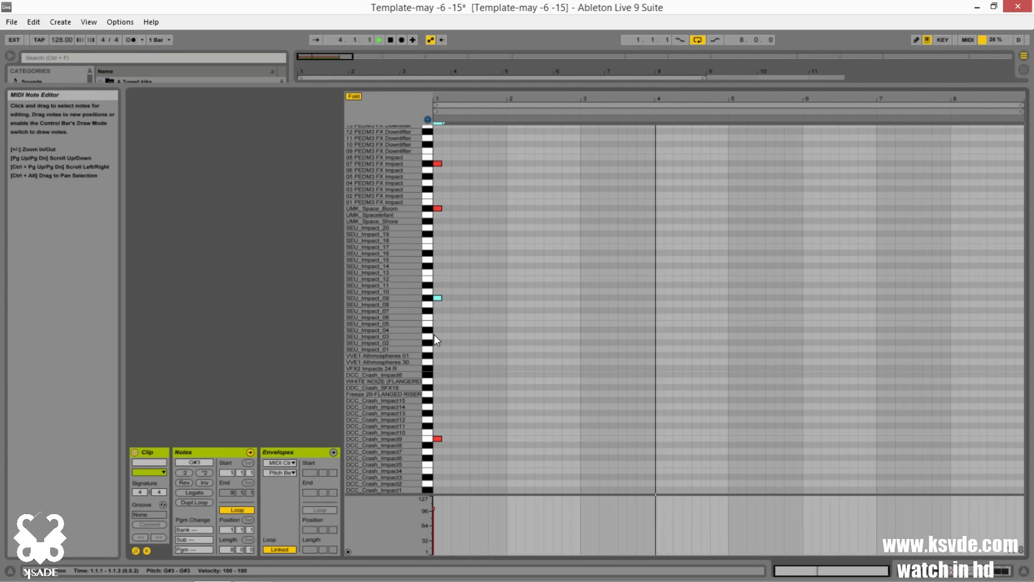
key(Down)
key(Down)
key(Down)
key(Down)
key(Down)
key(Down)
key(Down)
key(Down)
key(Down)
key(Down)
key(Down)
key(Down)
key(Down)
key(Down)
key(Down)
key(Down)
key(Down)
key(Down)
key(Down)
key(Down)
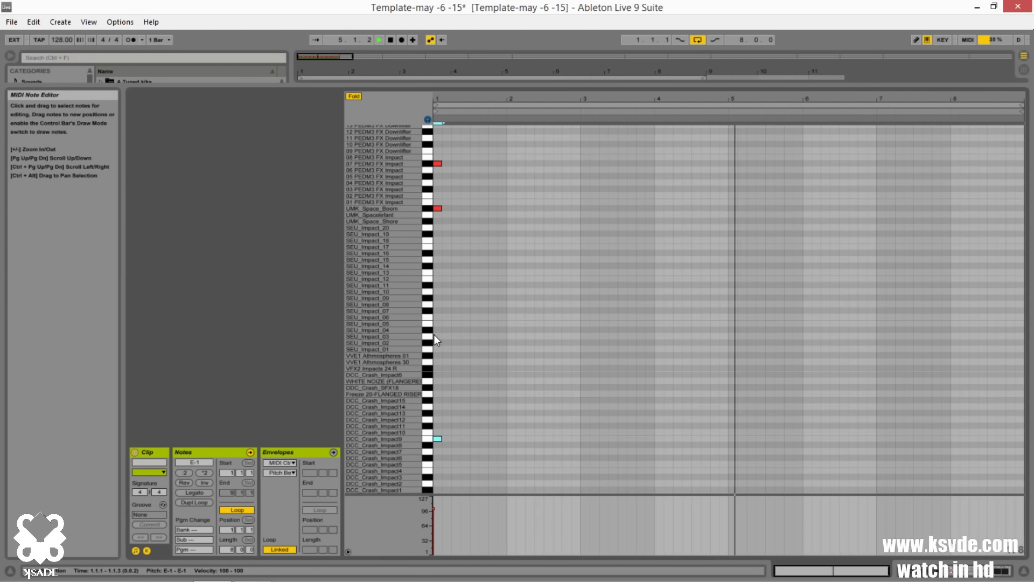
key(Up)
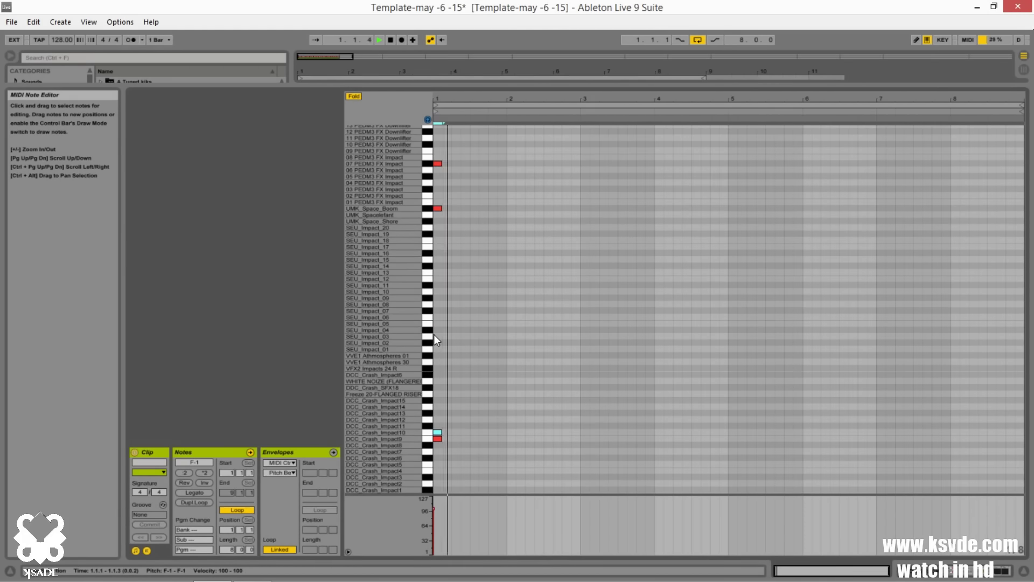
Step: Return to the arrangement, fold the NOISE RACK and KIK tracks, and select NOISE RACK
key(shift+Tab)
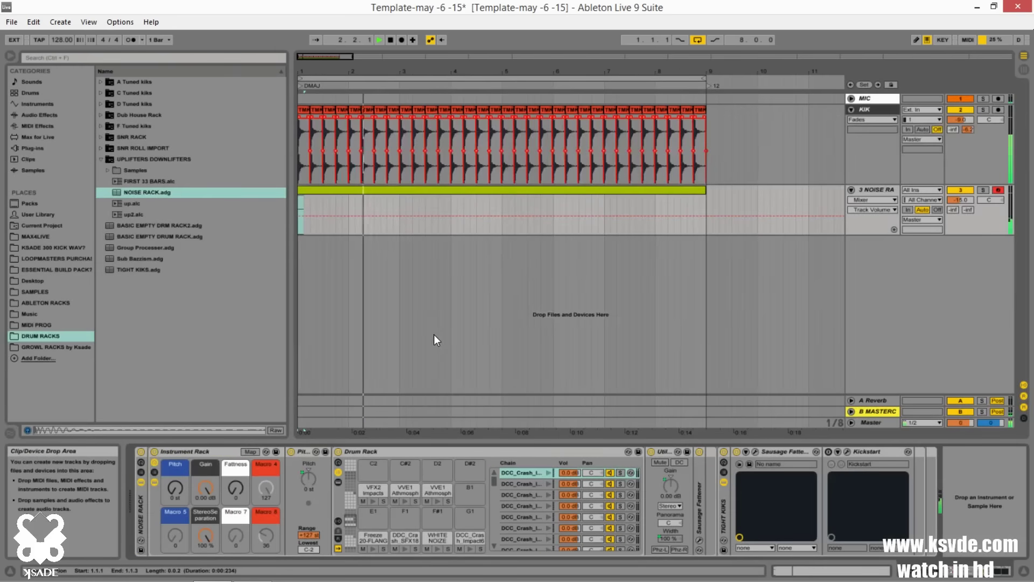
click(852, 190)
click(851, 110)
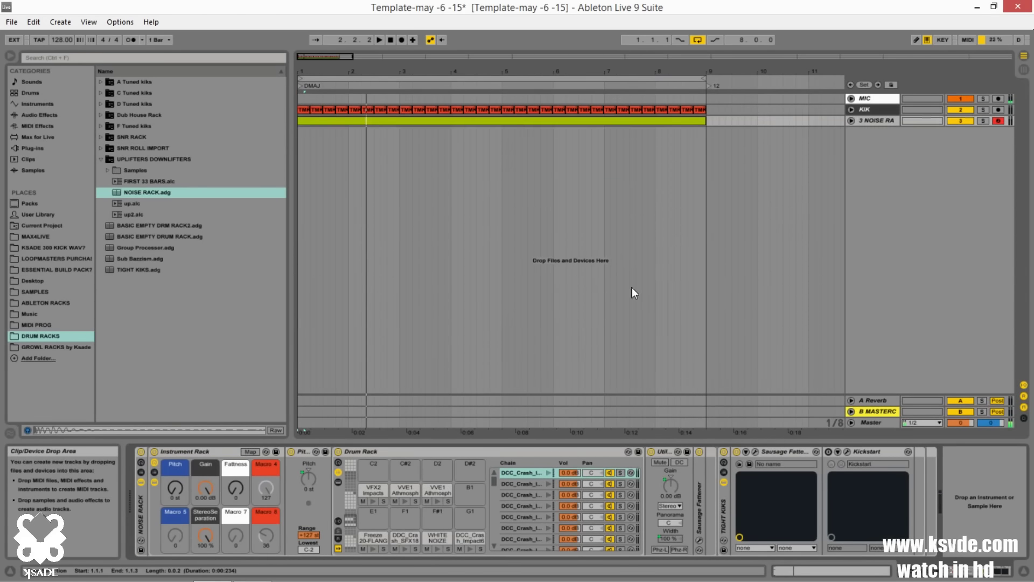
click(870, 120)
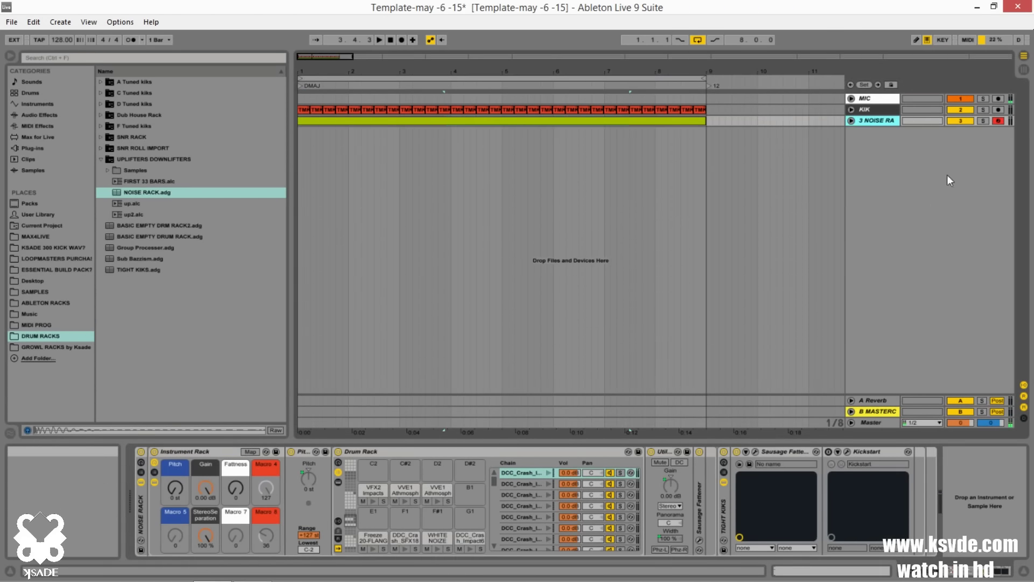
Step: Insert two audio tracks, 4 Audio and 5 Audio, below NOISE RACK, leaving KIK folded
key(ctrl+t)
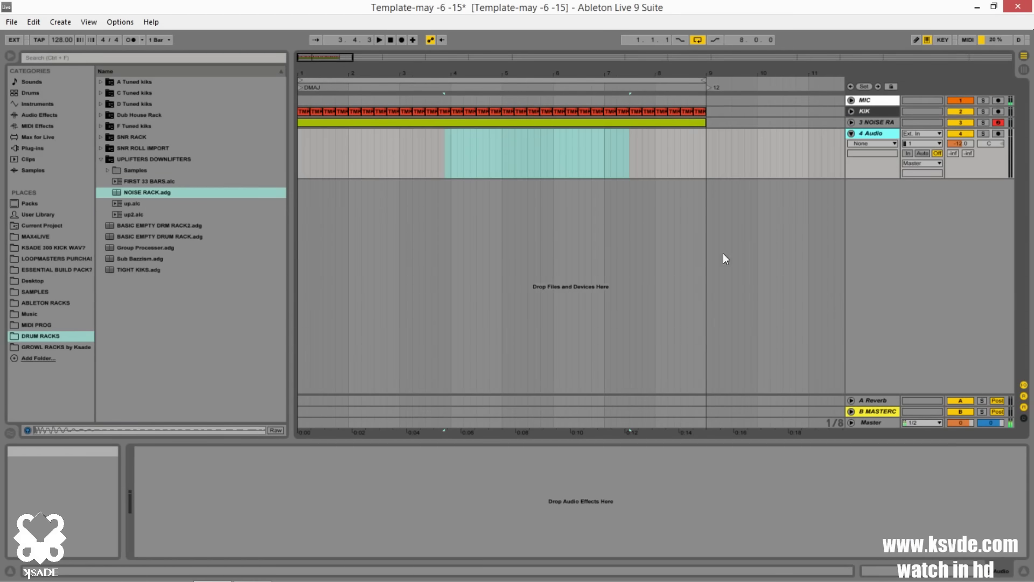
key(ctrl+t)
click(629, 254)
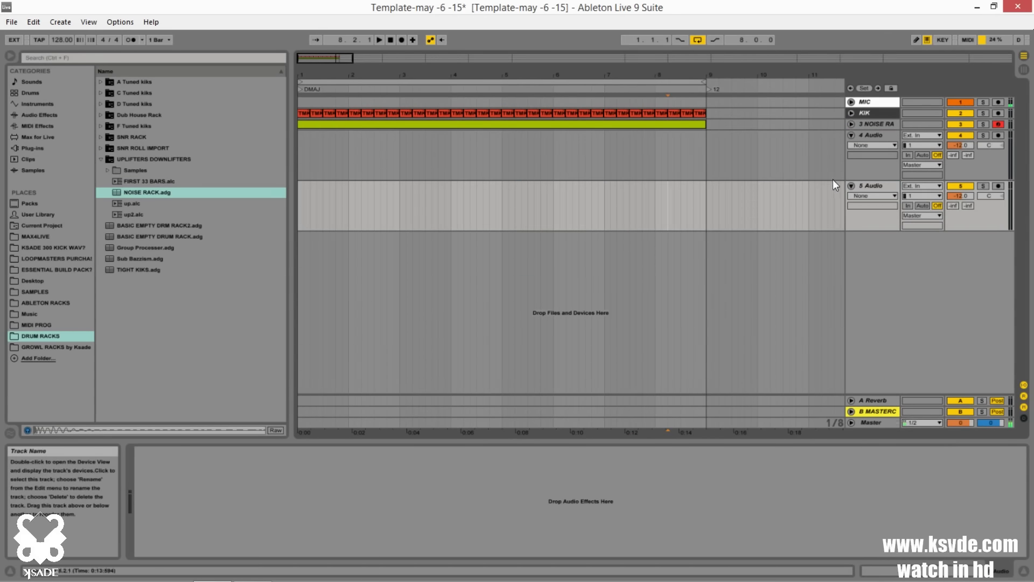
right_click(874, 185)
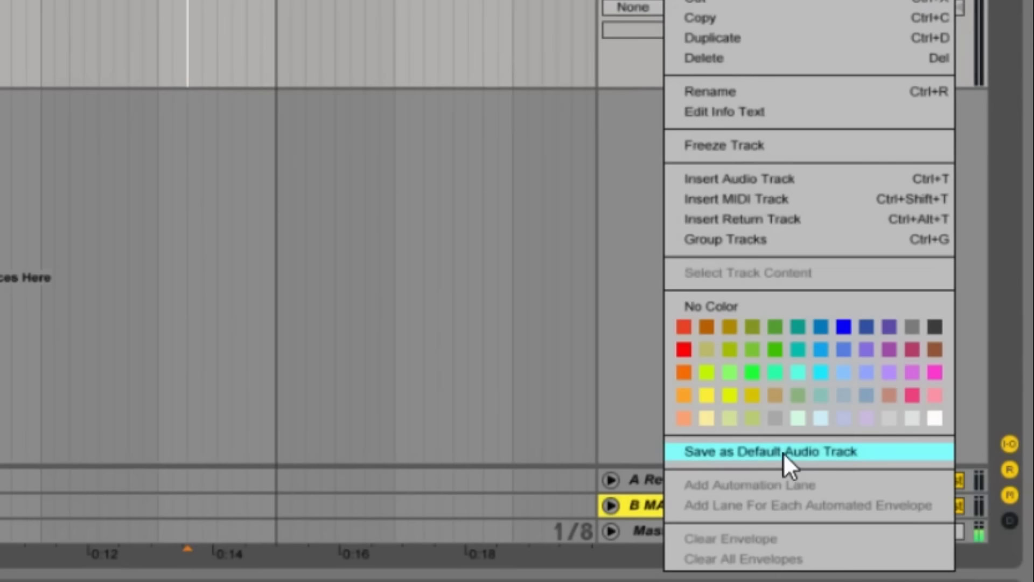
key(Escape)
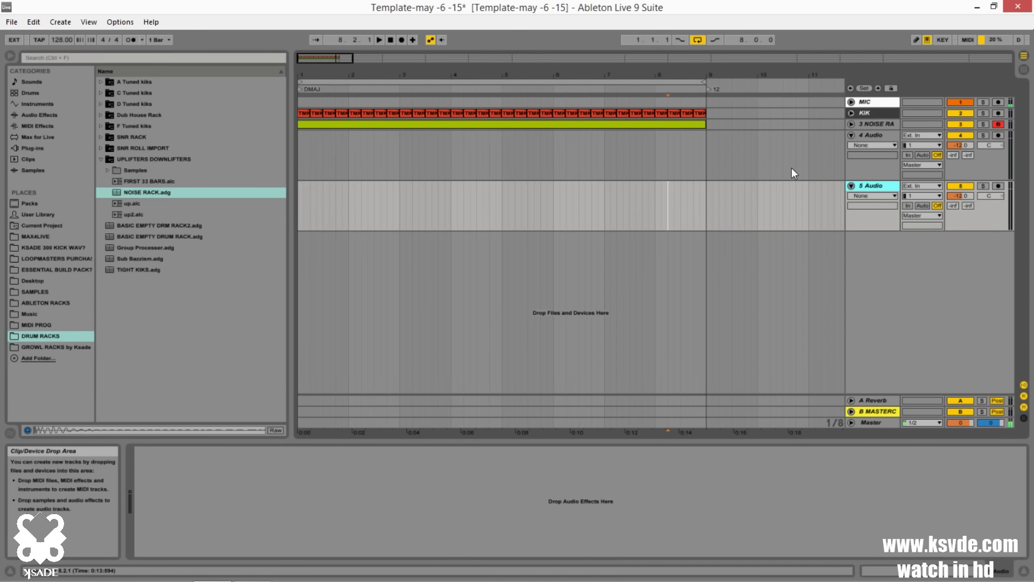
click(851, 113)
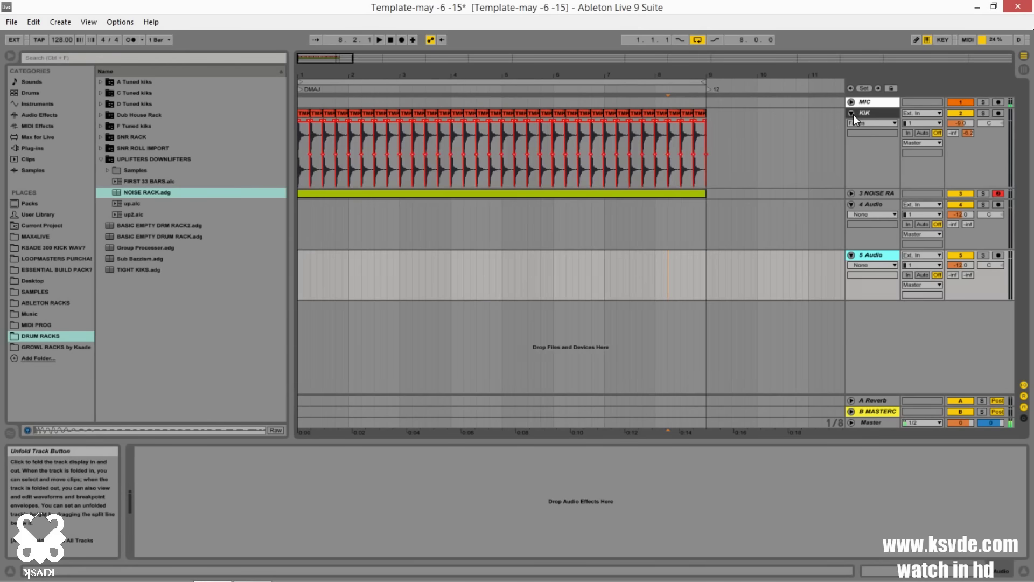
click(851, 113)
click(449, 221)
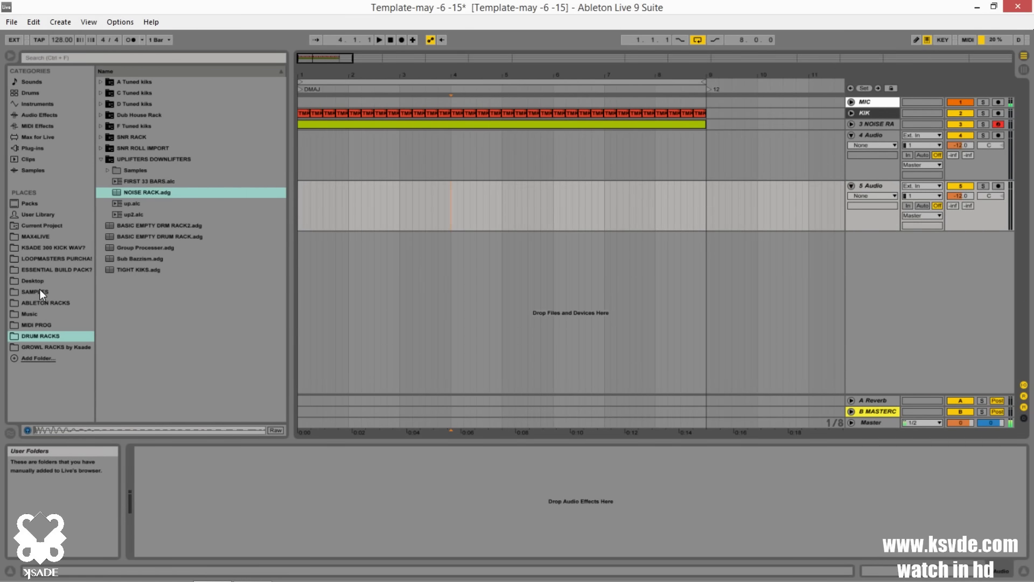
Step: Show the SAMPLES location and expand the Singomakers EDM Ultra Pack folder
click(60, 292)
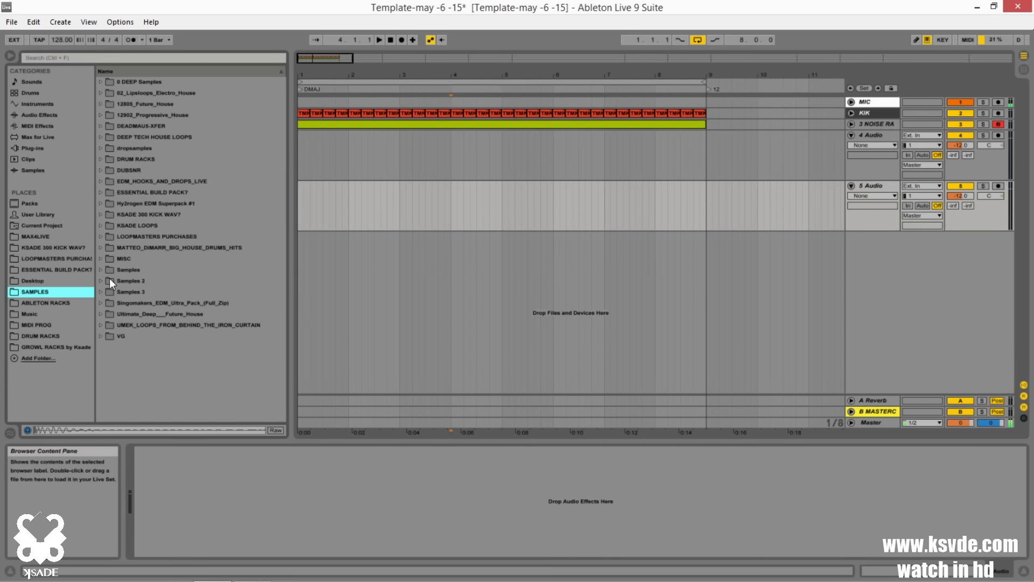
click(101, 303)
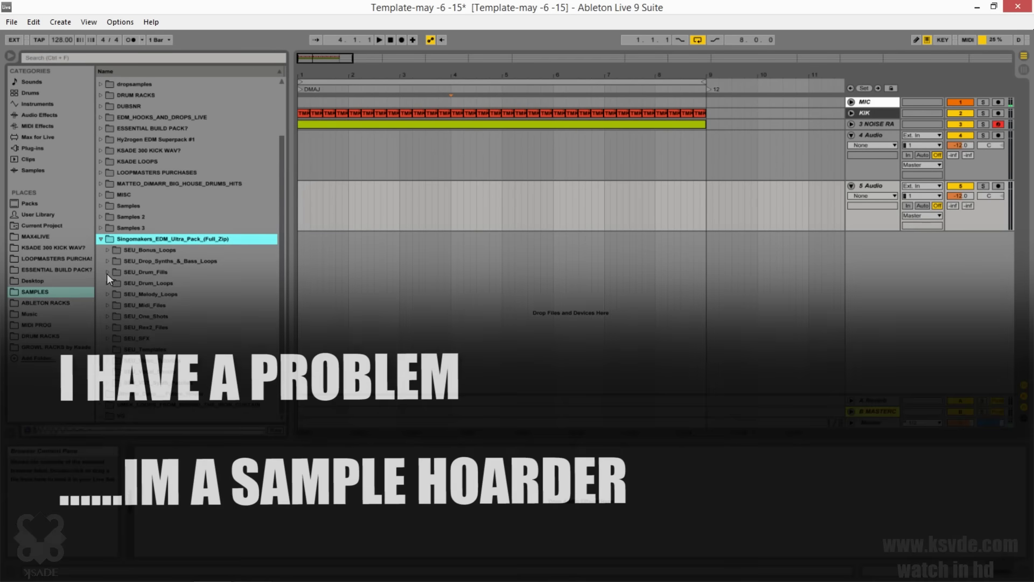
scroll(106, 274, up, 1)
scroll(108, 274, down, 1)
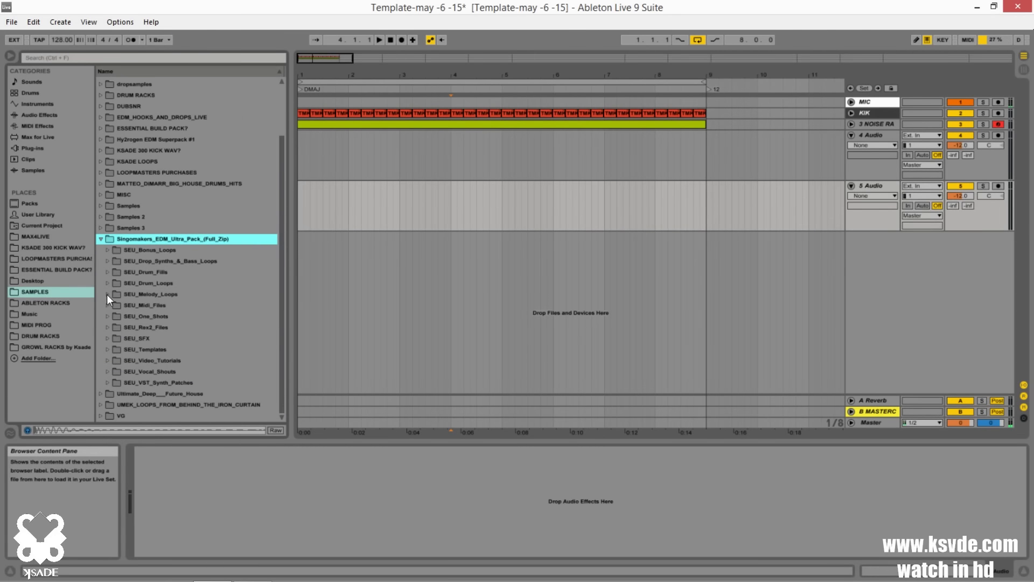
scroll(105, 218, up, 6)
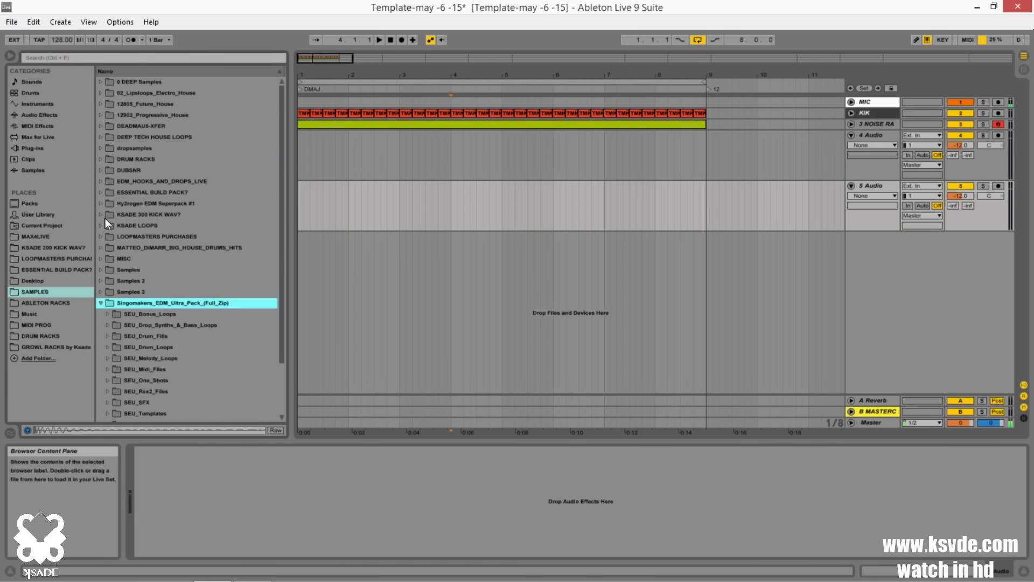
Step: Expand Hy2rogen EDM Superpack #1 down to Top Loops In Key and list Electro & Progressive Tops
click(102, 203)
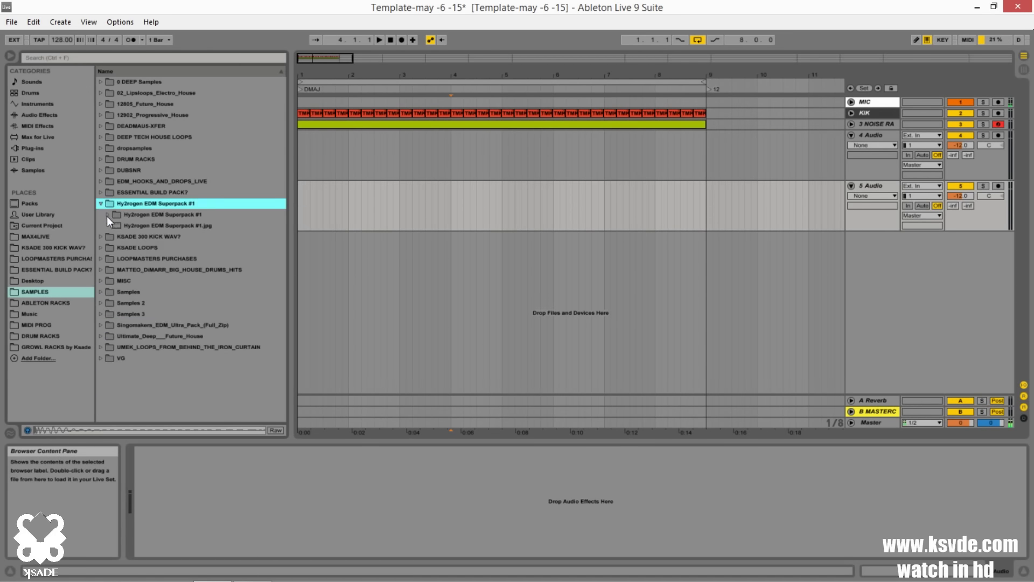
click(106, 216)
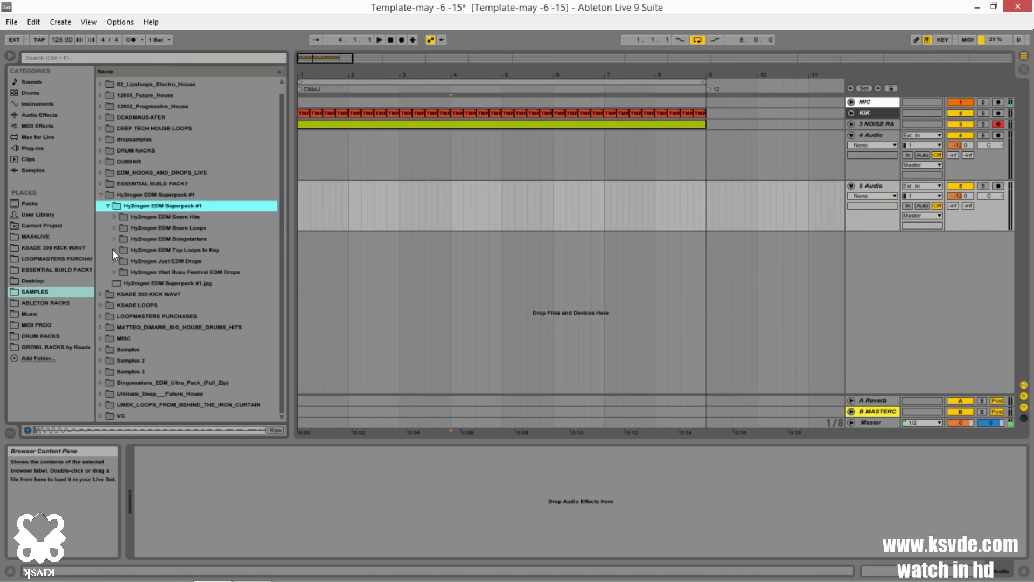
click(113, 249)
click(119, 251)
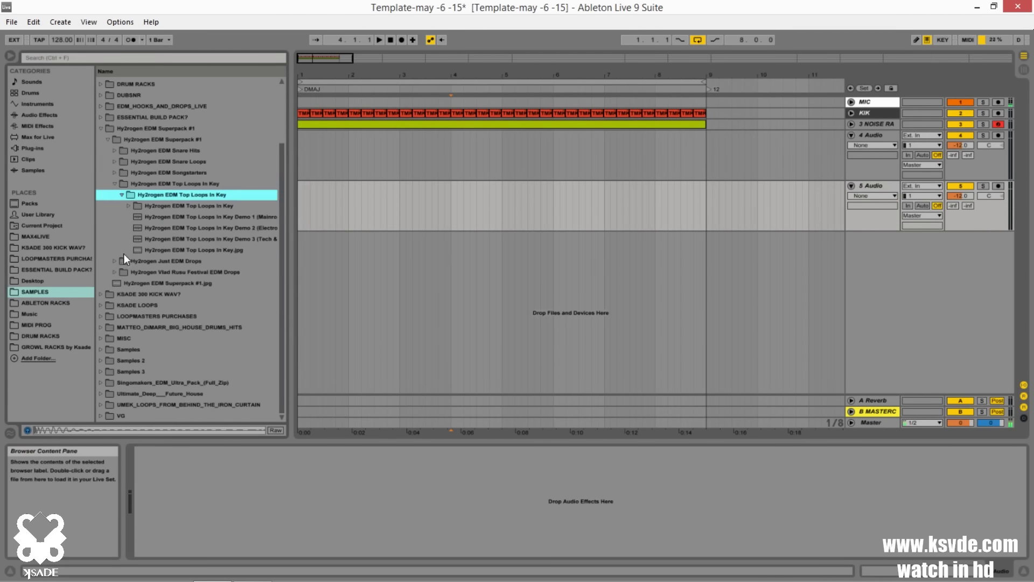
click(134, 207)
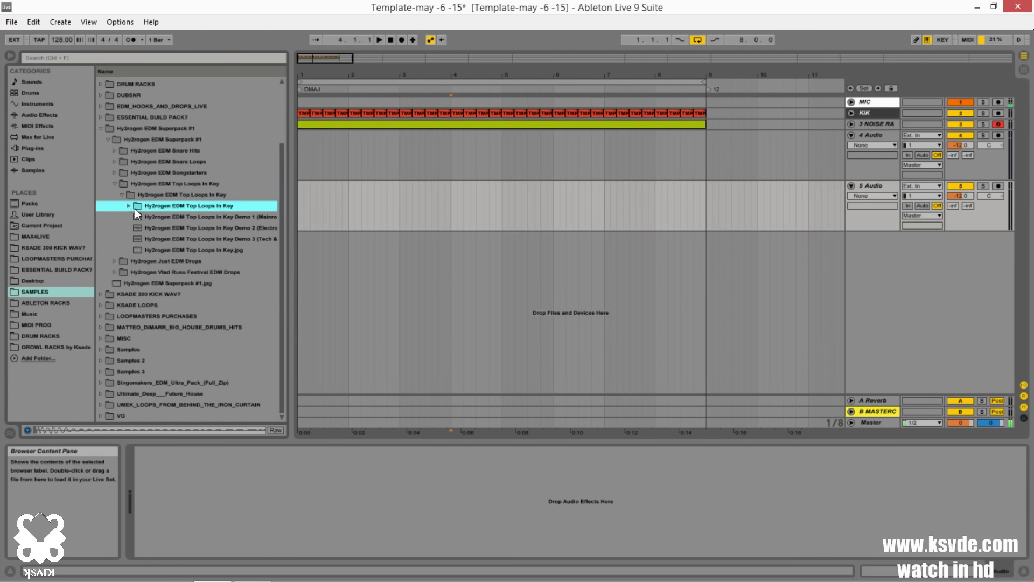
click(128, 207)
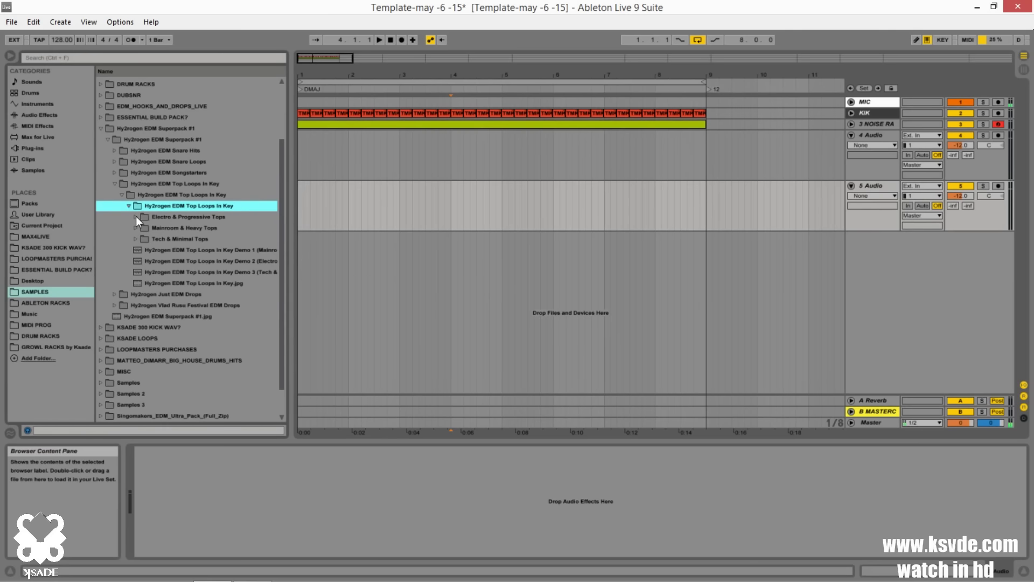
click(135, 216)
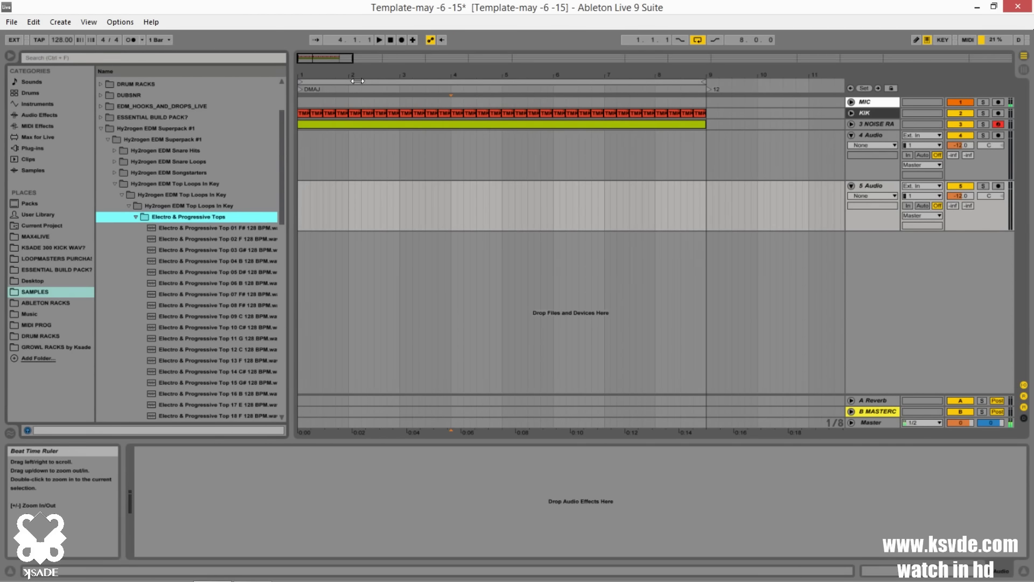
Step: Audition Electro & Progressive Tops loops Top 47, 02 F, 03 G#, 05 D# and 06 B
scroll(225, 275, down, 6)
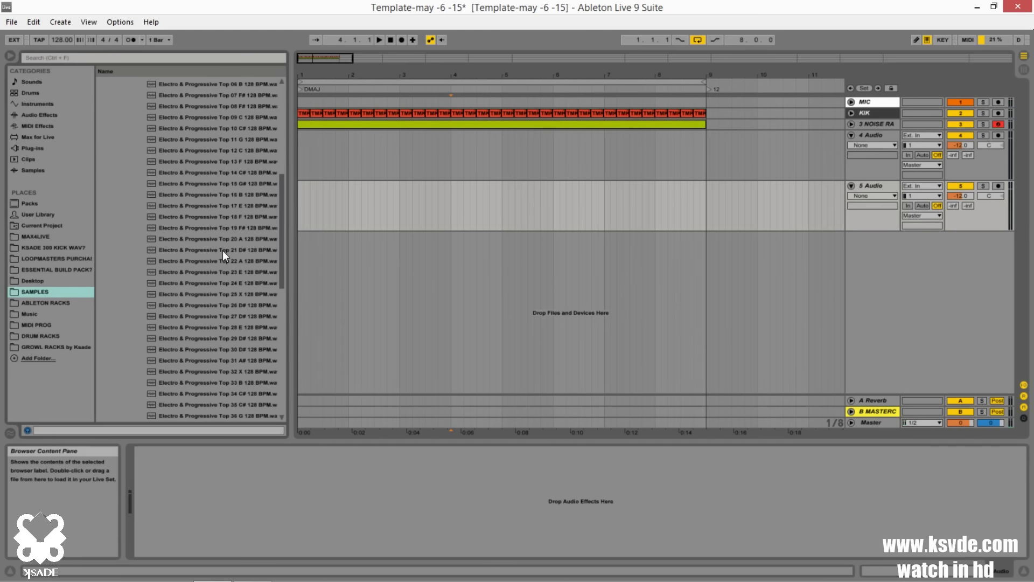
scroll(222, 250, down, 4)
scroll(193, 293, down, 2)
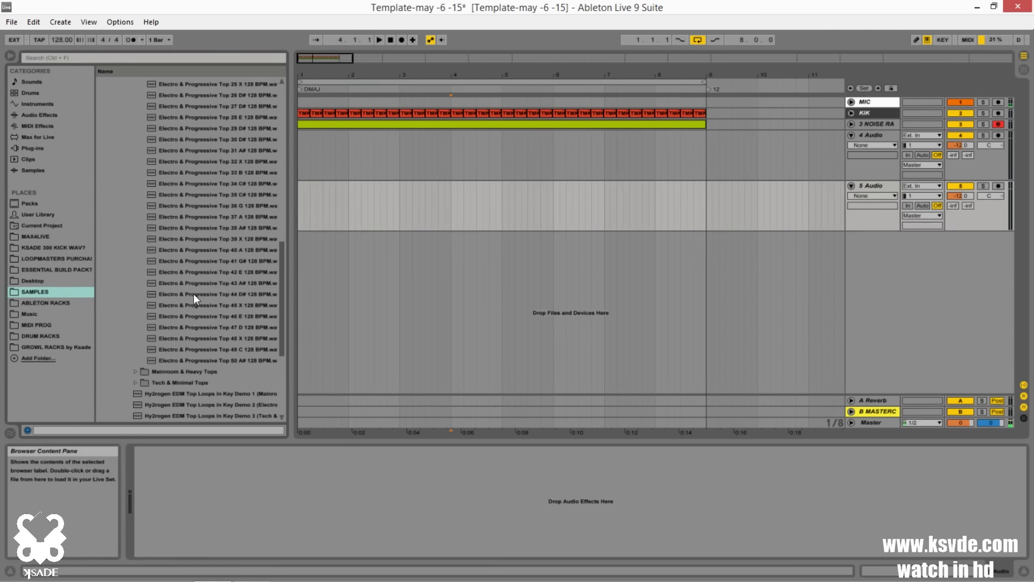
click(241, 326)
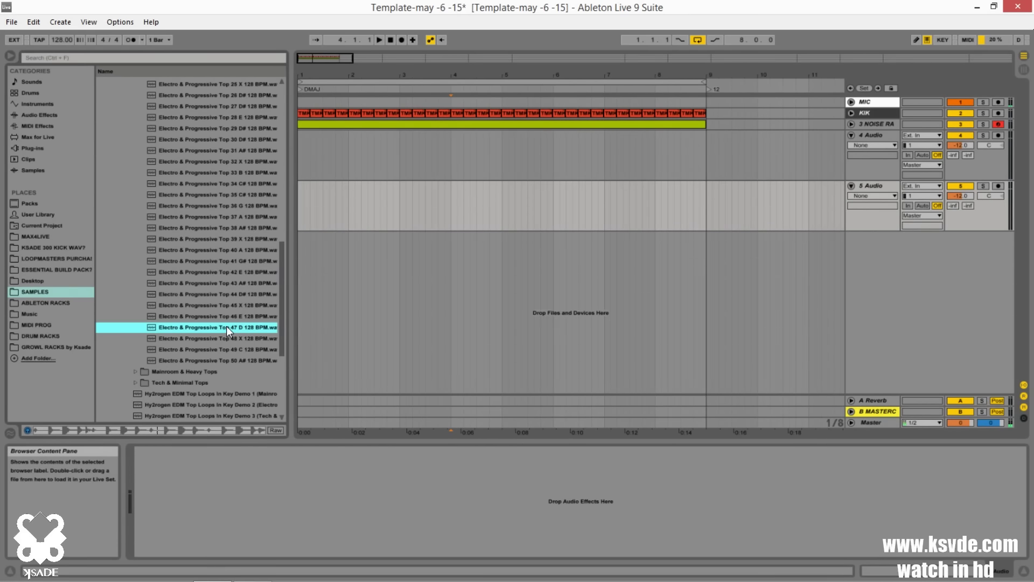
scroll(224, 328, up, 9)
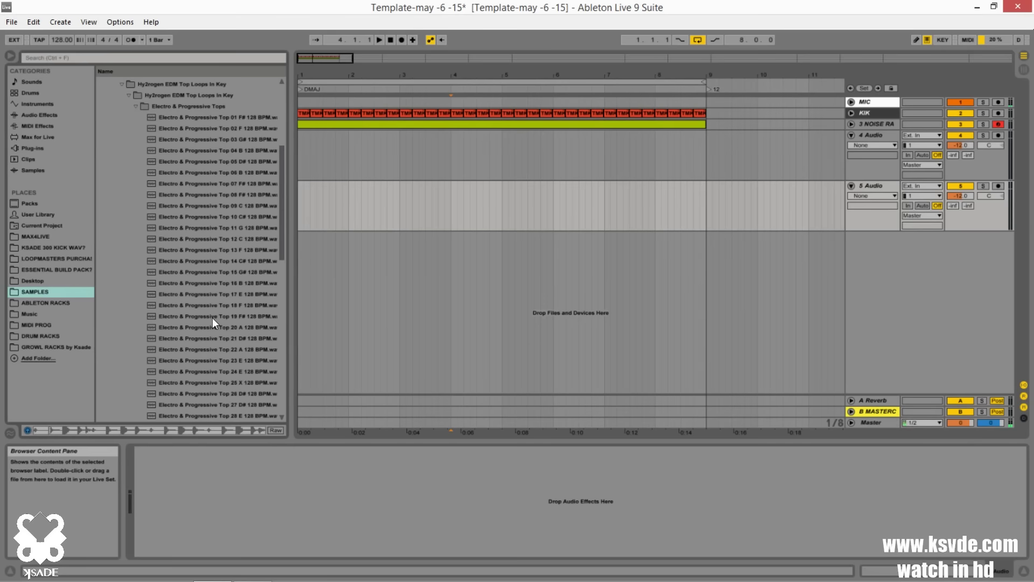
scroll(213, 322, up, 2)
click(224, 206)
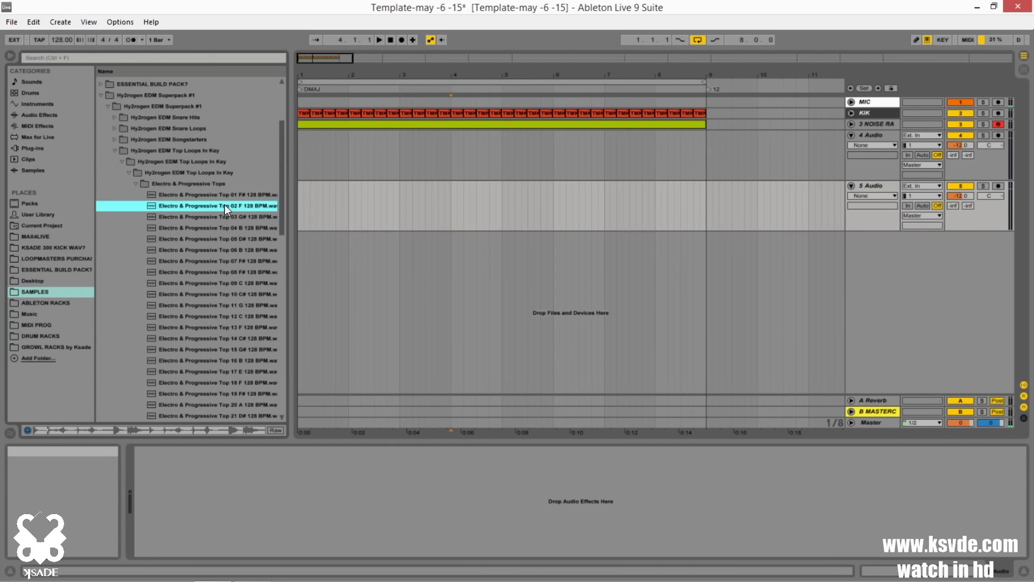
click(224, 218)
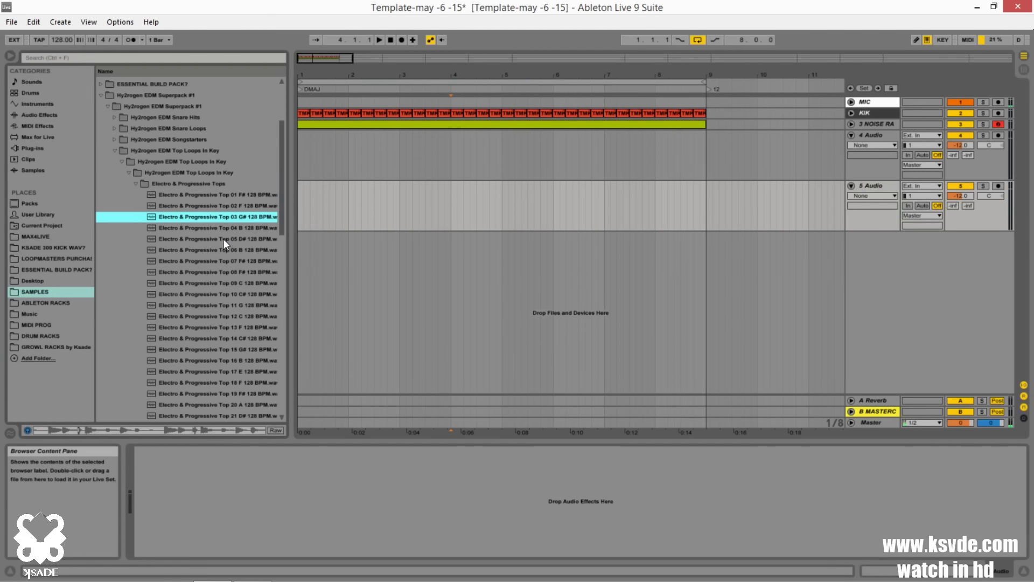
click(223, 239)
click(225, 249)
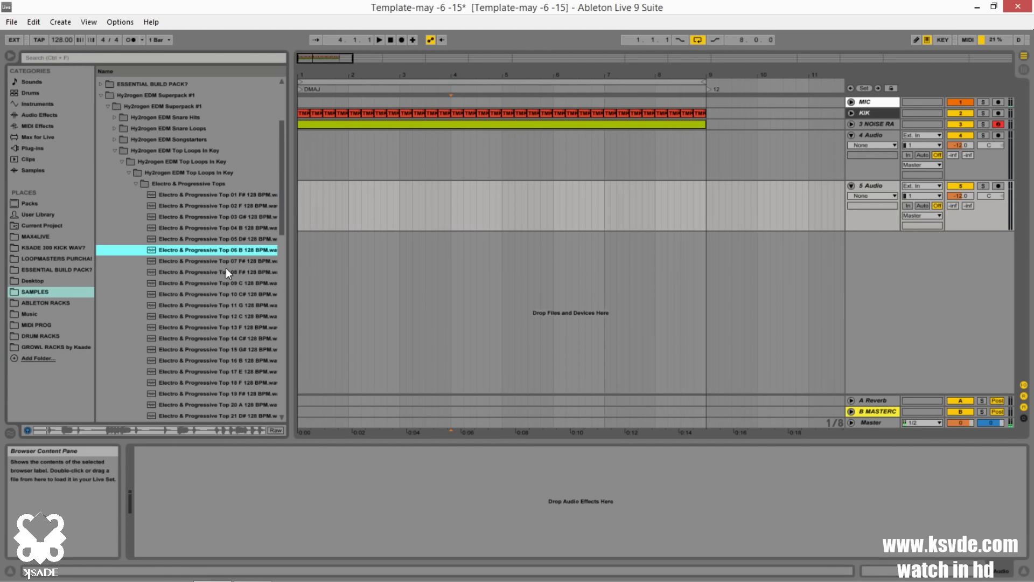
click(225, 239)
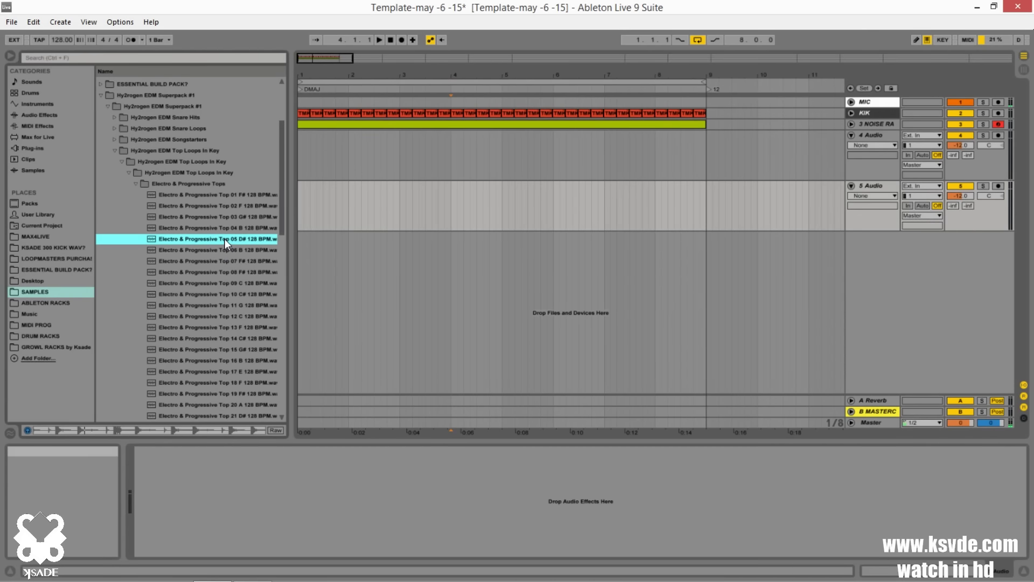
Step: Place the Top 05 D# loop on track 5 at bar 1, play it back, and select it
drag(224, 238, 300, 192)
key(space)
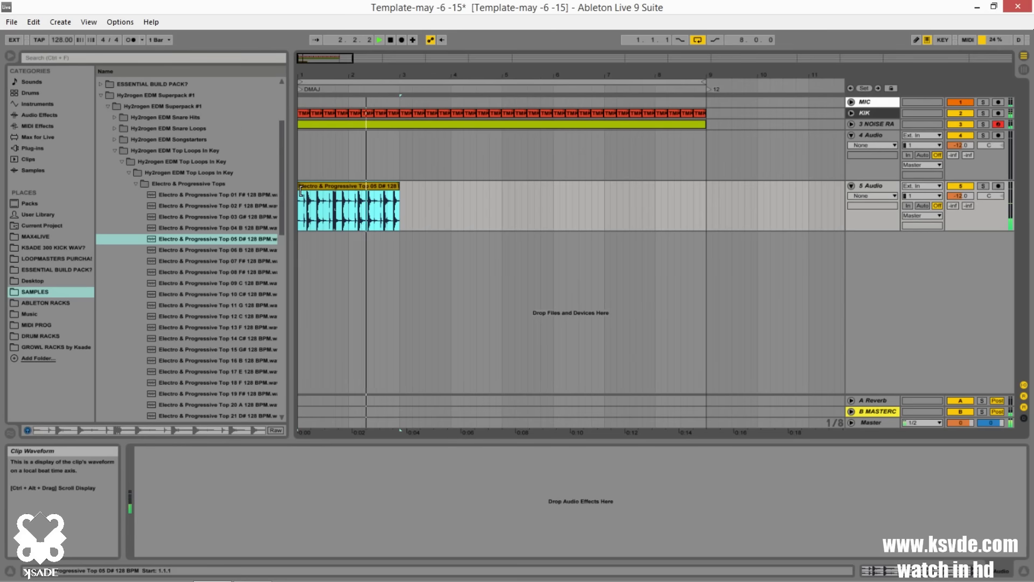
key(space)
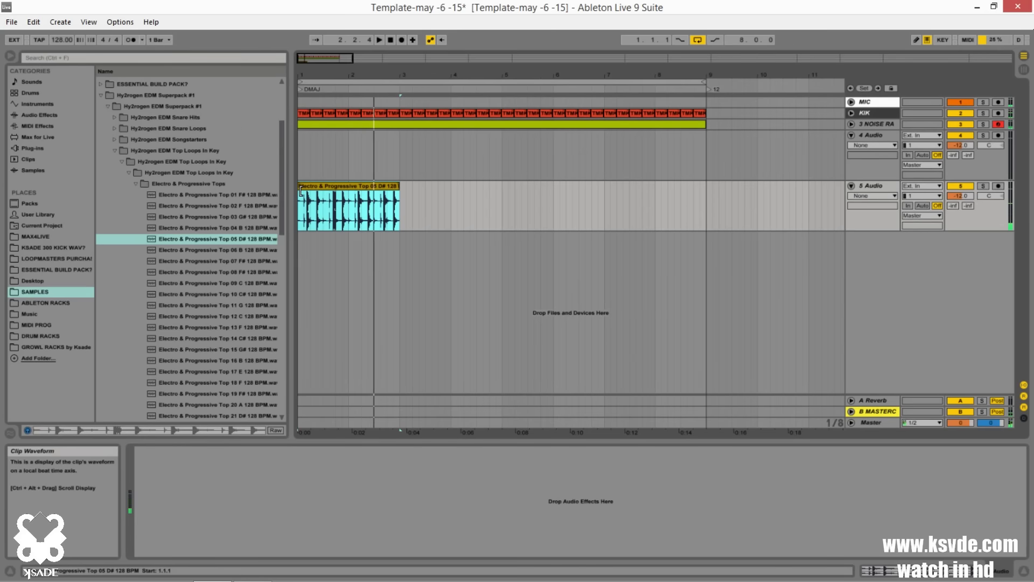
click(373, 185)
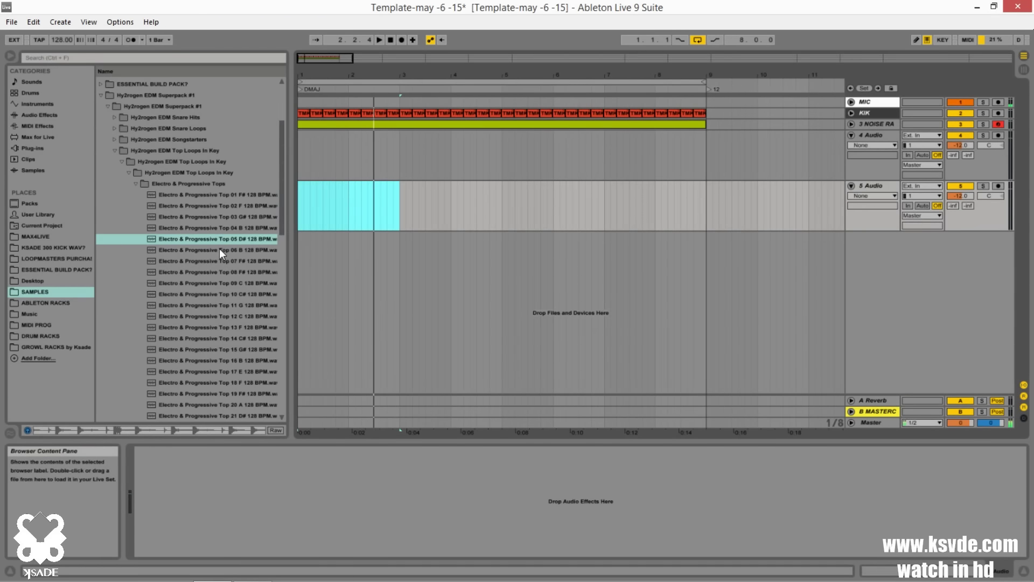
Step: Collapse and reopen the Top Loops In Key folder to show its three subfolders
scroll(218, 248, down, 3)
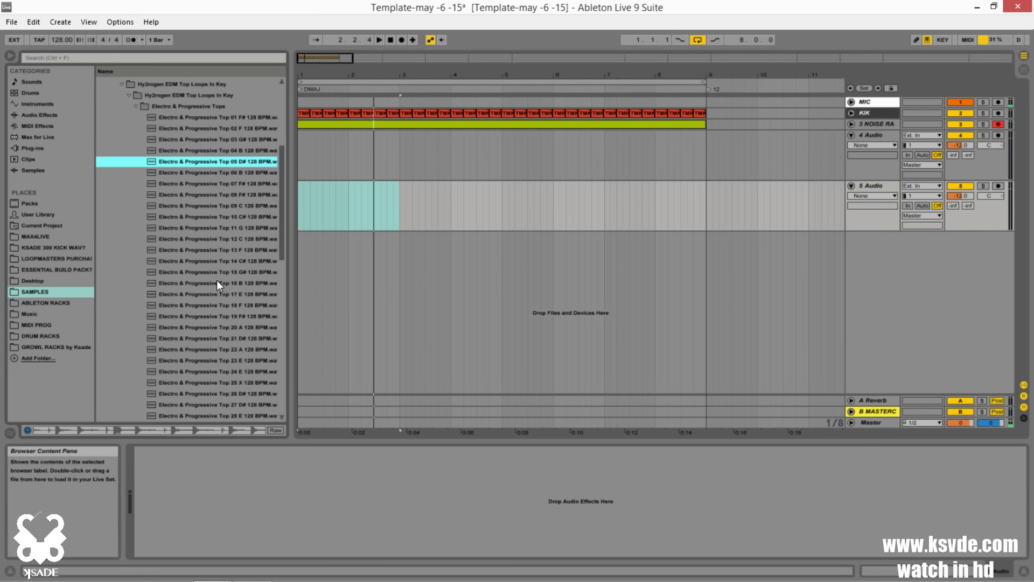
scroll(162, 205, up, 3)
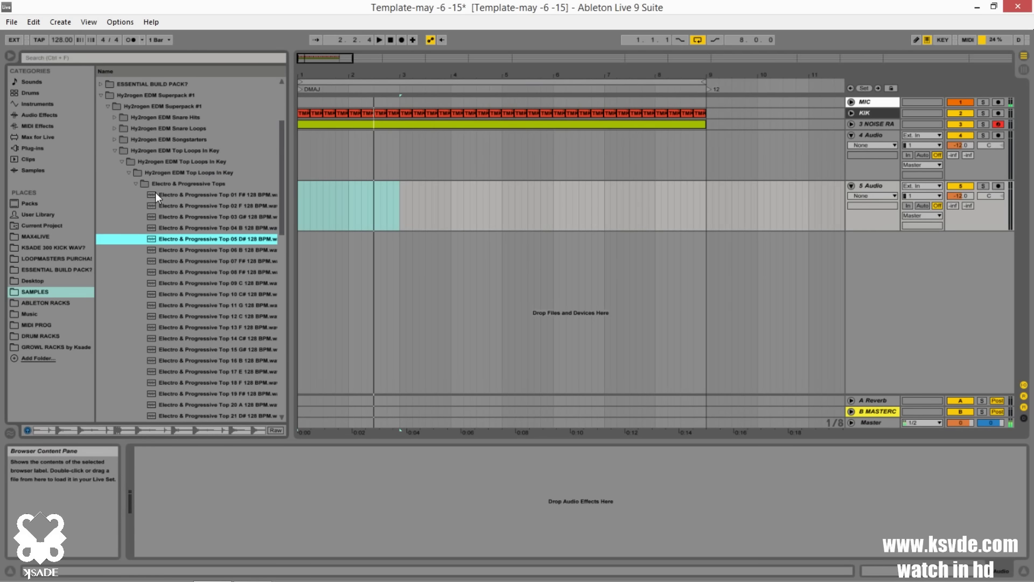
click(134, 173)
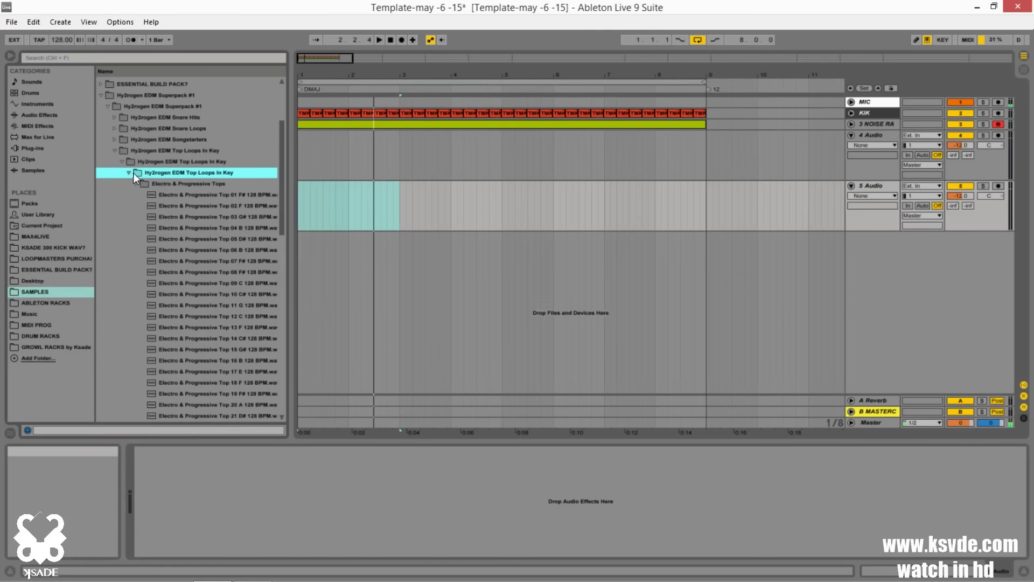
click(129, 172)
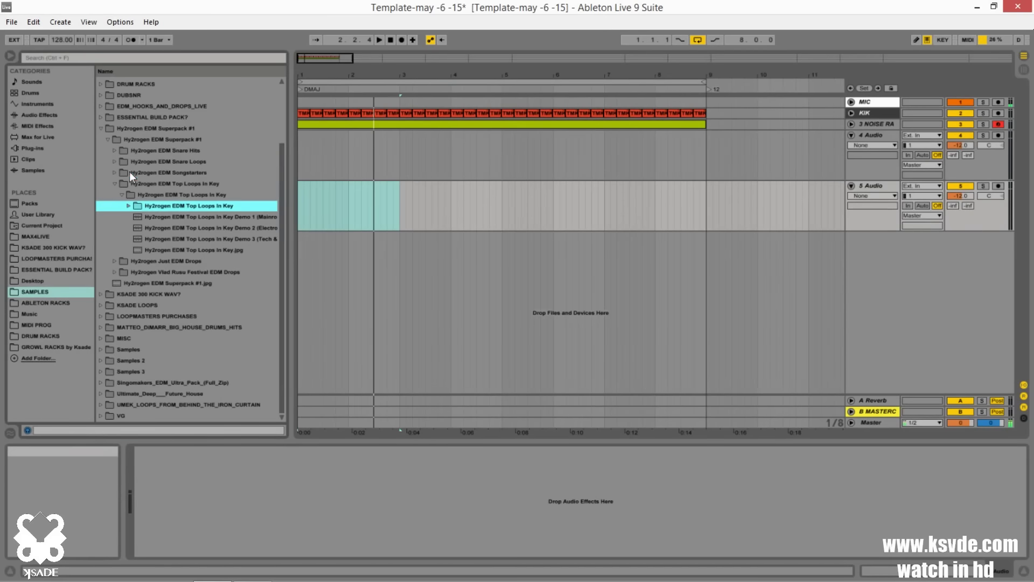
click(129, 207)
Step: Open Tech & Minimal Tops and audition the Top 10 D, Top 05 F# and Top 02 D loops
click(136, 218)
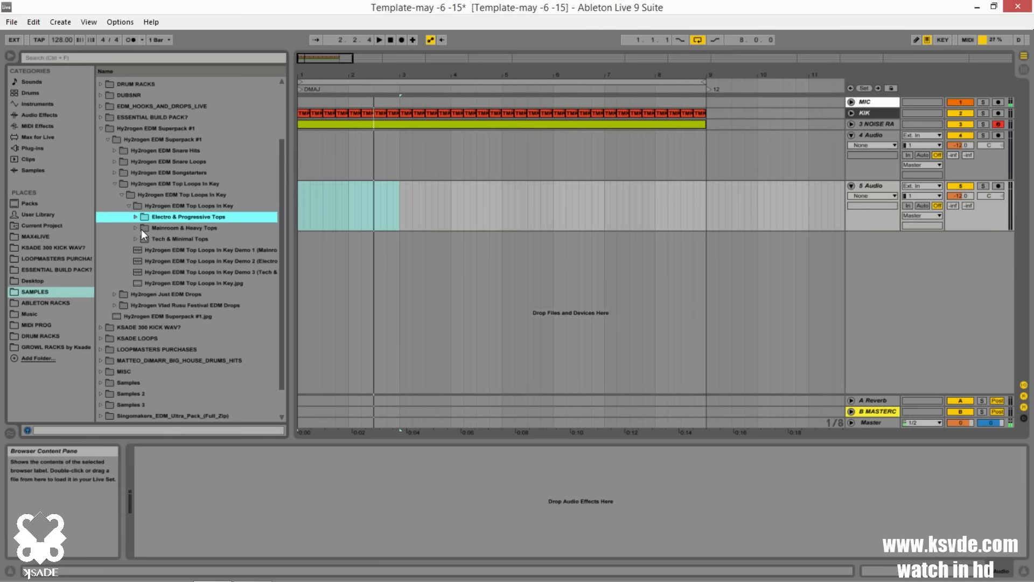
click(139, 238)
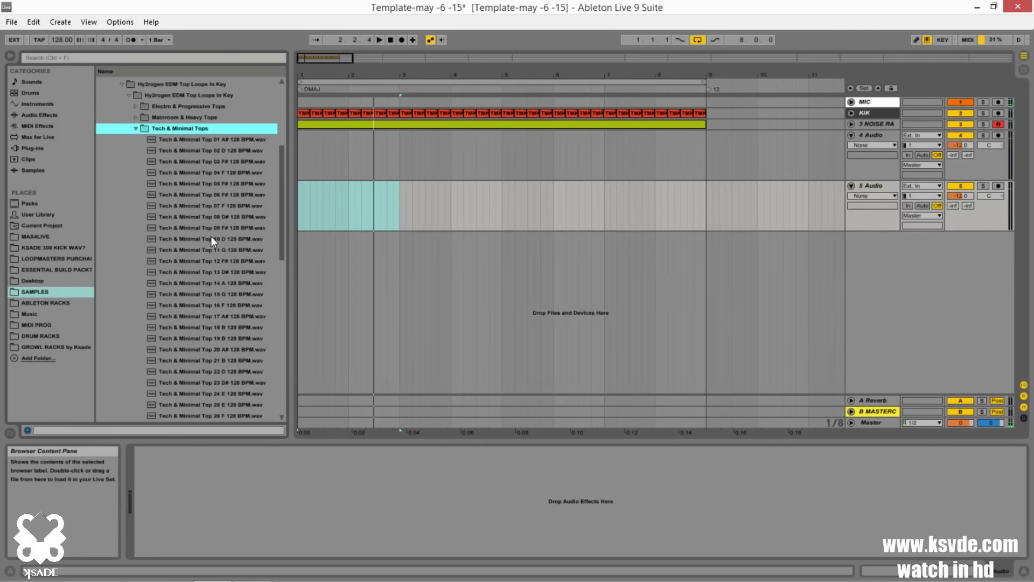
click(211, 237)
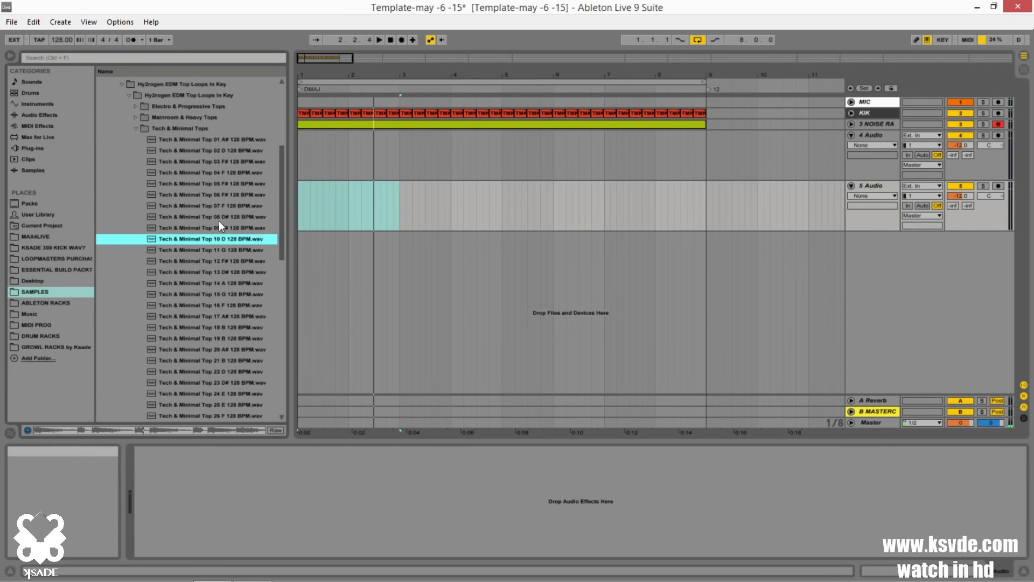
click(245, 186)
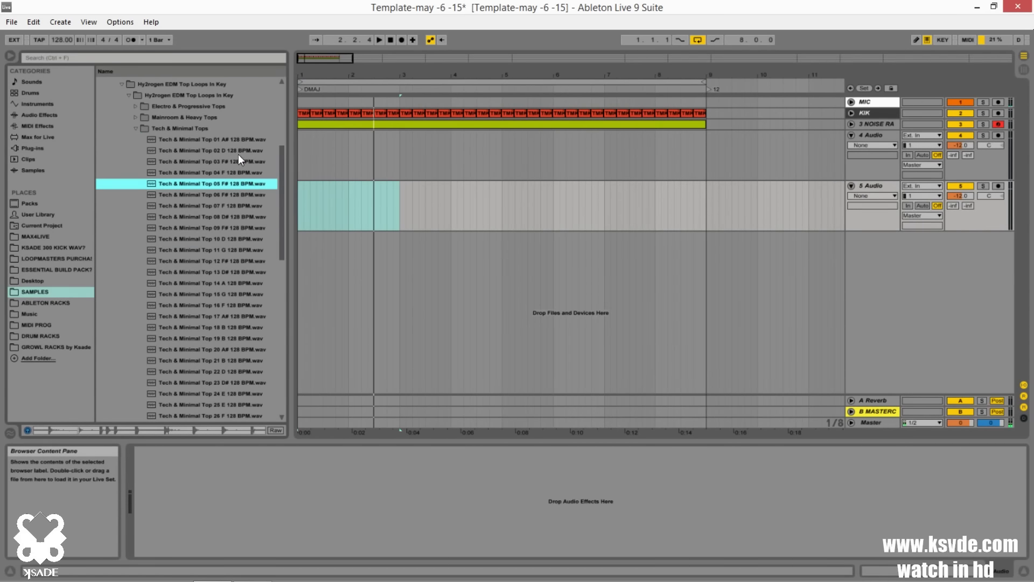
click(239, 153)
Step: Split the Tech & Minimal Top 22 D clip on track 5 at several points with Ctrl+E
scroll(253, 266, down, 5)
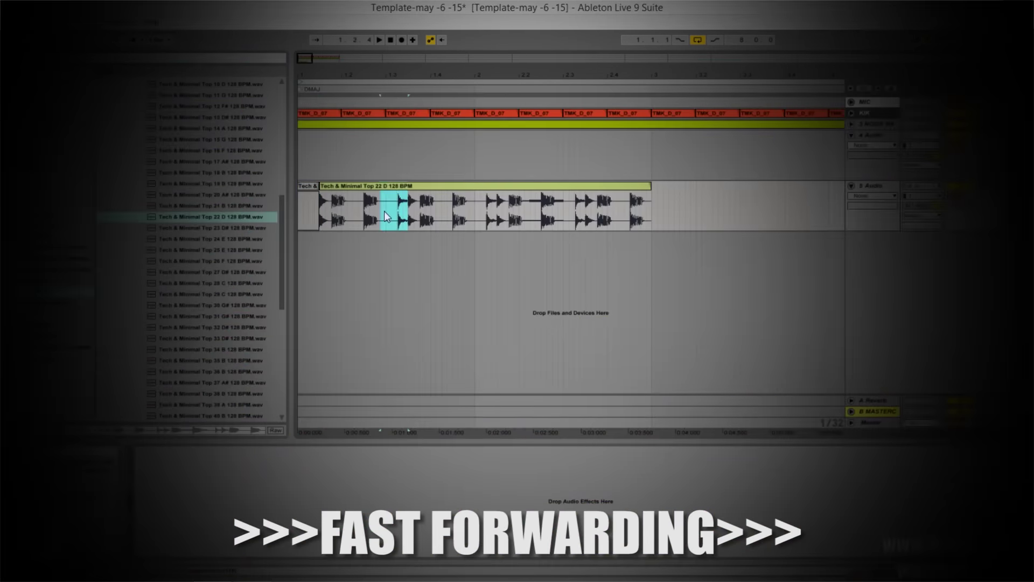
key(ctrl+e)
click(488, 206)
key(ctrl+e)
click(580, 206)
key(ctrl+e)
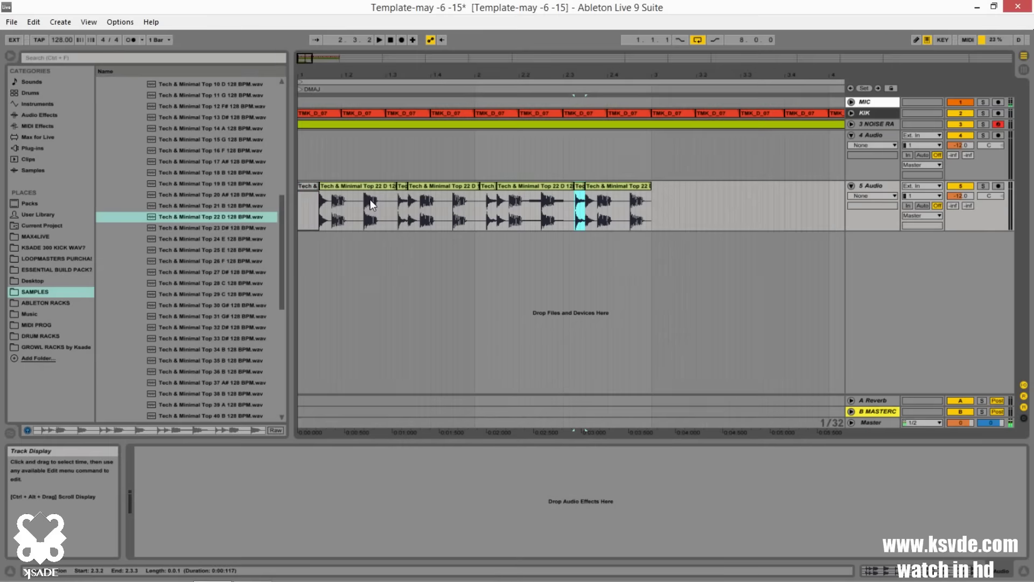
click(403, 181)
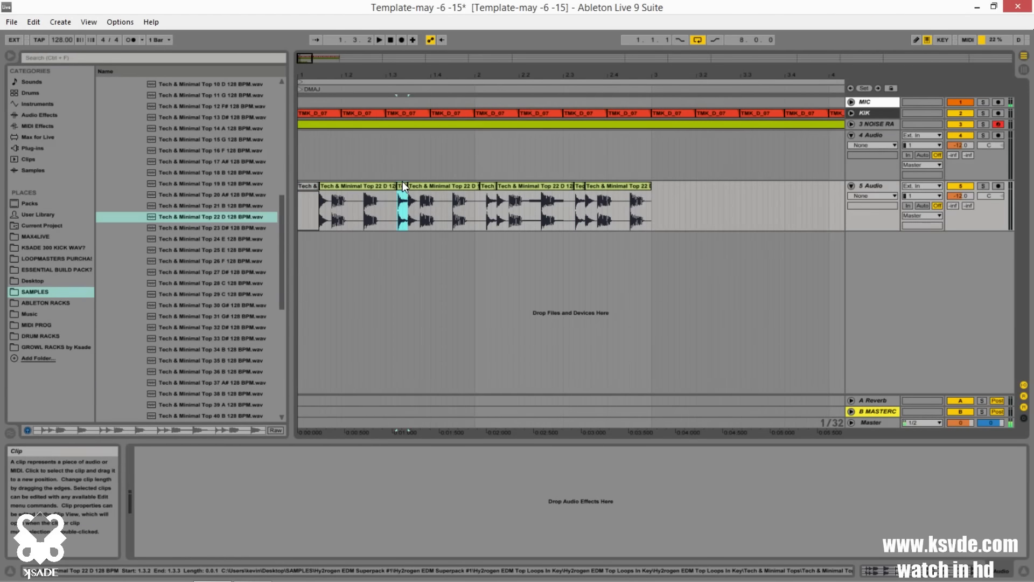
click(487, 182)
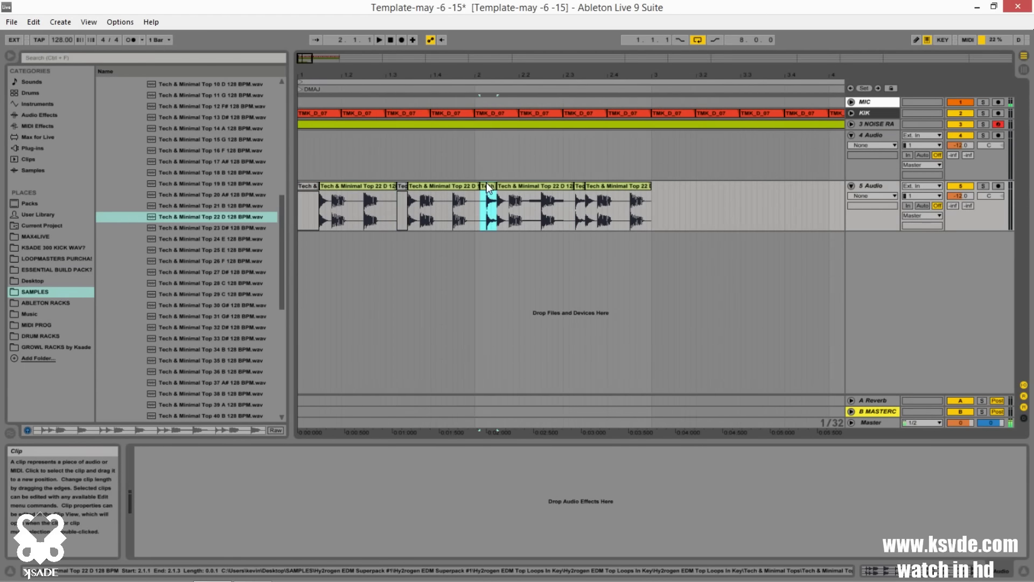
Step: Check the track 5 slices by selecting and deselecting them, then zoom out the arrangement
click(577, 183)
click(546, 255)
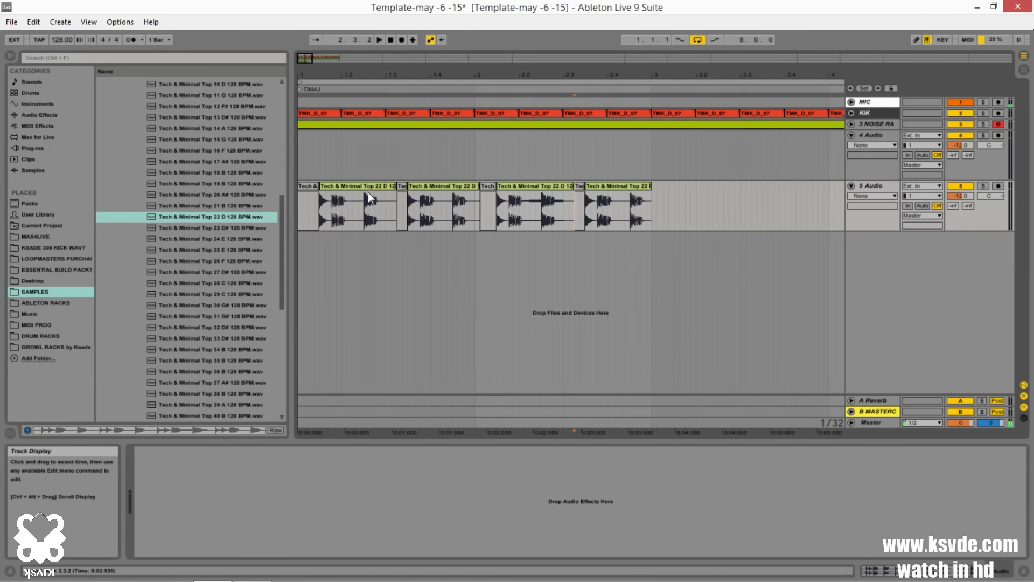
click(357, 182)
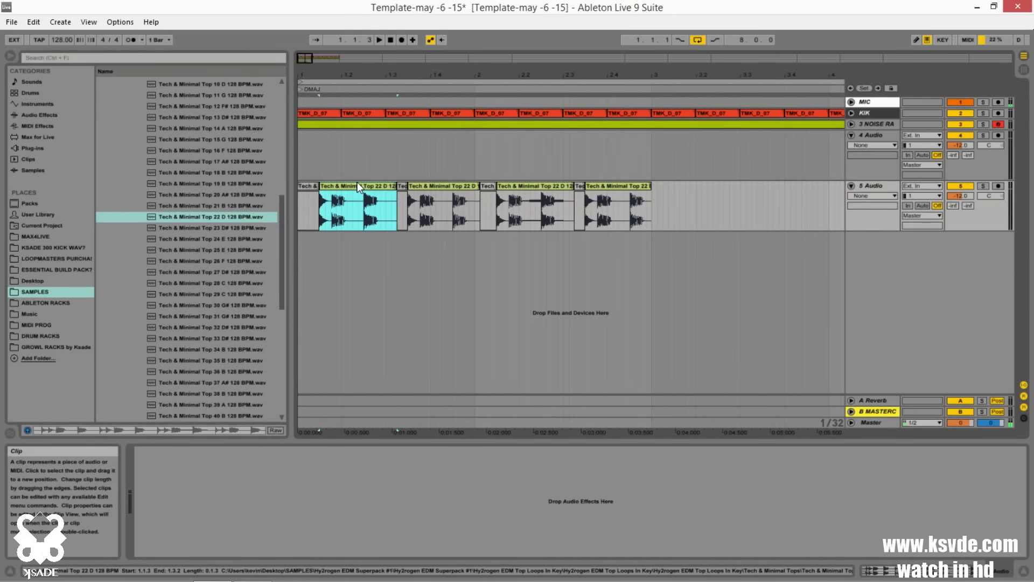
click(510, 271)
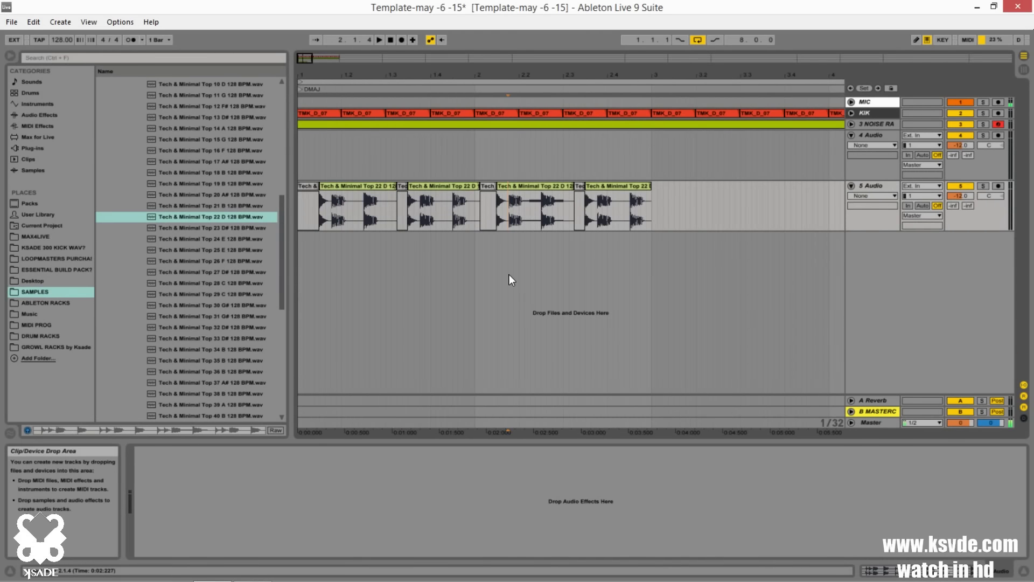
click(673, 281)
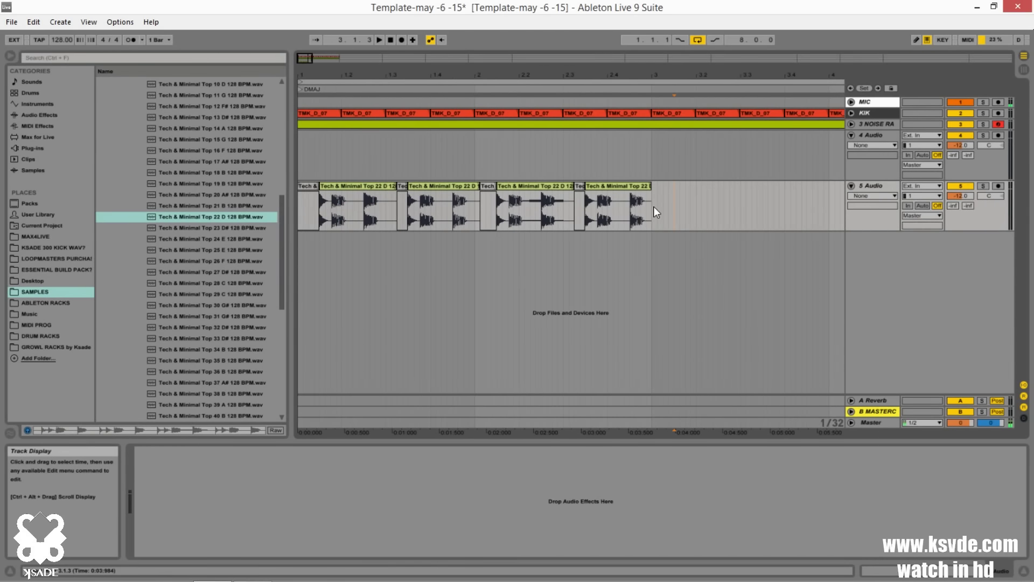
drag(592, 76, 590, 64)
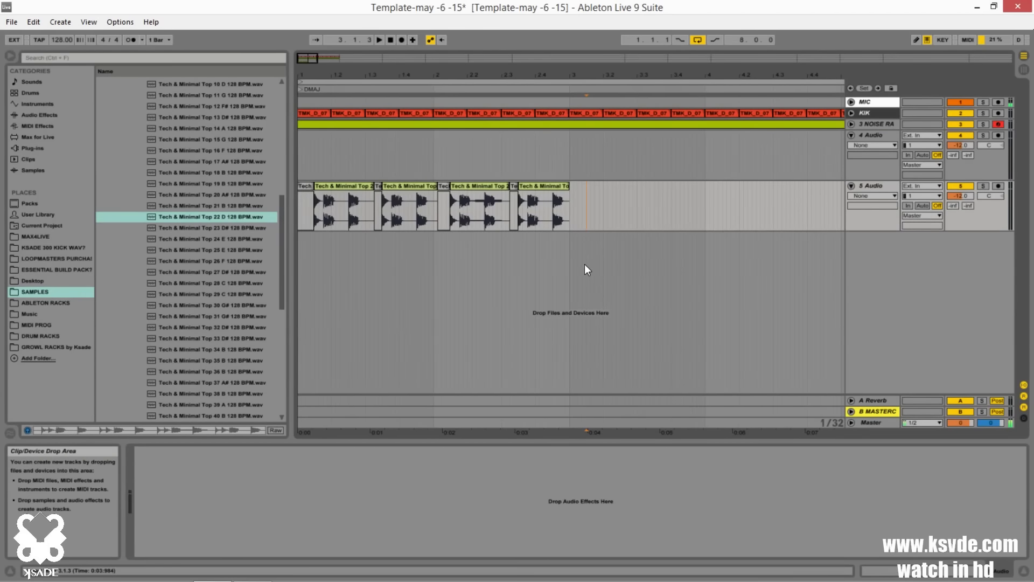
Step: Select a time range on track 5 spanning all four Tech & Minimal Top clips
click(515, 185)
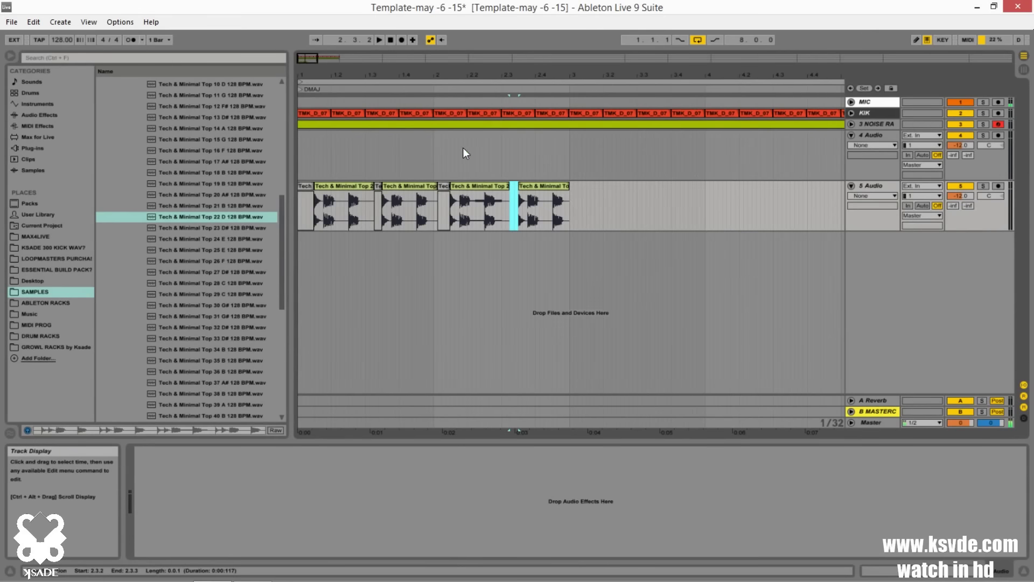
click(442, 192)
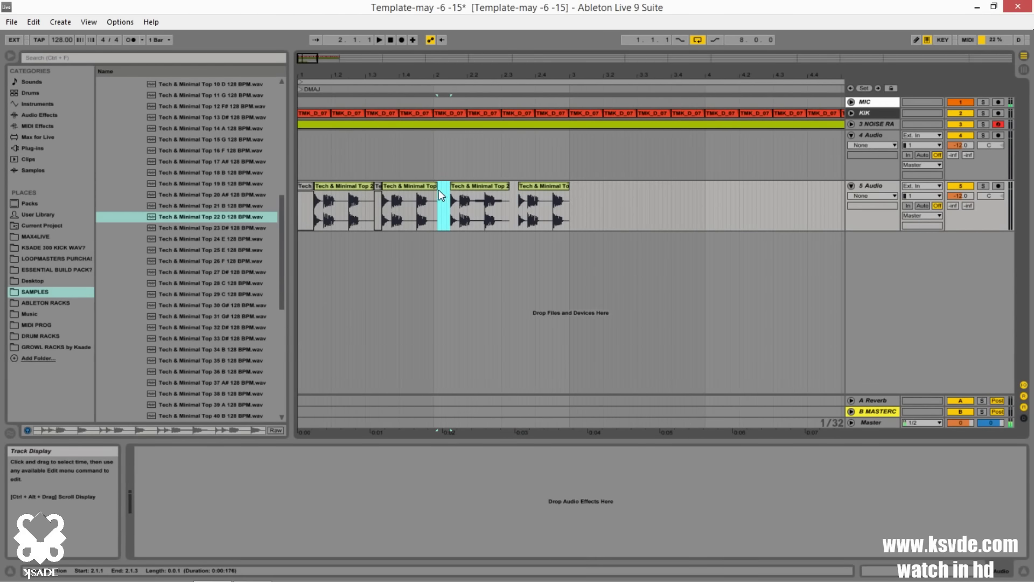
click(381, 188)
click(308, 189)
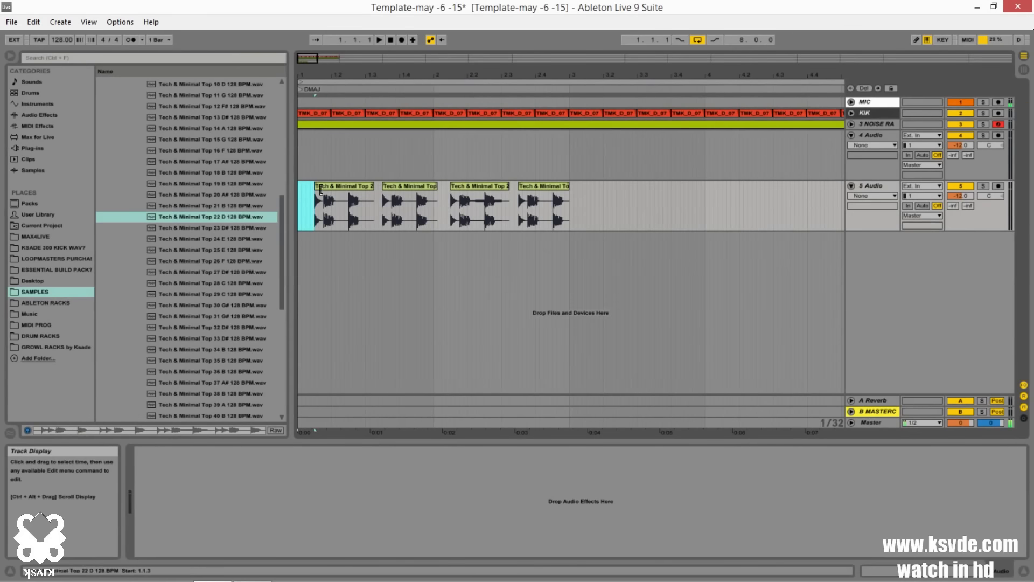
click(605, 206)
drag(574, 210, 207, 208)
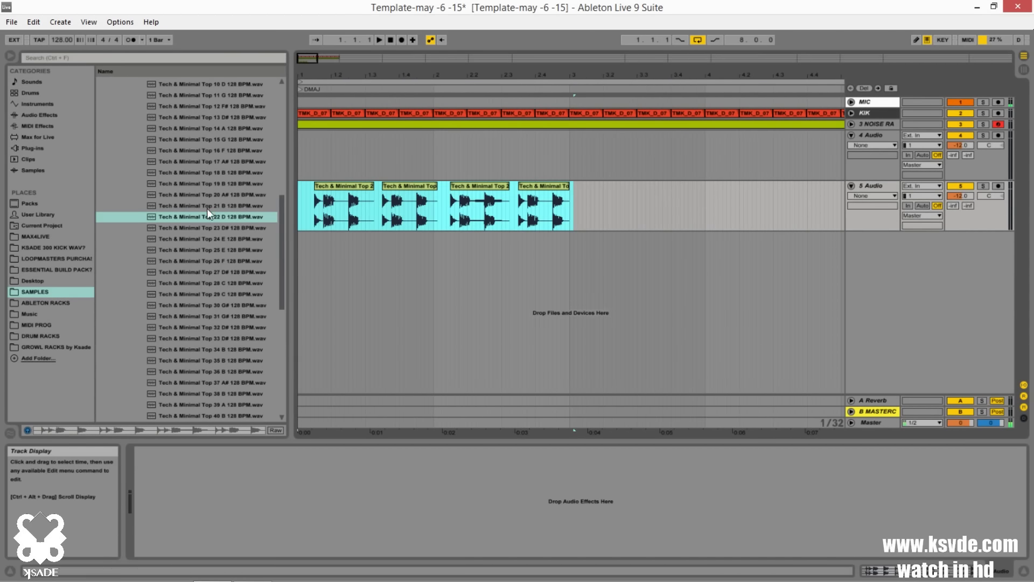
drag(298, 206, 253, 226)
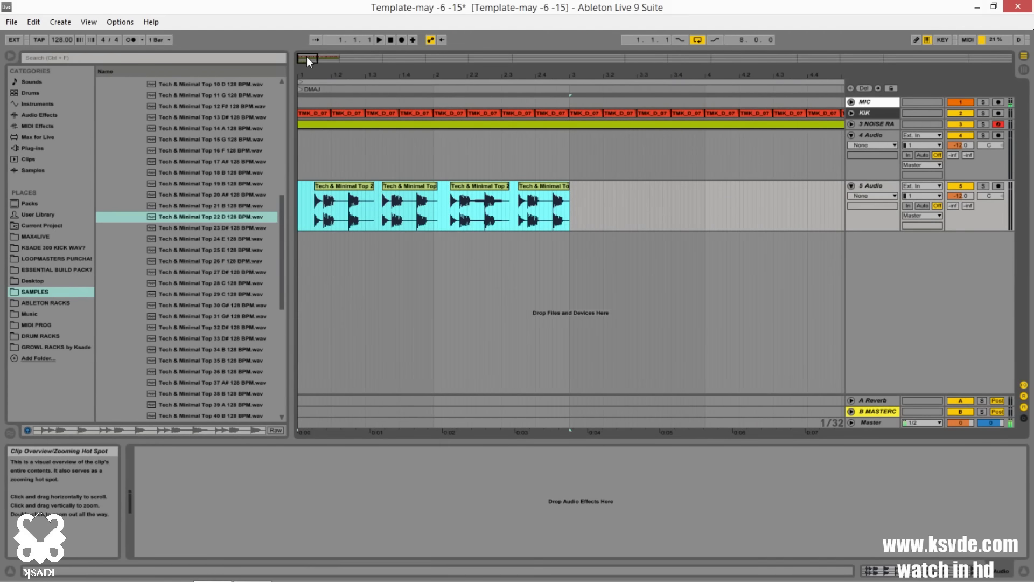
Step: Consolidate the four top-loop clips into a single Tech & Minimal Top 22 D clip
key(ctrl+j)
click(449, 213)
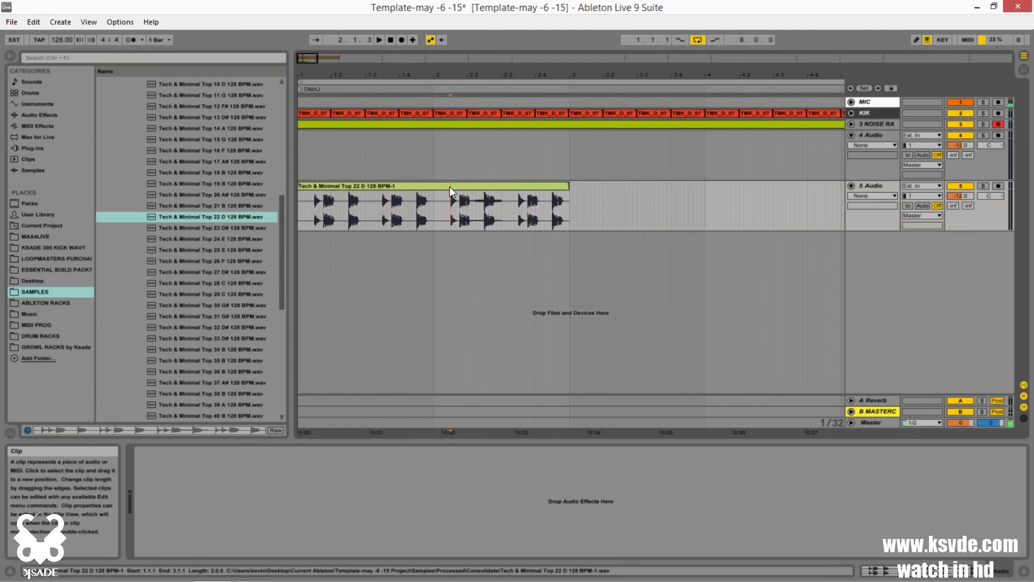
click(449, 186)
Step: Repeat the merged top loop four times through bar 9 on track 5 and audition it
drag(315, 64, 364, 209)
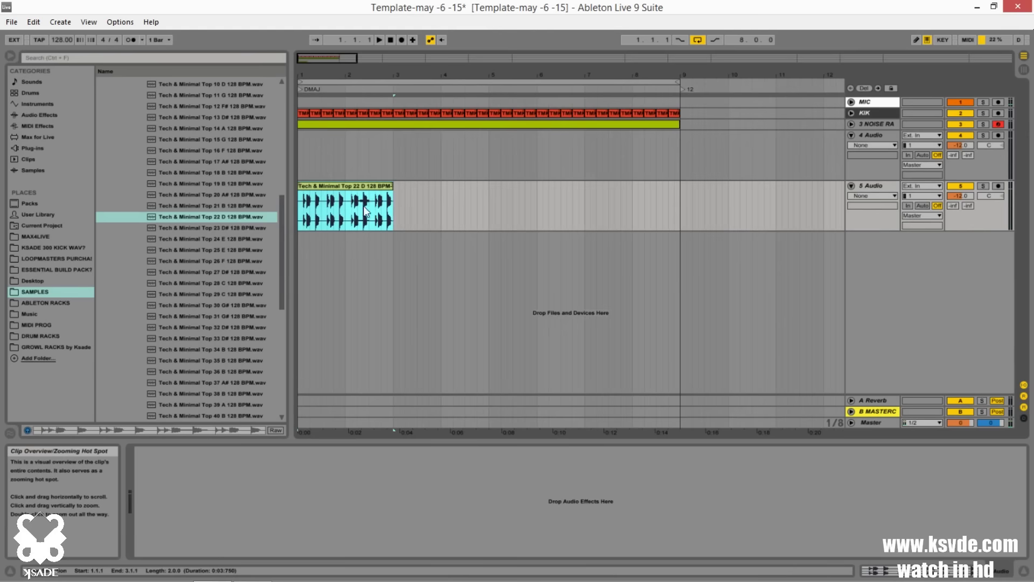
key(ctrl+d)
key(ctrl+d)
key(ctrl+d)
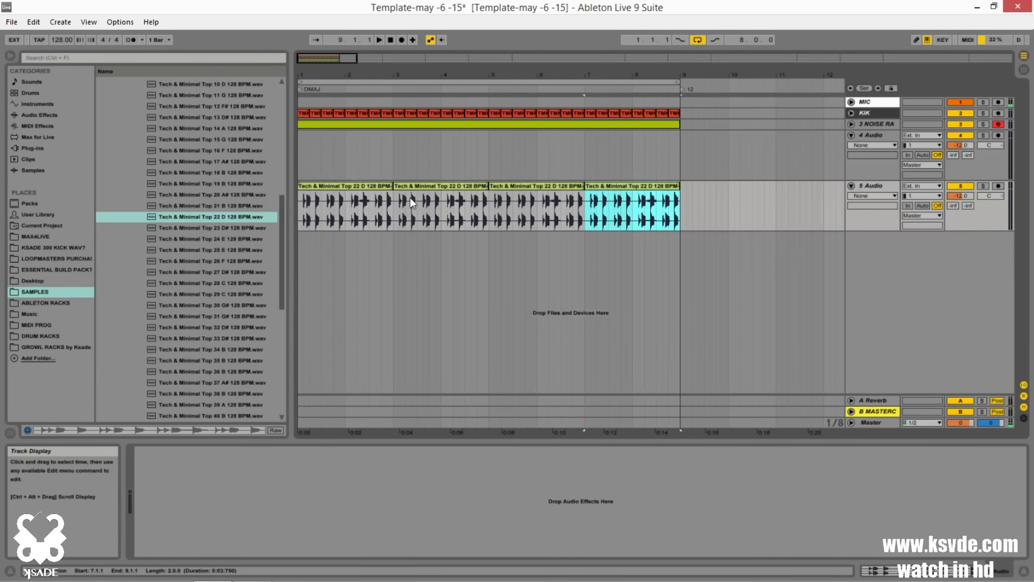
click(357, 189)
key(space)
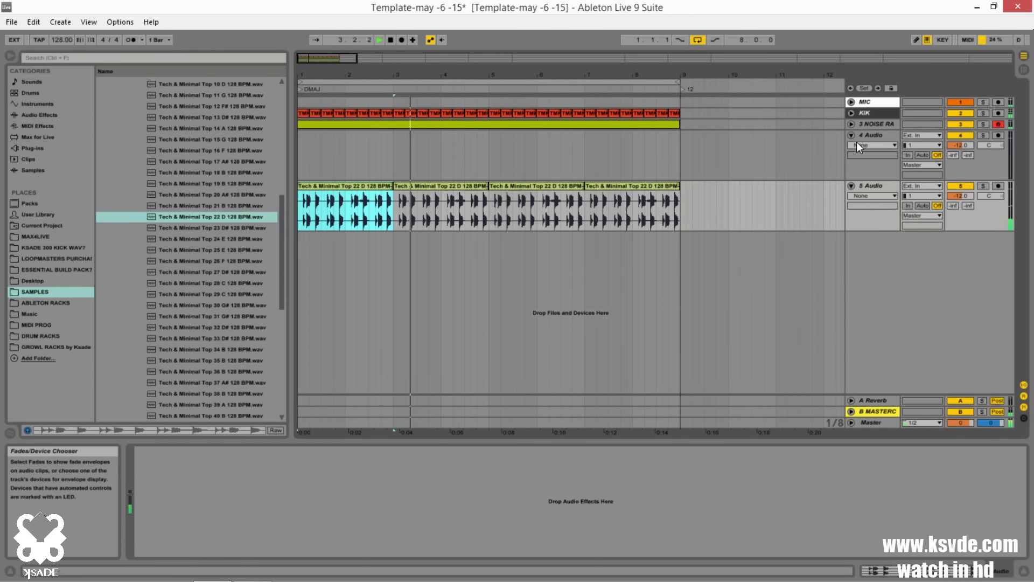
key(space)
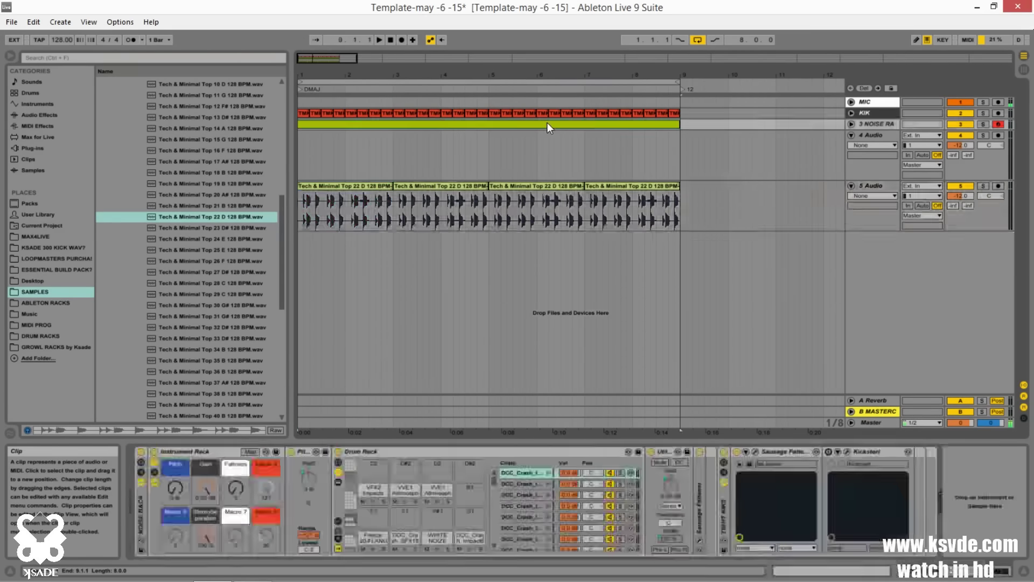
double_click(548, 122)
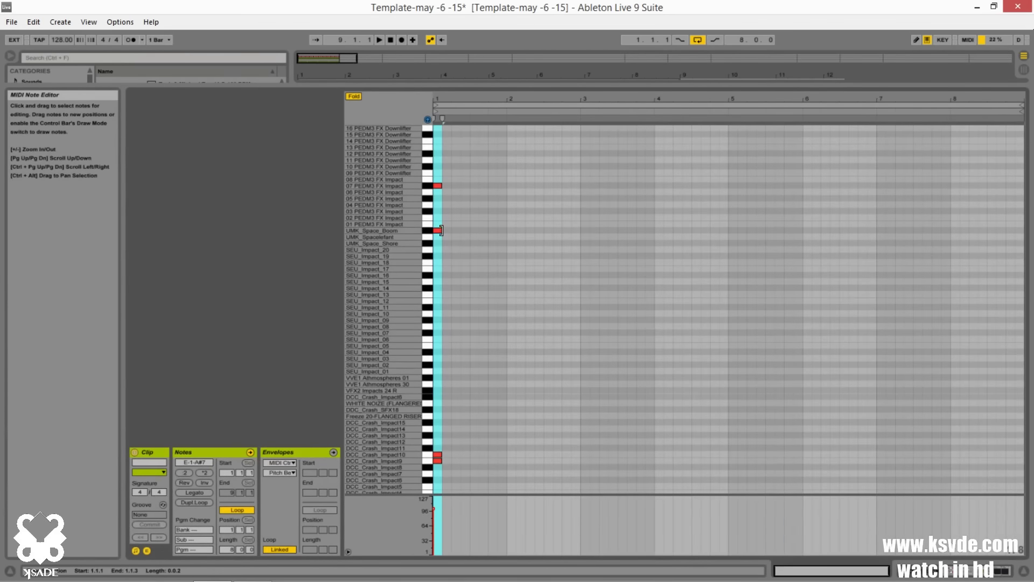
click(412, 235)
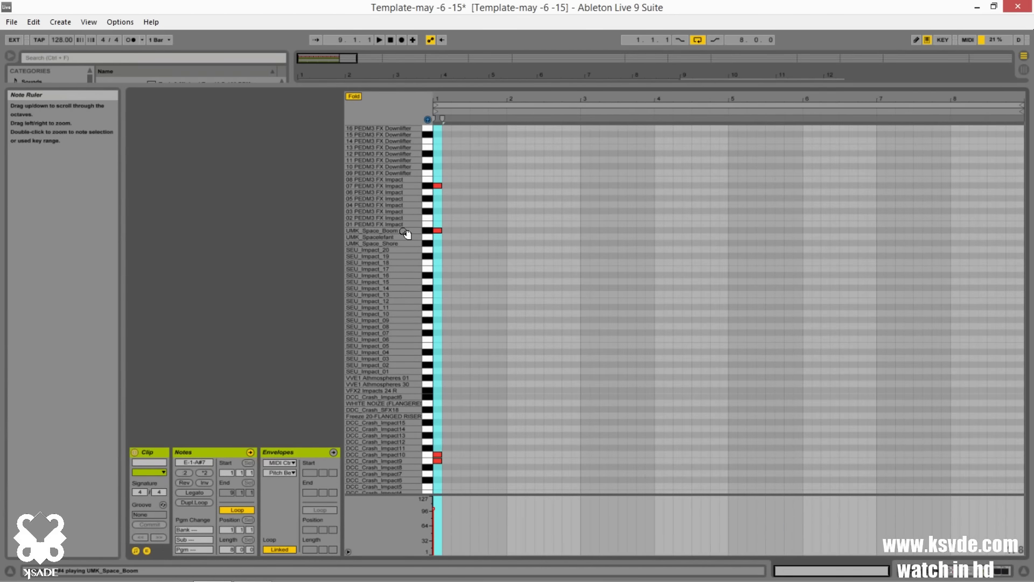
click(404, 225)
scroll(454, 382, down, 2)
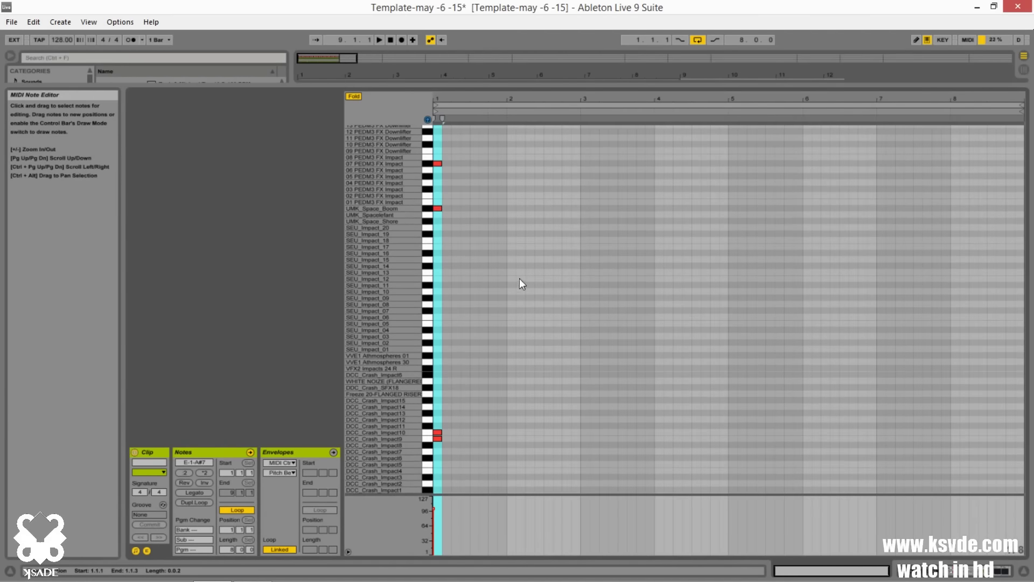
scroll(474, 320, up, 2)
key(shift+Tab)
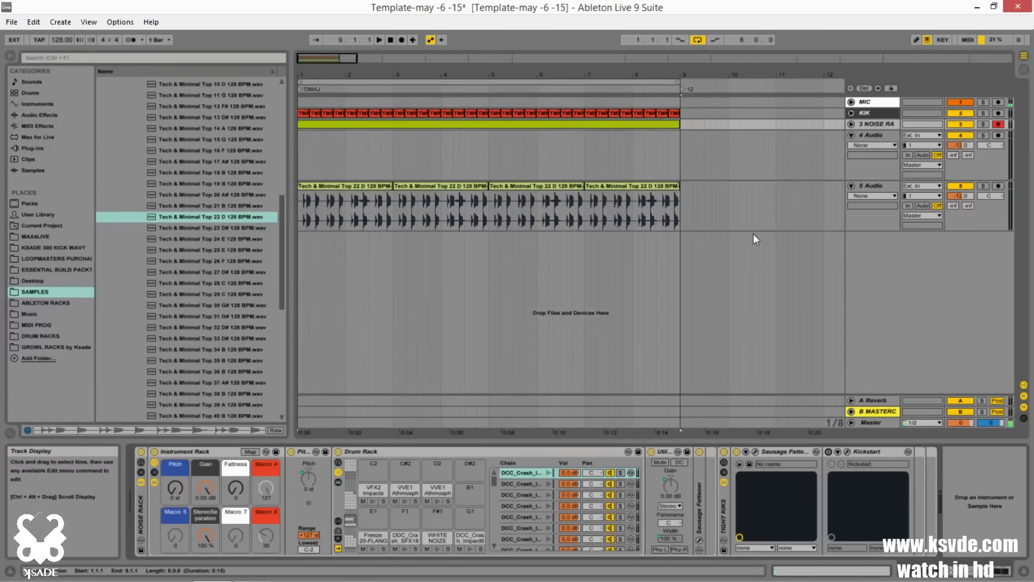
click(893, 128)
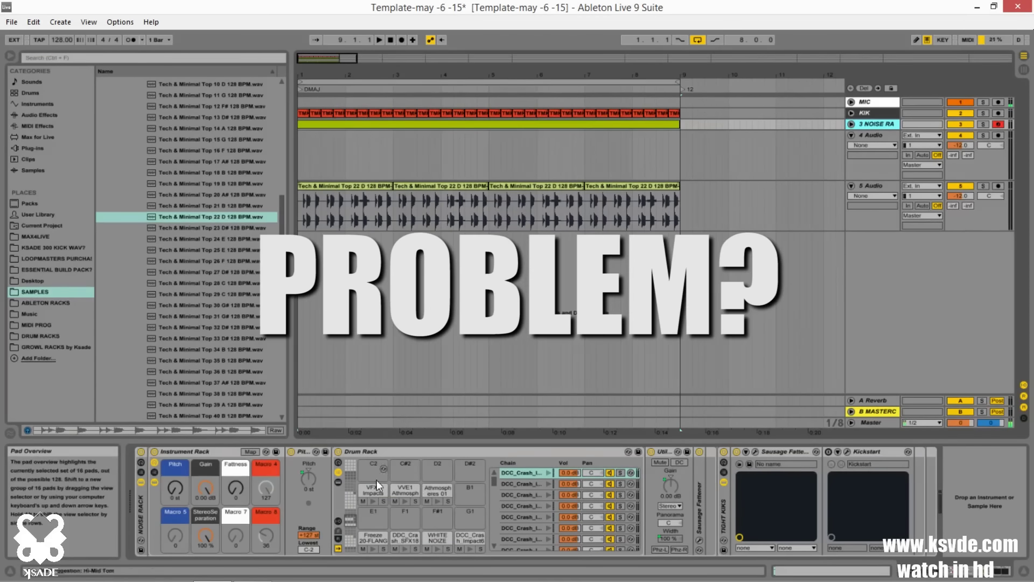
scroll(383, 500, up, 8)
scroll(380, 493, down, 10)
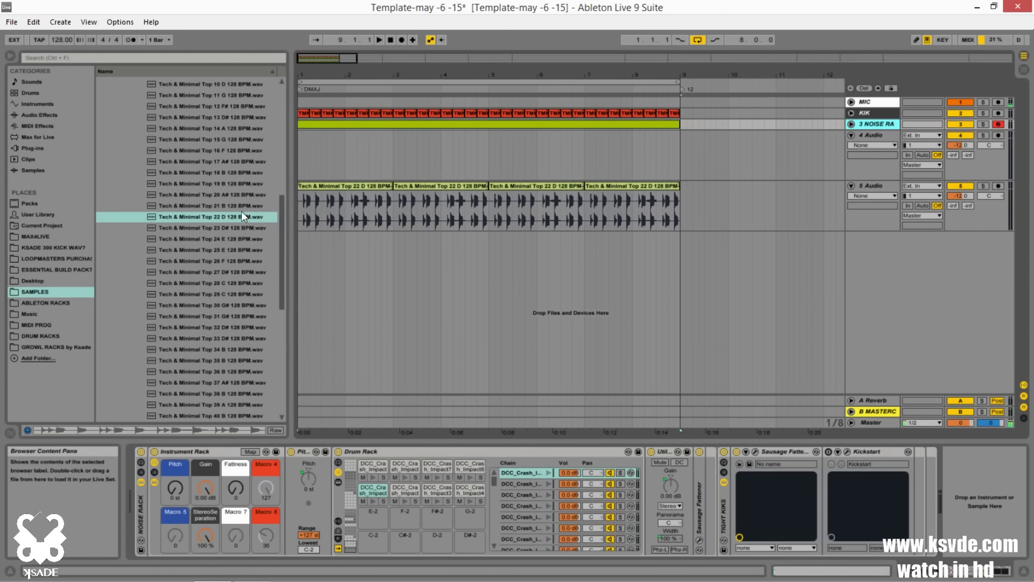
scroll(235, 209, up, 8)
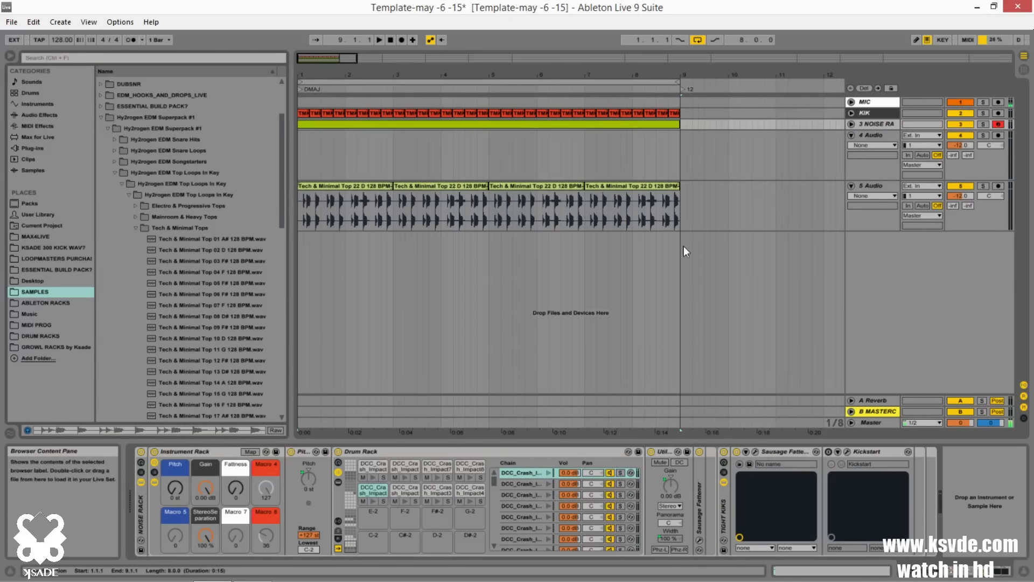
Step: Select the 4 Audio track and zoom in on the first bars of the arrangement
click(872, 136)
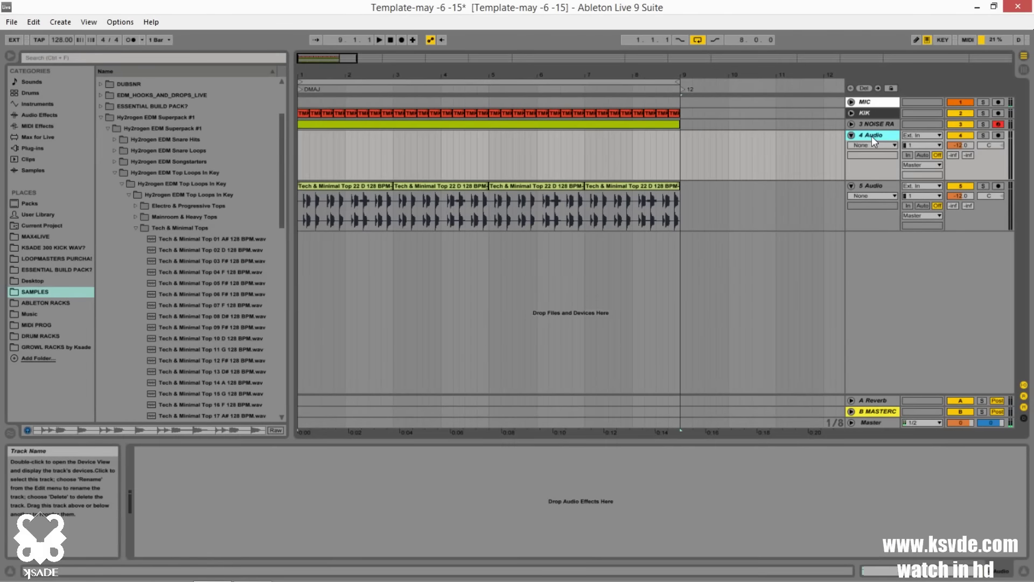
click(871, 136)
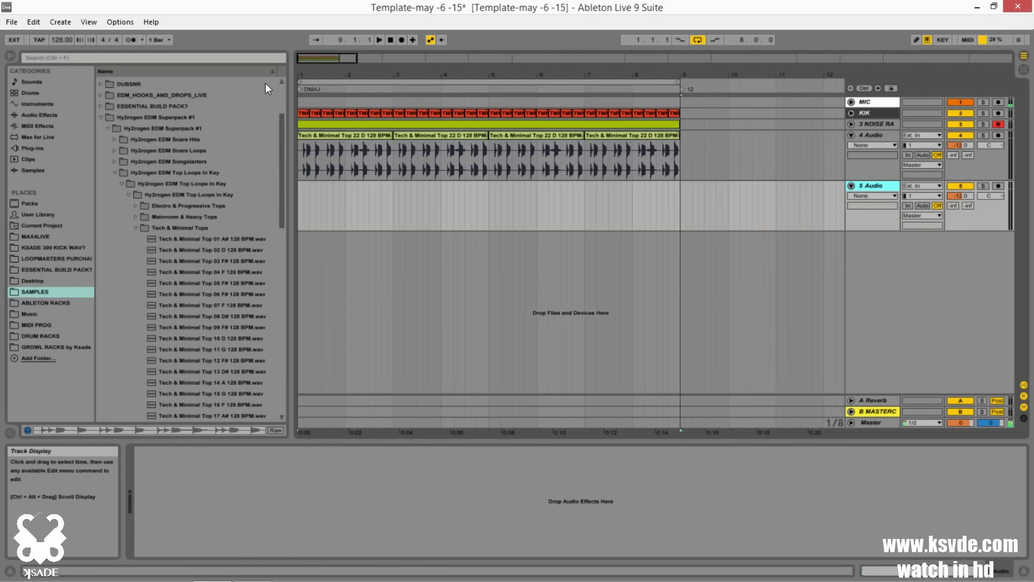
drag(320, 61, 349, 65)
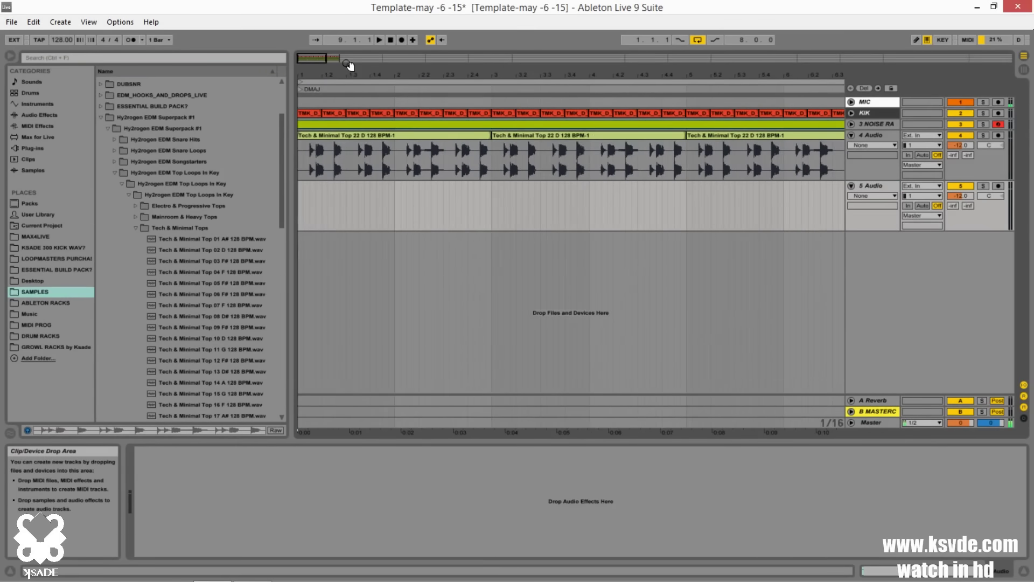
click(394, 223)
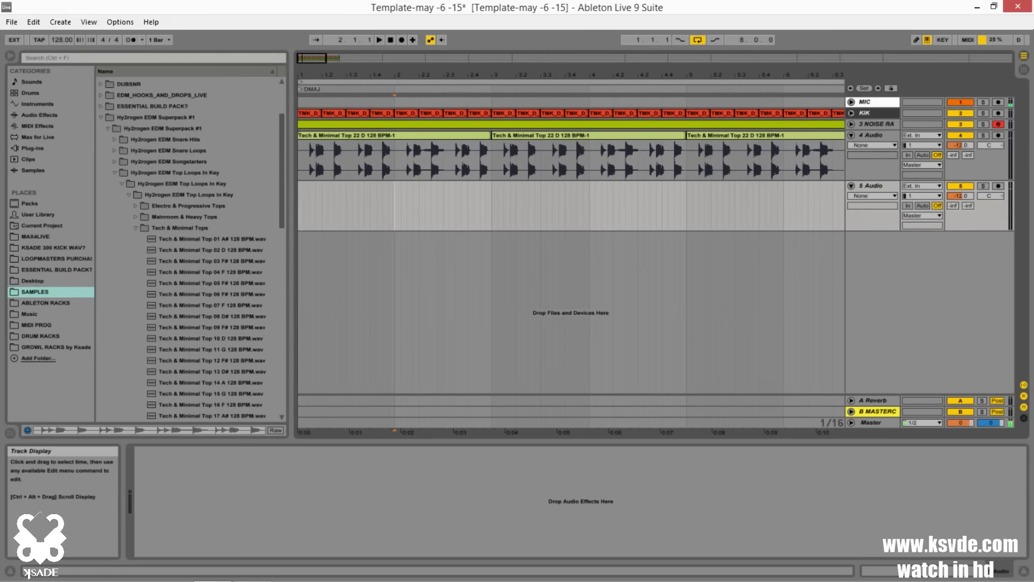
Step: Place DDC_RShort_CrashLight.wav from DDC_REAL CRASHES at bar 1 of track 5
click(99, 121)
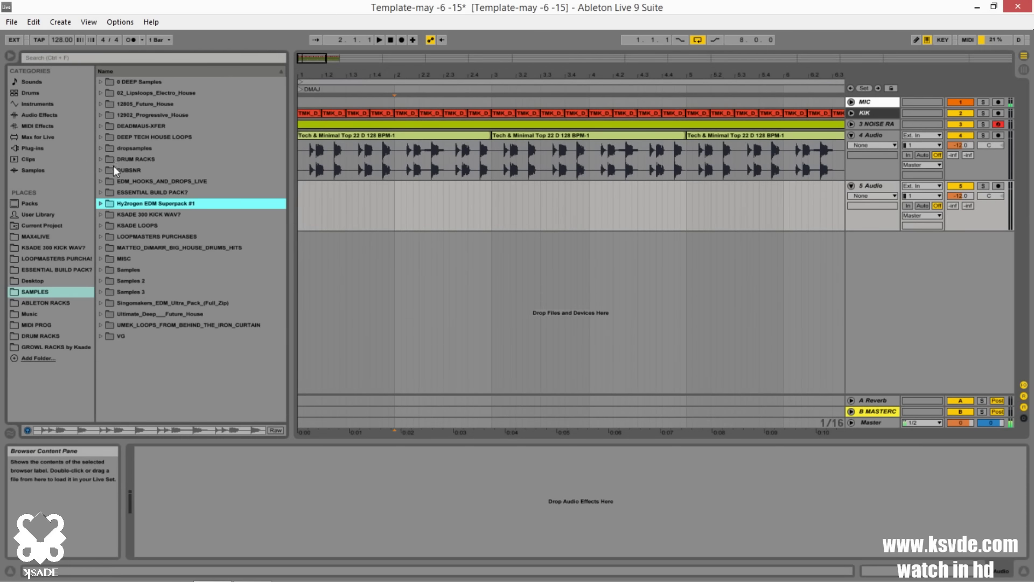
click(104, 235)
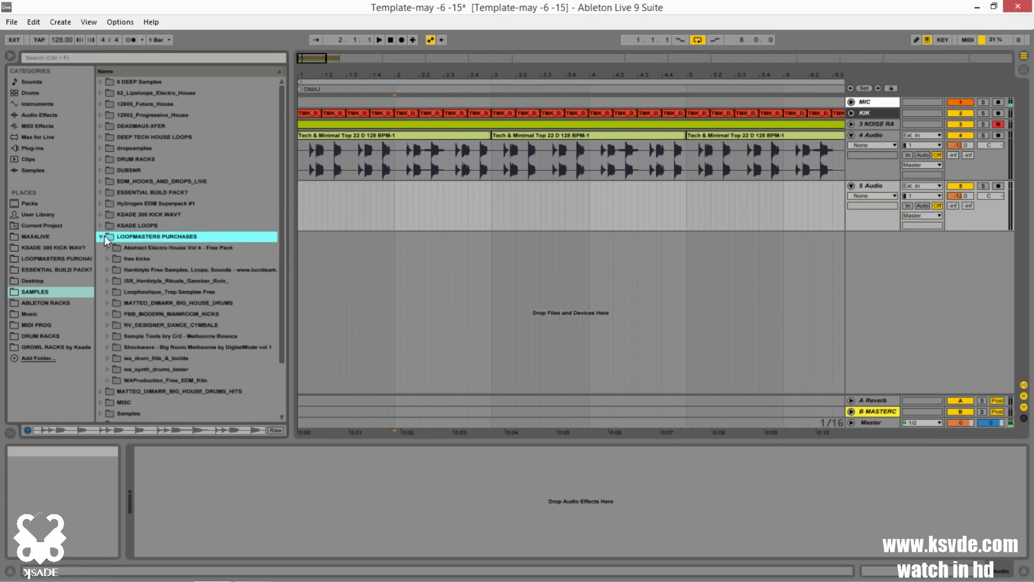
click(110, 278)
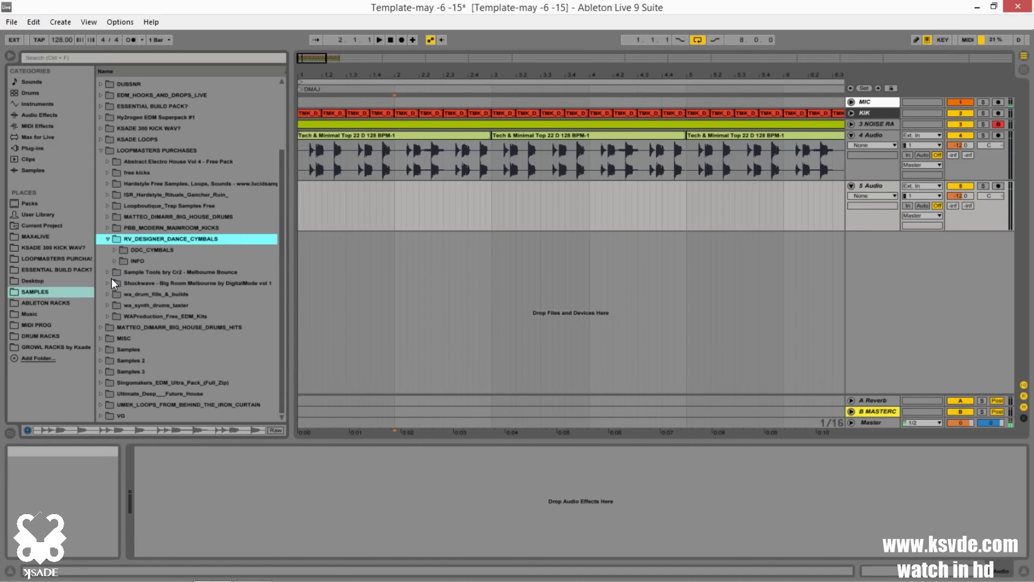
click(117, 247)
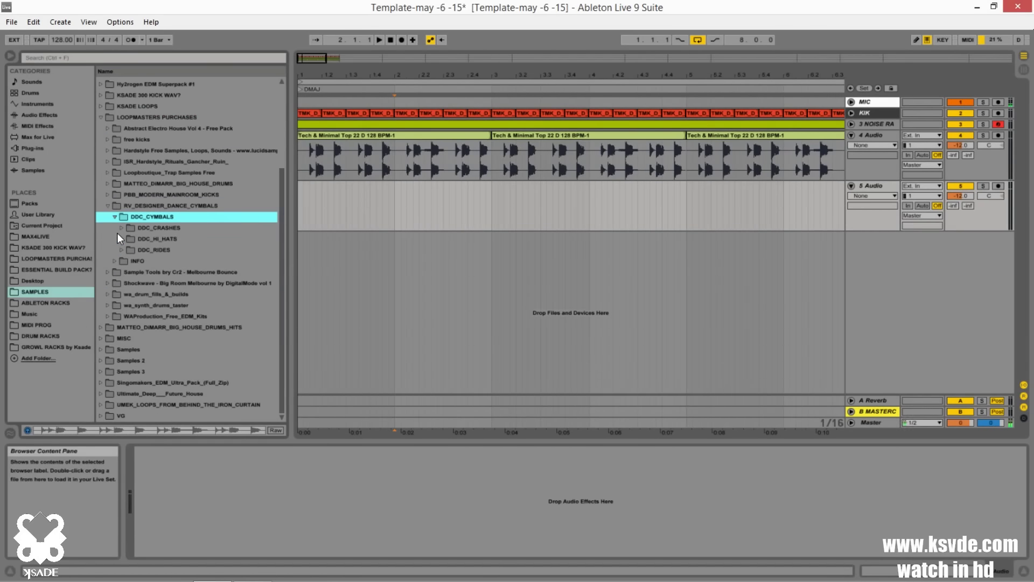
click(121, 228)
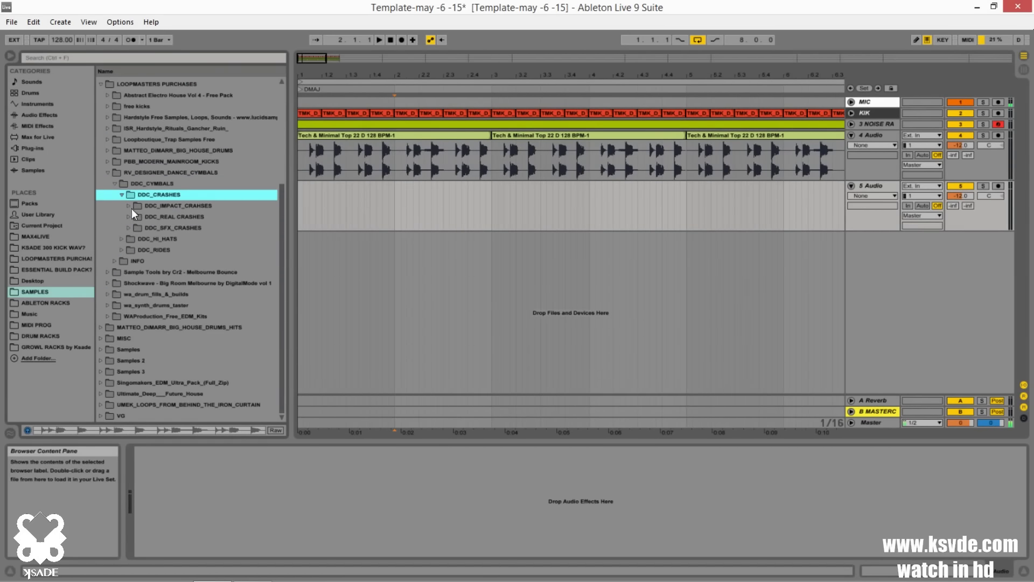
click(128, 204)
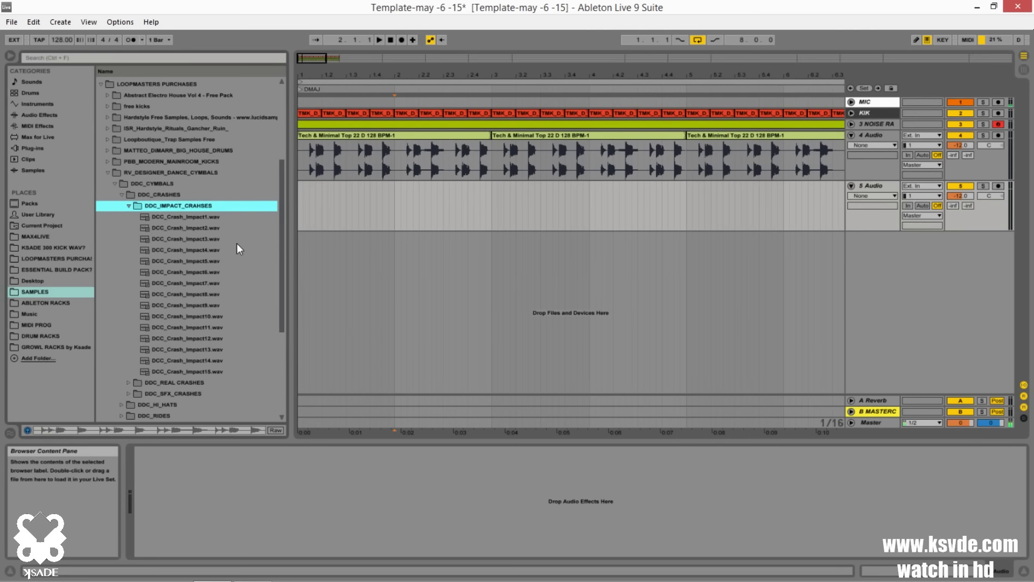
scroll(207, 253, down, 1)
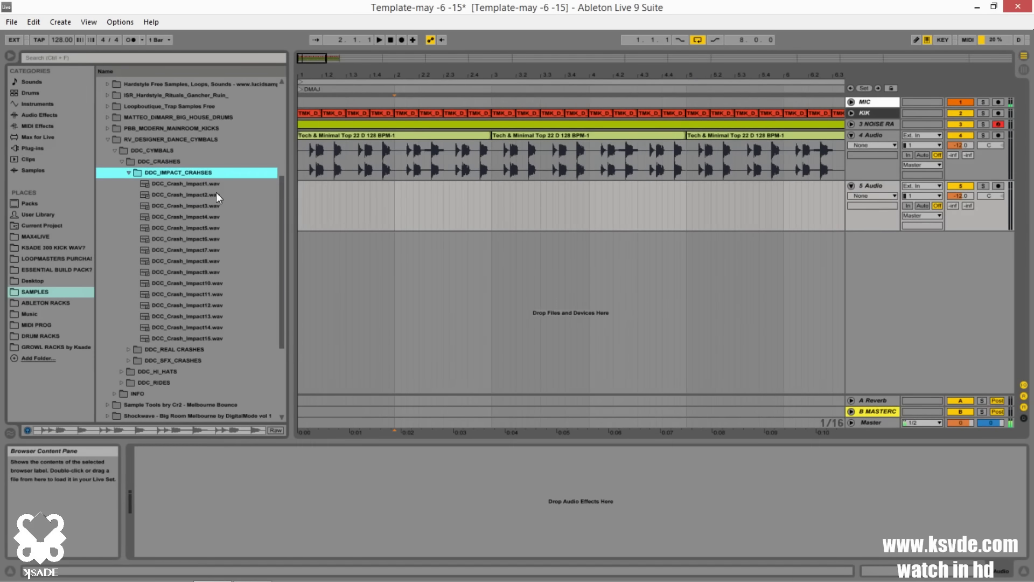
click(131, 175)
click(134, 219)
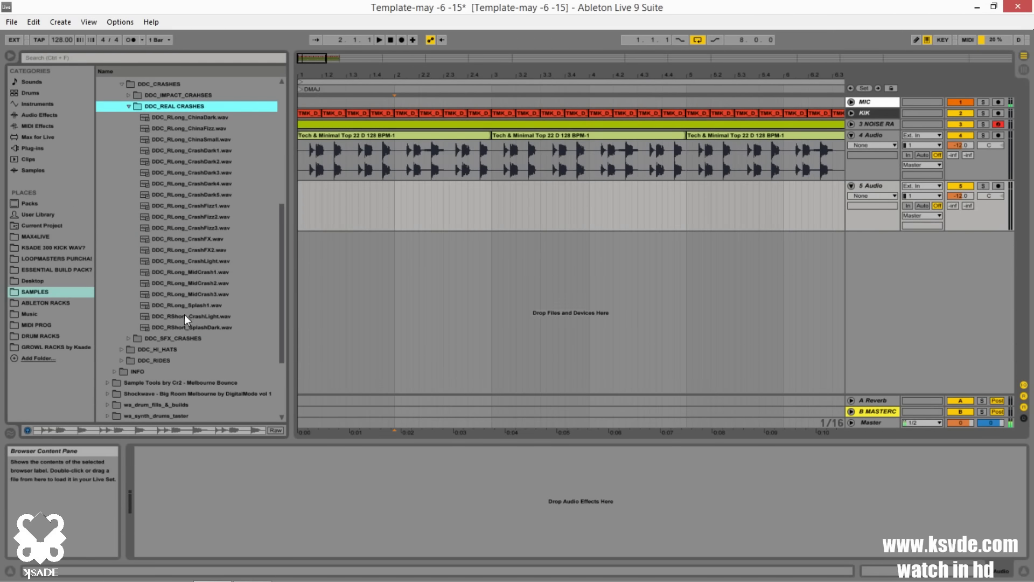
drag(189, 318, 299, 214)
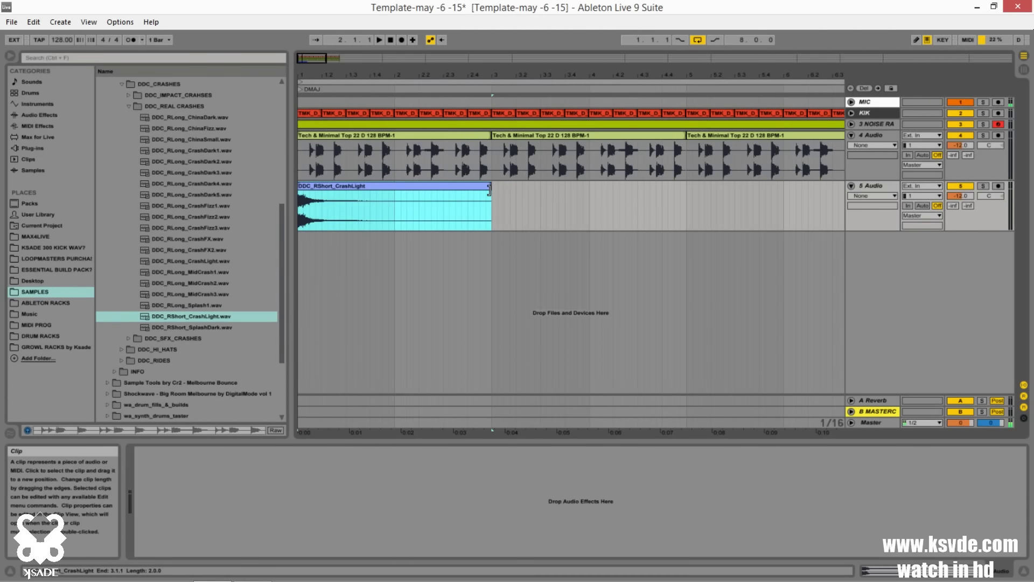
Step: Shorten the CrashLight clip so it ends at 1.2.2
drag(490, 203, 322, 203)
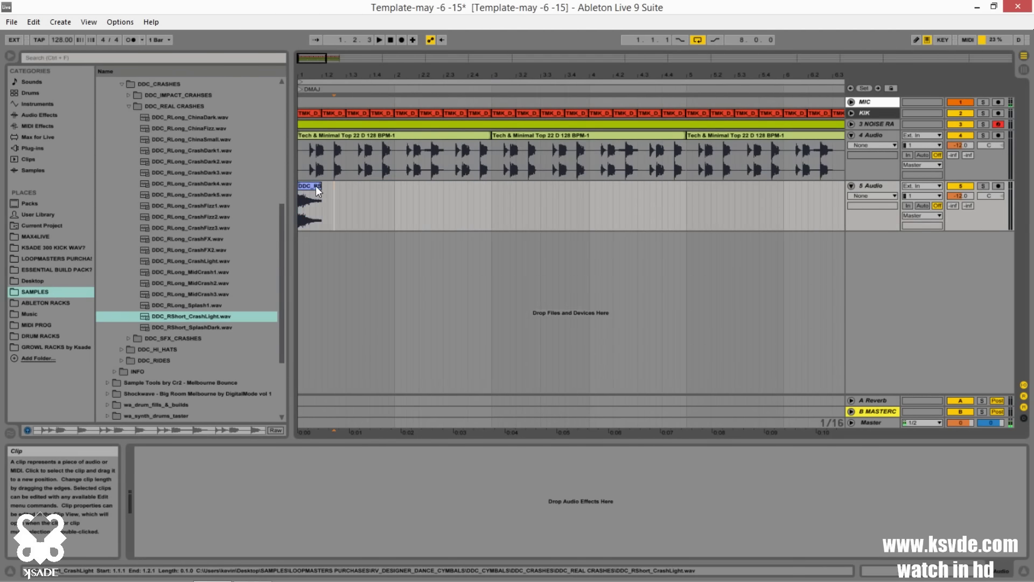
drag(311, 65, 314, 167)
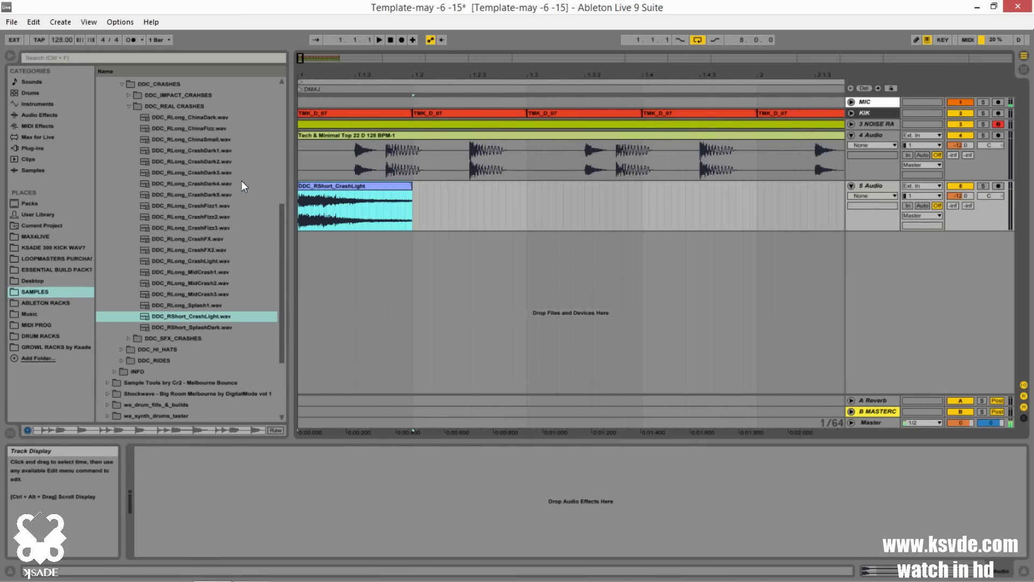
click(318, 189)
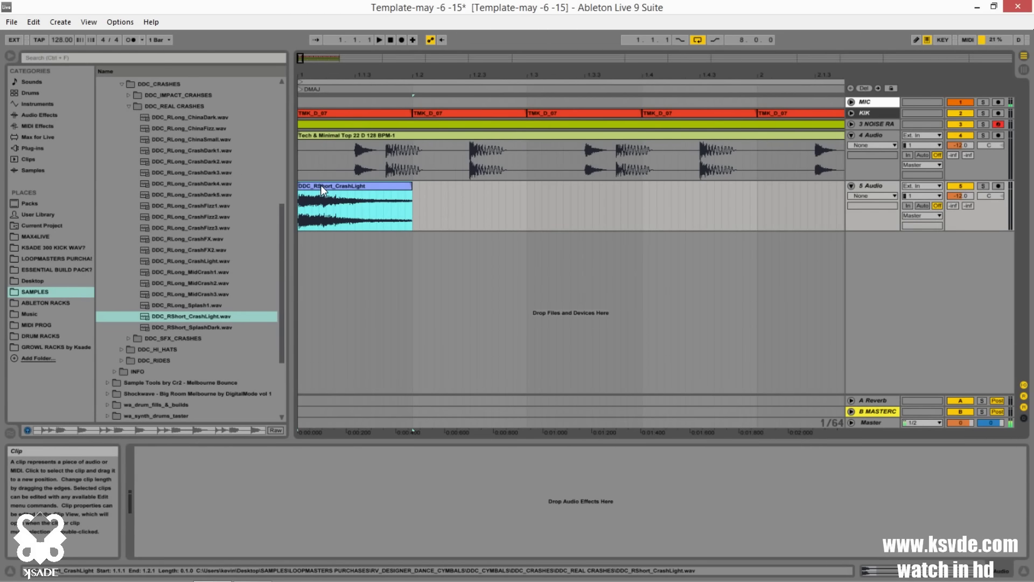
Step: Show the crash clip's fades and stretch a downward-bowed fade-out across the whole clip
click(405, 213)
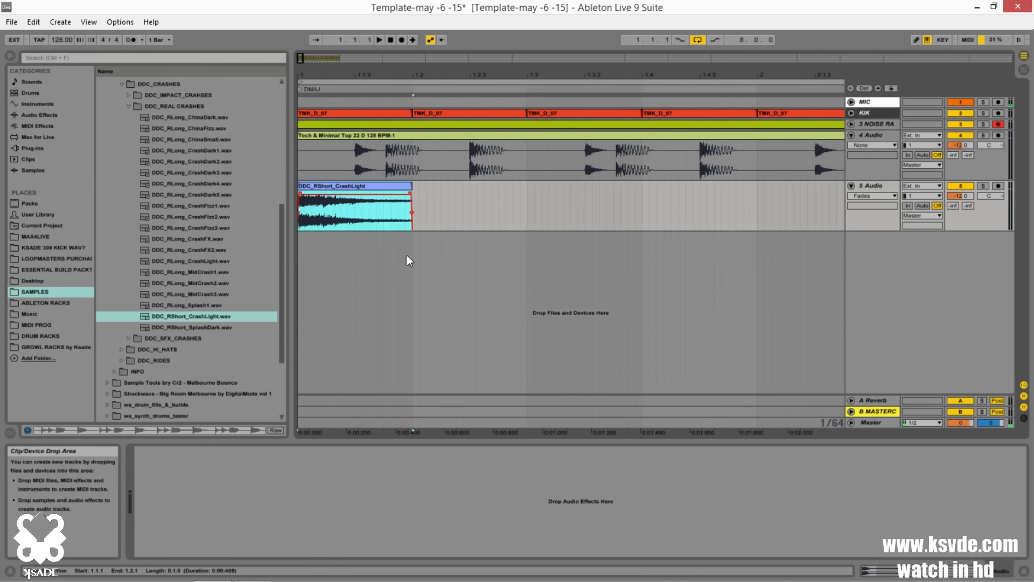
key(ctrl+alt+f)
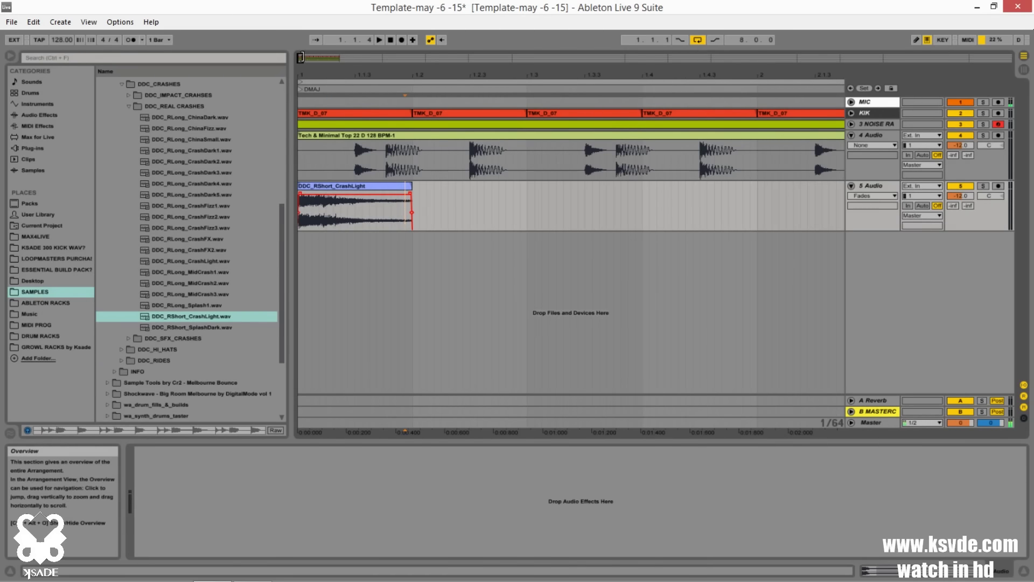
drag(301, 57, 386, 99)
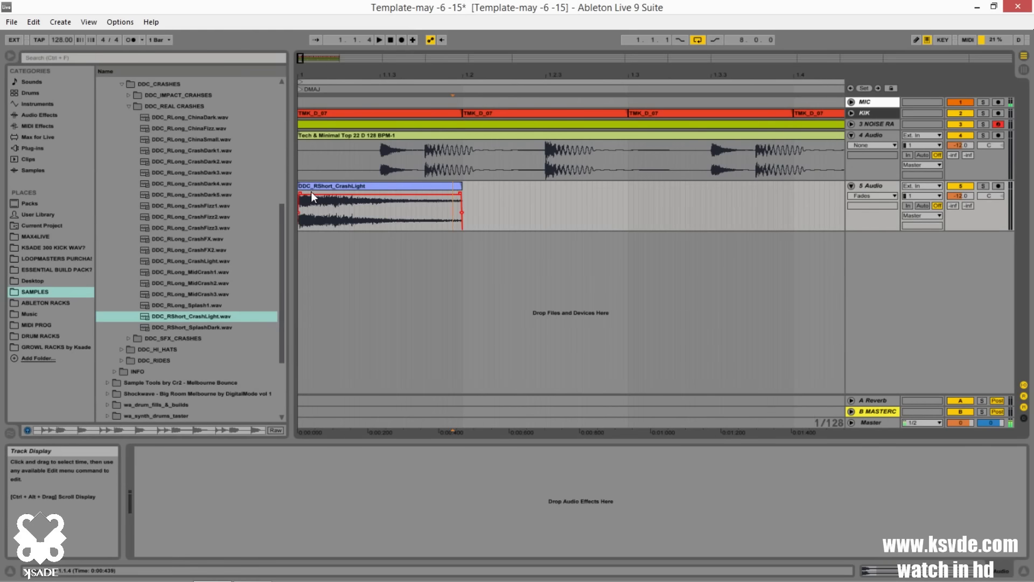
click(546, 224)
drag(461, 194, 296, 197)
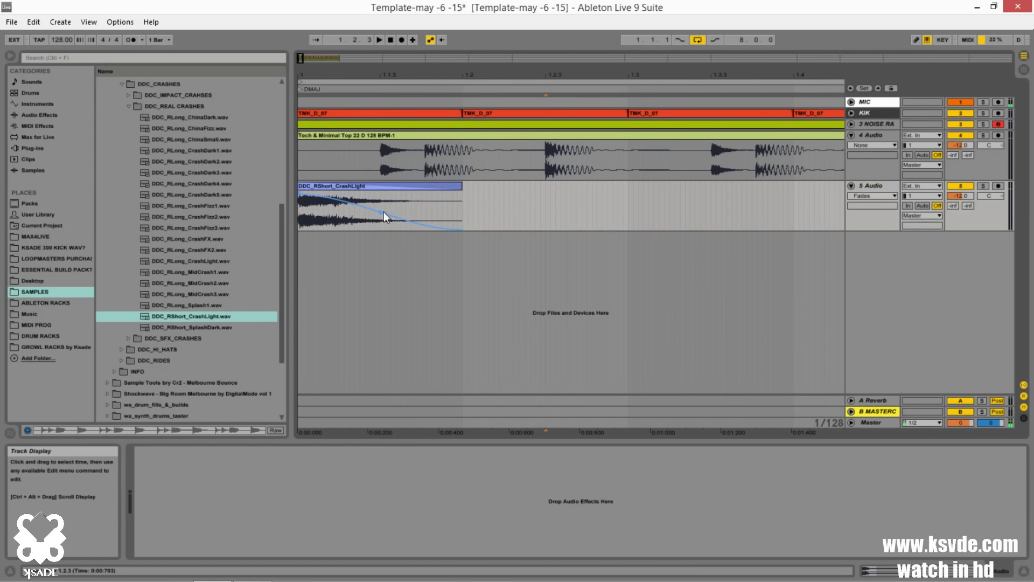
drag(380, 209, 361, 219)
click(406, 185)
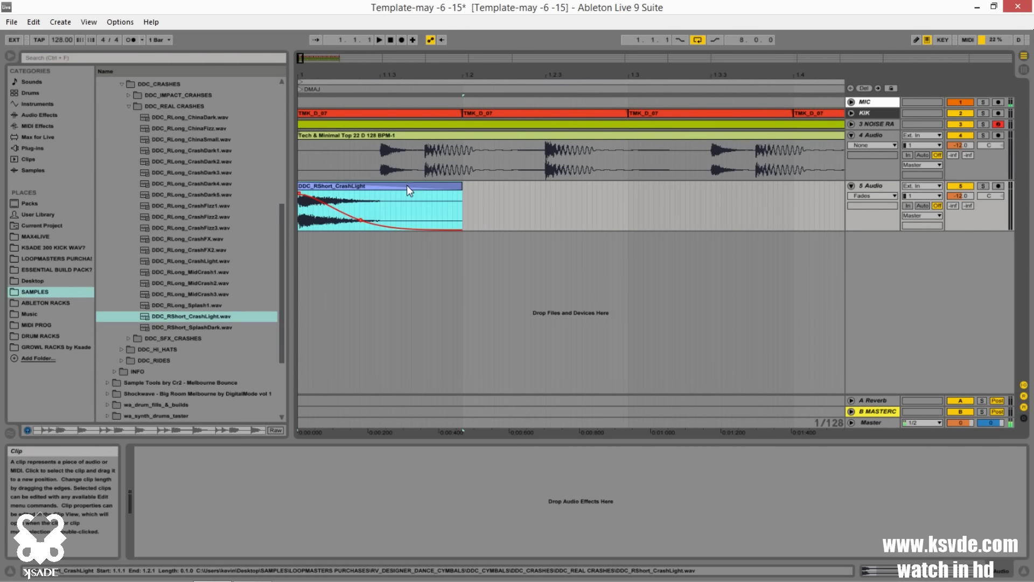
Step: Loop the crash clip's region and start playback to audition it
key(ctrl+l)
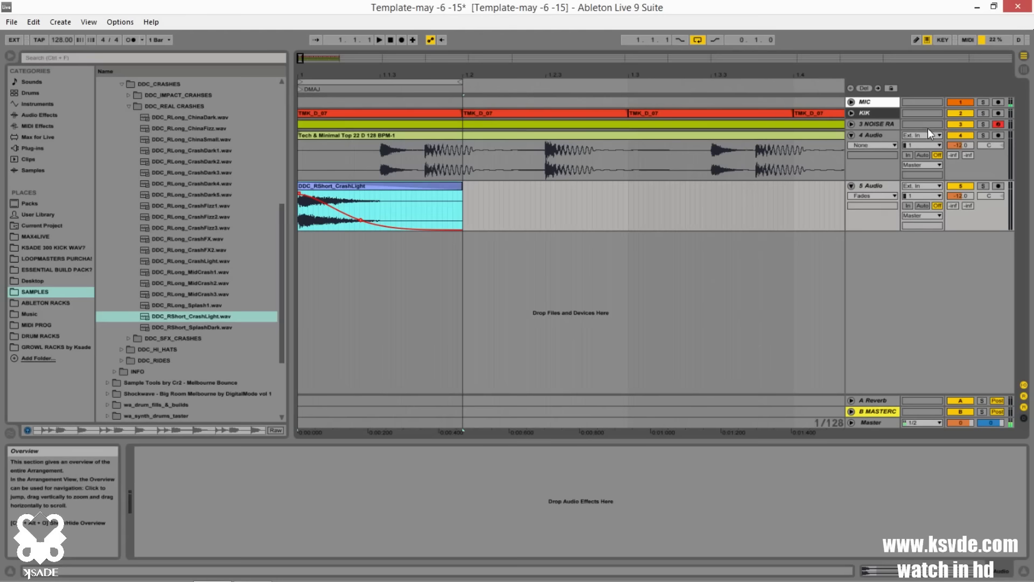
click(465, 127)
shift+click(473, 134)
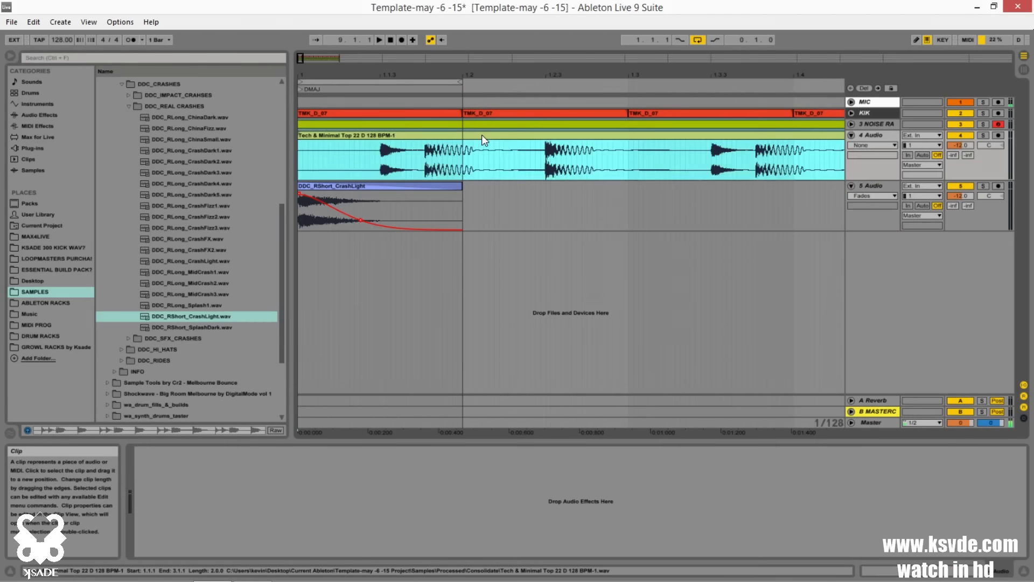
click(423, 187)
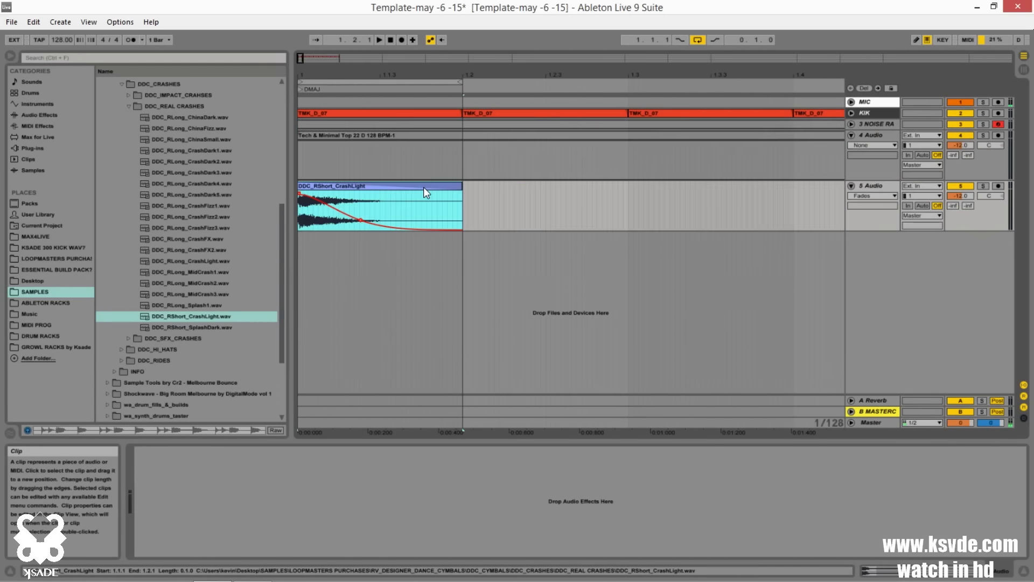
key(space)
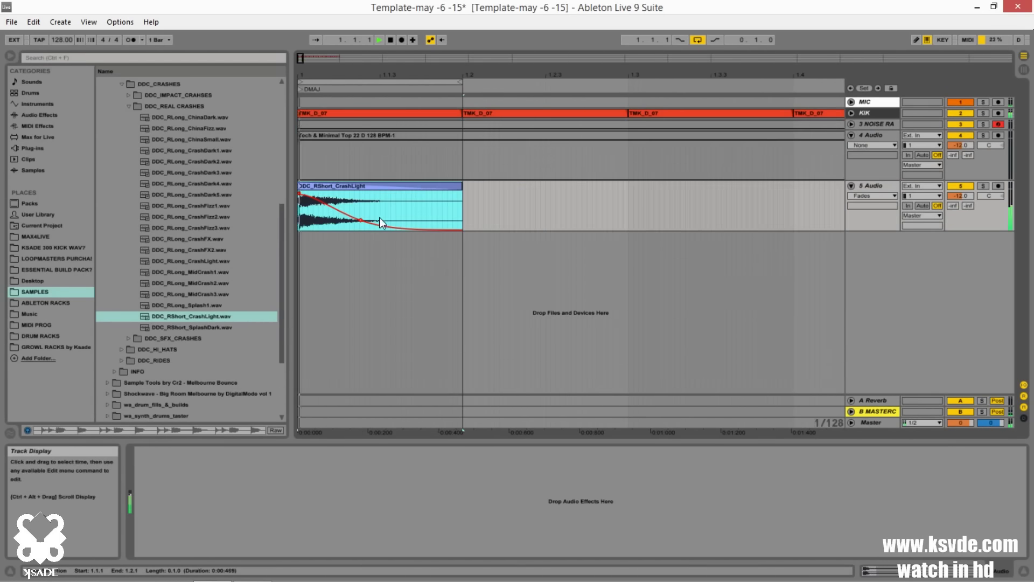
Step: Ease the fade-out curve to a gentler slope, then consolidate into DDC_RShort_CrashLight-1
mouse_move(359, 220)
mouse_down()
mouse_move(383, 209)
mouse_move(342, 224)
mouse_move(430, 222)
mouse_move(367, 237)
mouse_move(373, 203)
mouse_move(355, 237)
mouse_up()
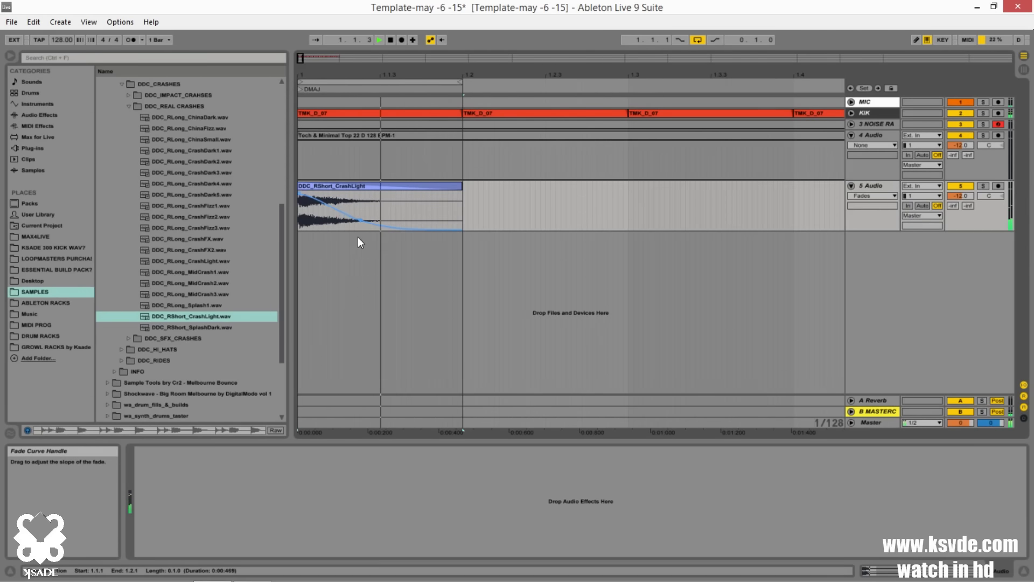
drag(358, 237, 358, 214)
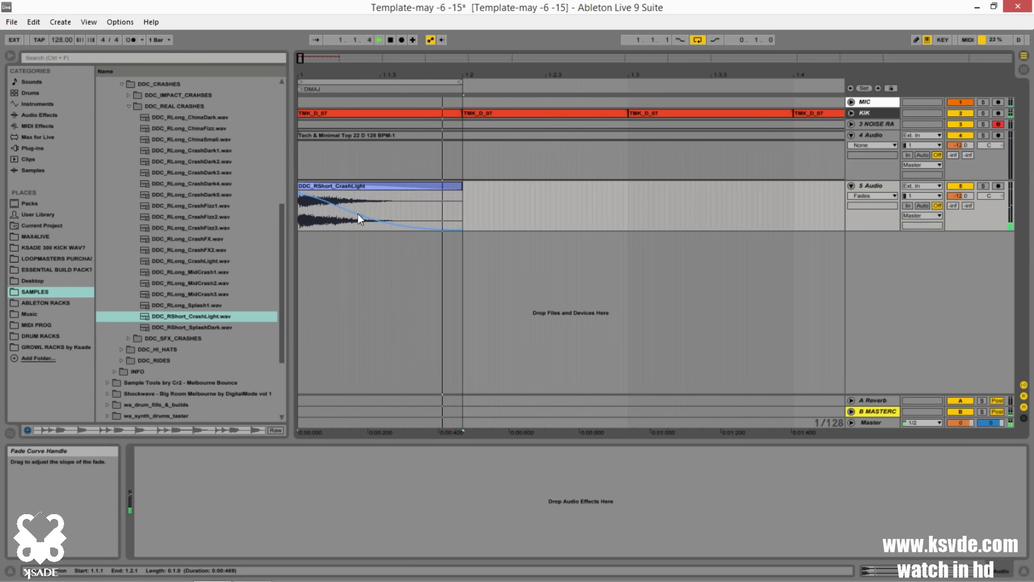
key(space)
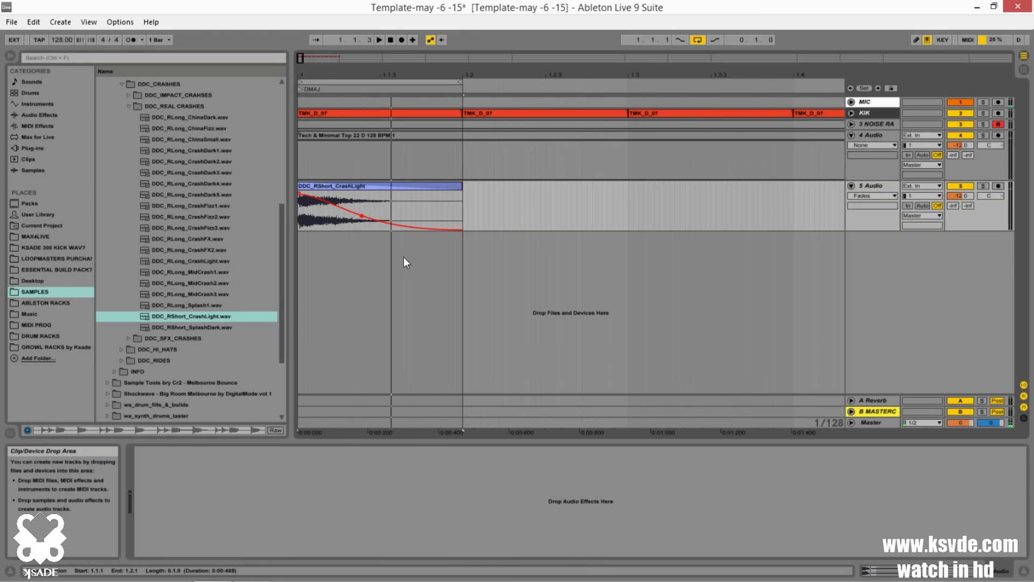
click(389, 188)
key(ctrl+j)
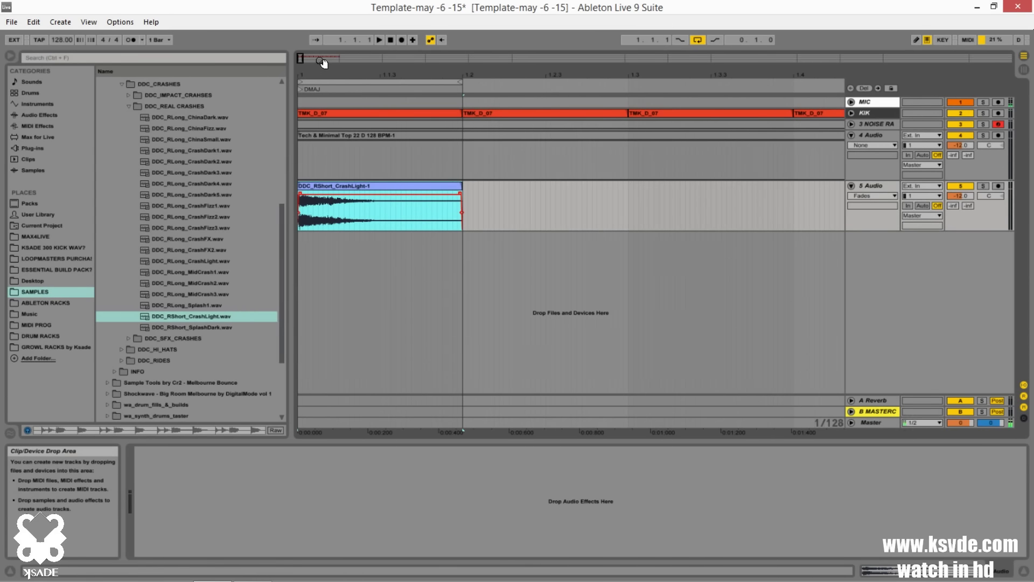
Step: Duplicate the consolidated crash clip repeatedly so it fills bars 1–9 on track 5
drag(323, 58, 399, 289)
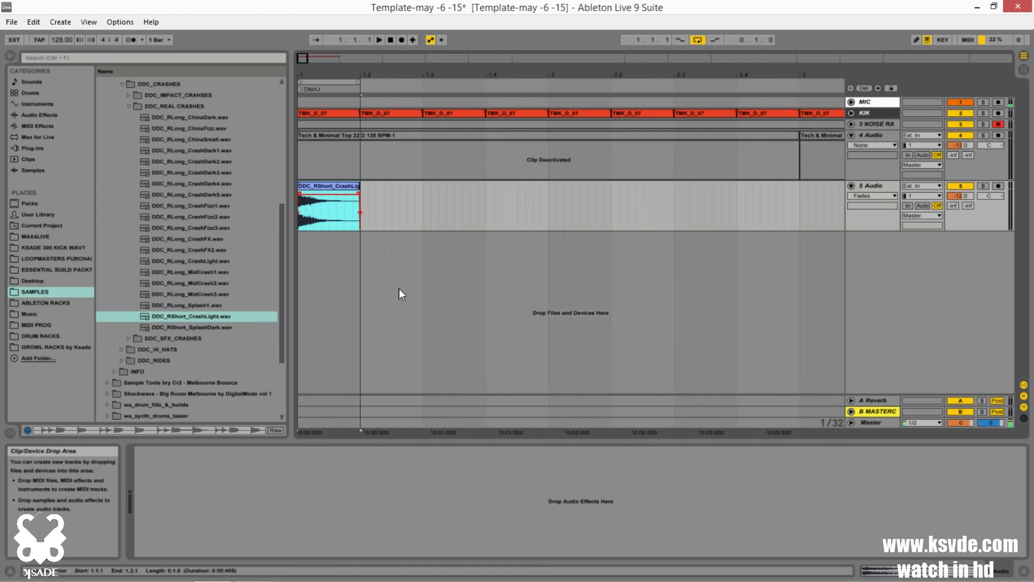
key(minus)
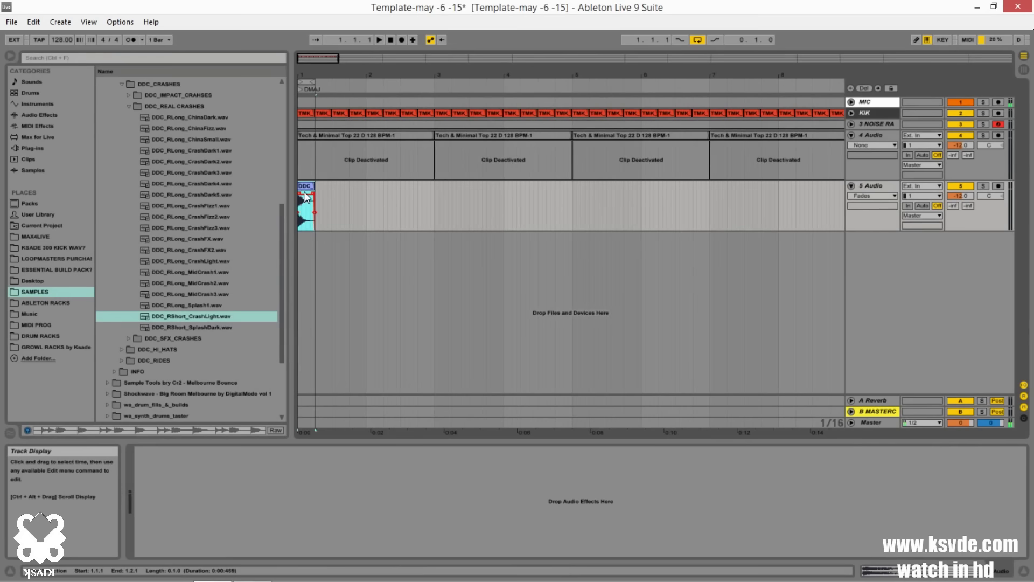
key(ctrl+d)
key(ctrl+d)
key(ctrl+d)
key(ctrl+d)
key(ctrl+d)
key(ctrl+d)
key(ctrl+d)
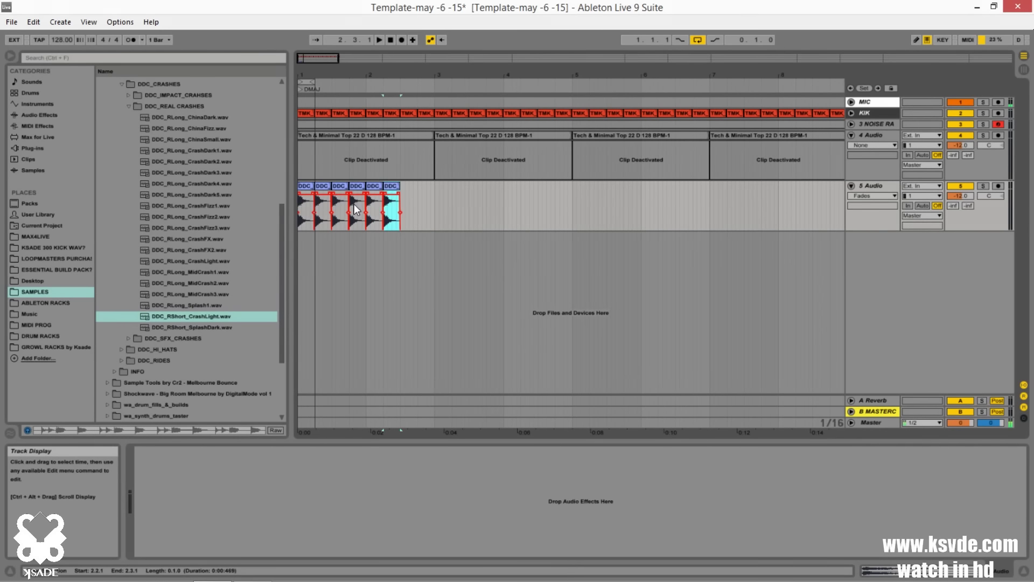
shift+click(438, 199)
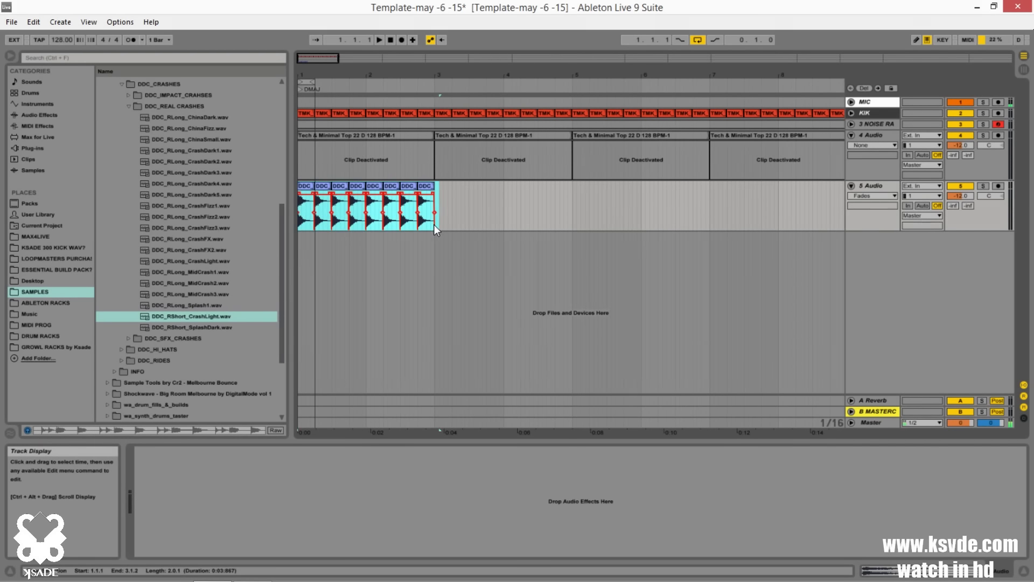
key(ctrl+d)
key(ctrl+d)
key(ctrl+d)
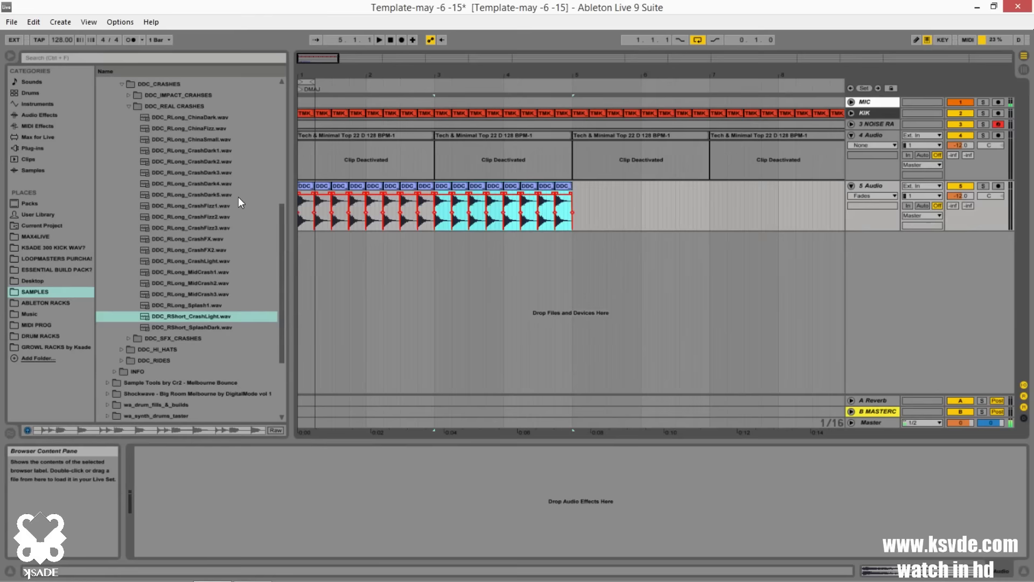
key(minus)
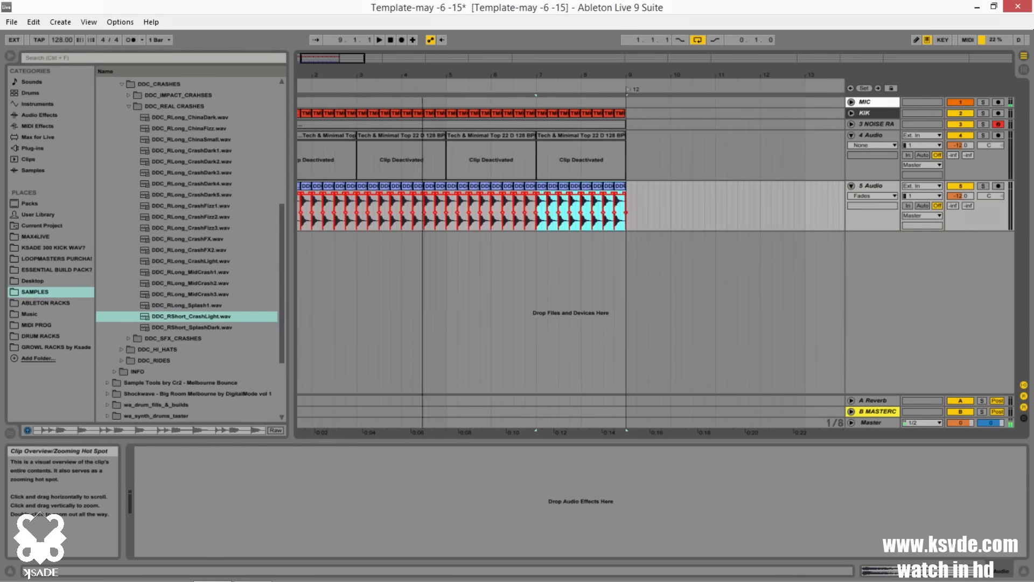
Step: Fold track 5 and duplicate it as a new 6 Audio track
click(749, 204)
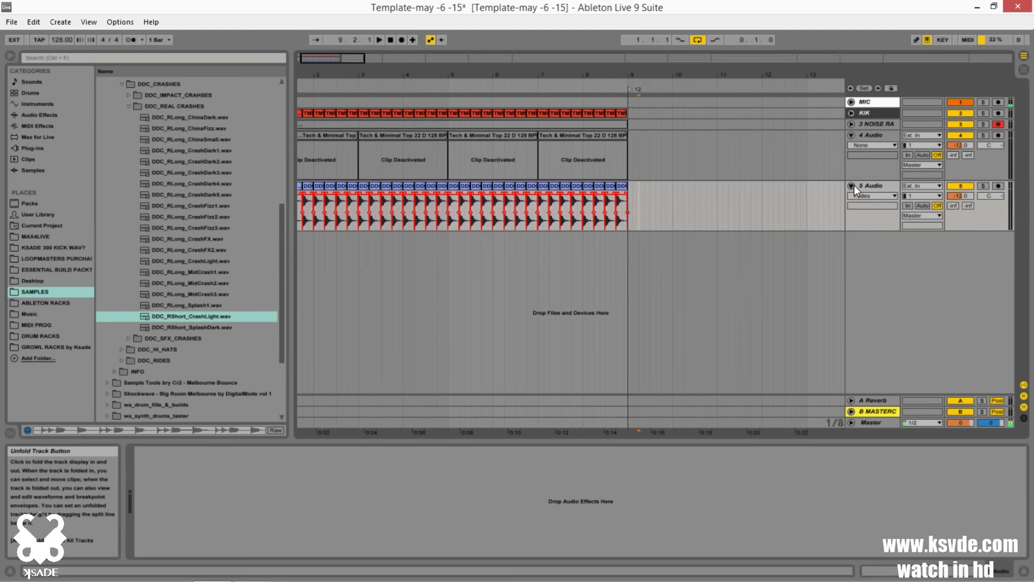
click(852, 185)
key(ctrl+d)
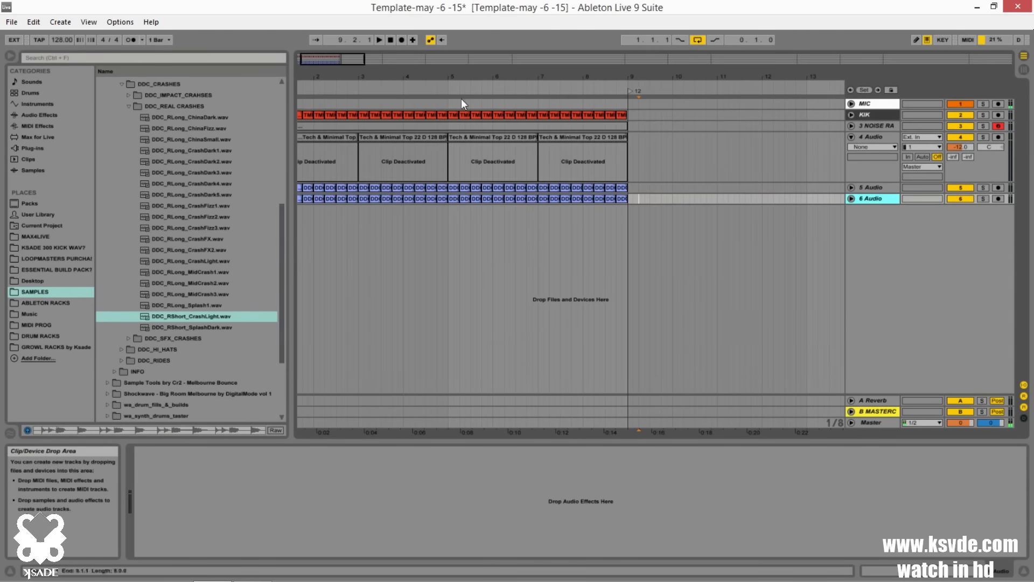
drag(332, 66, 332, 92)
key(minus)
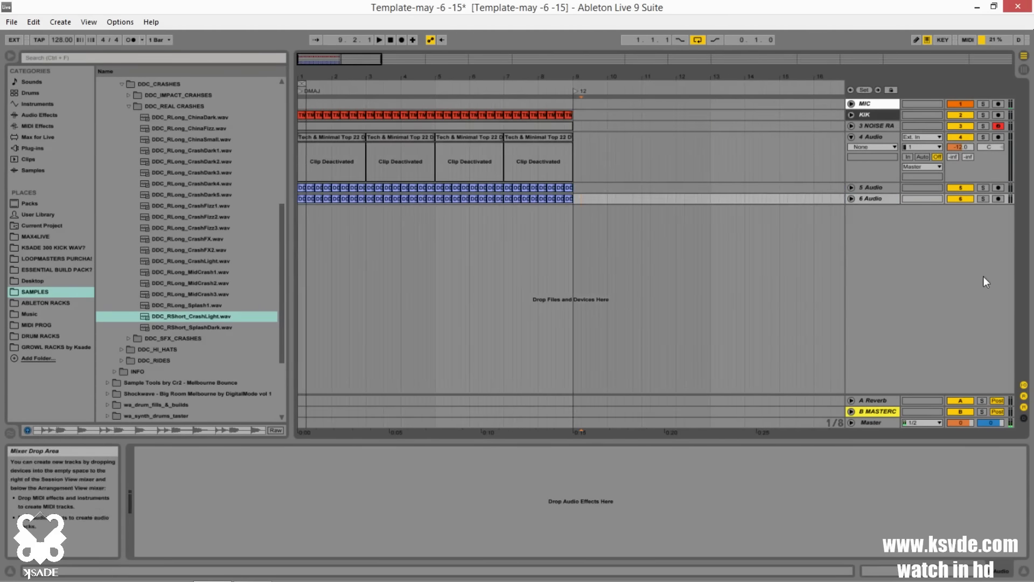
click(863, 200)
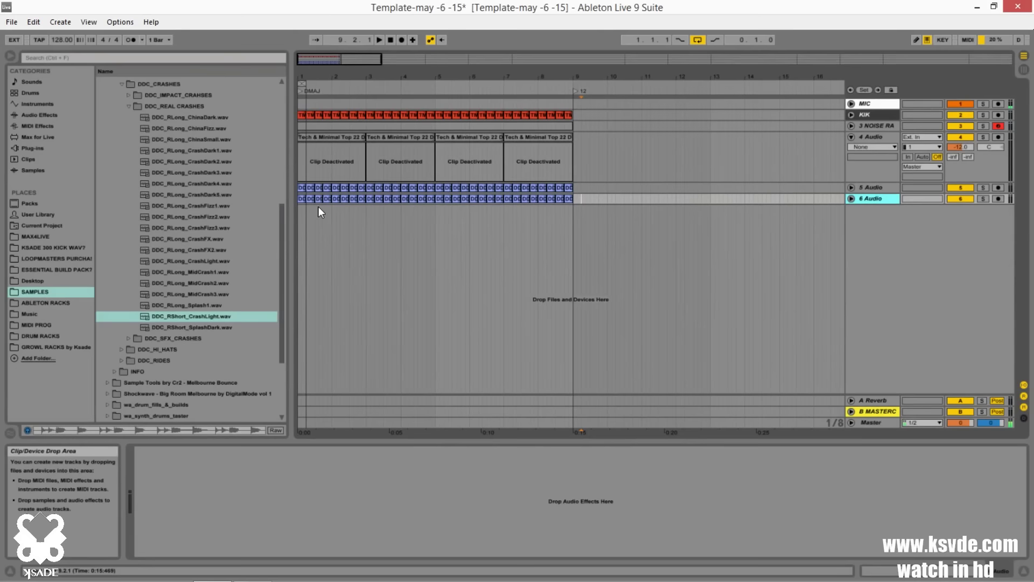
click(300, 200)
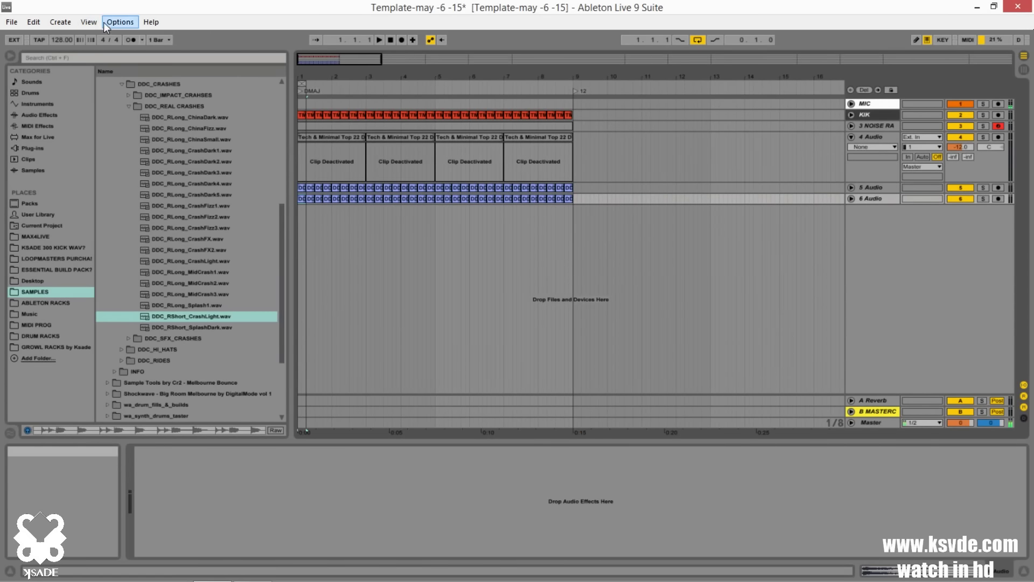
Step: Show the File Manager's list of all samples referenced by the set
click(89, 22)
click(129, 97)
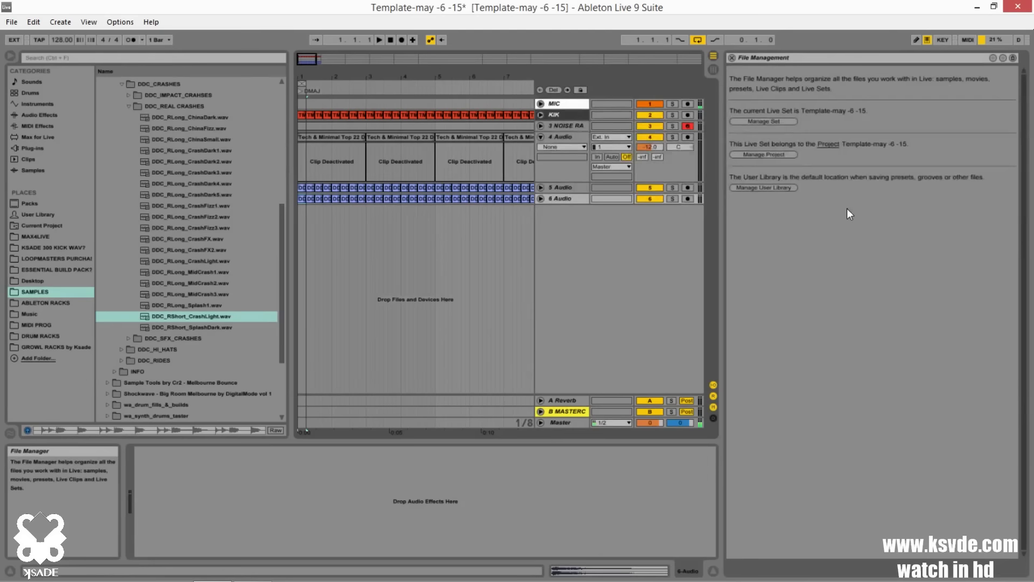
click(765, 121)
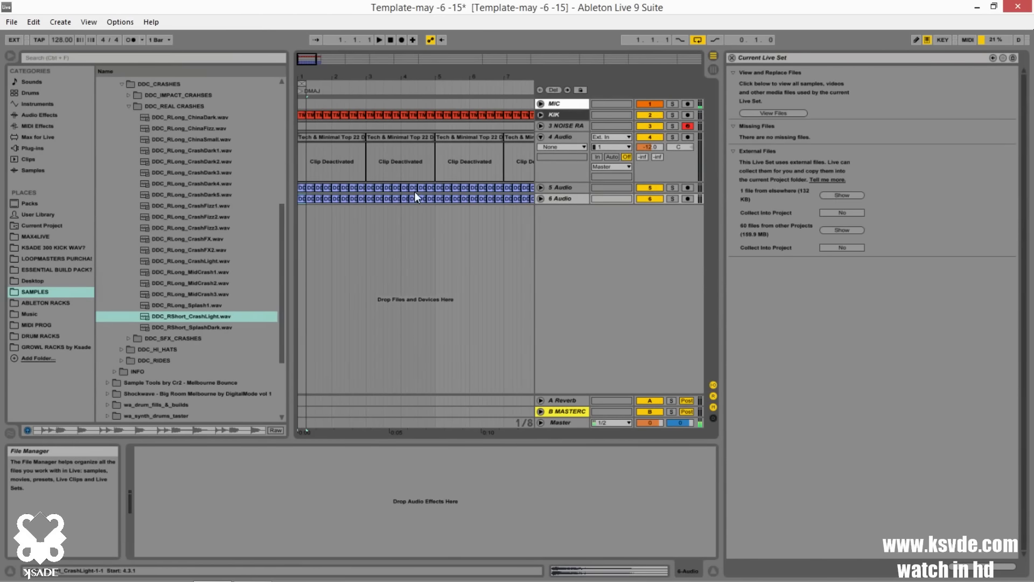
click(754, 113)
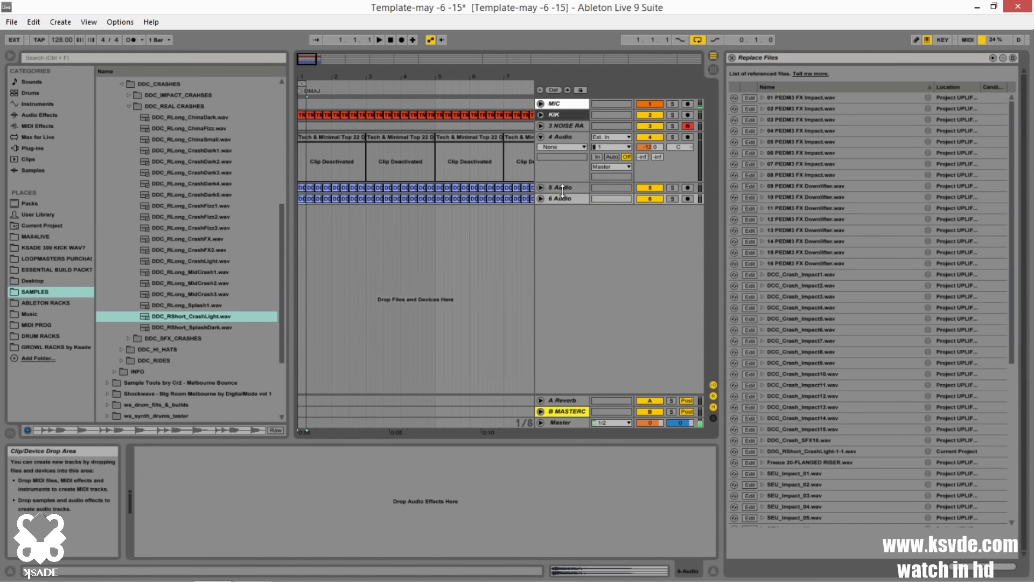
Step: Select the crash clips on 5 Audio across bars 1–9 and consolidate them
key(minus)
click(407, 187)
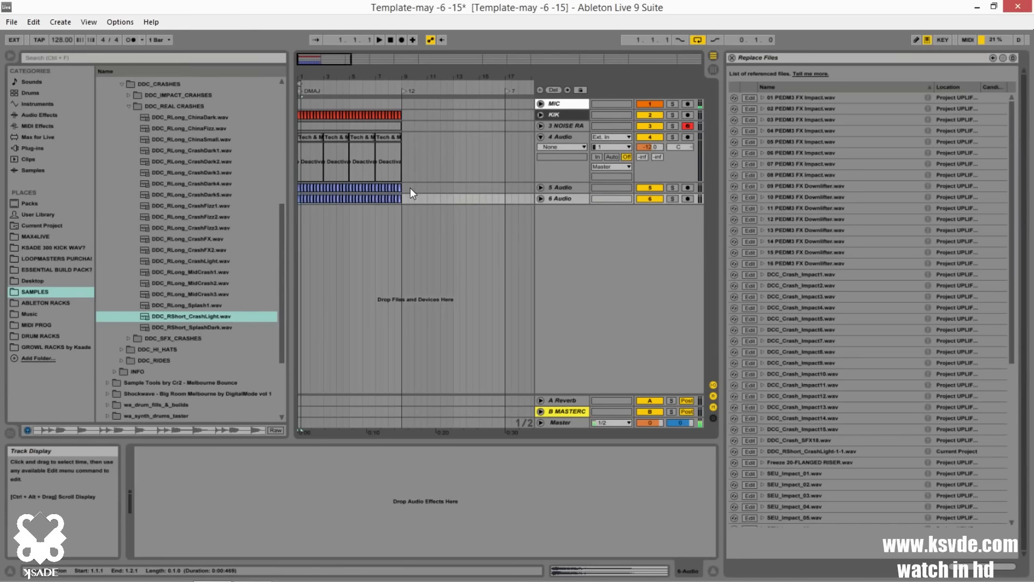
key(plus)
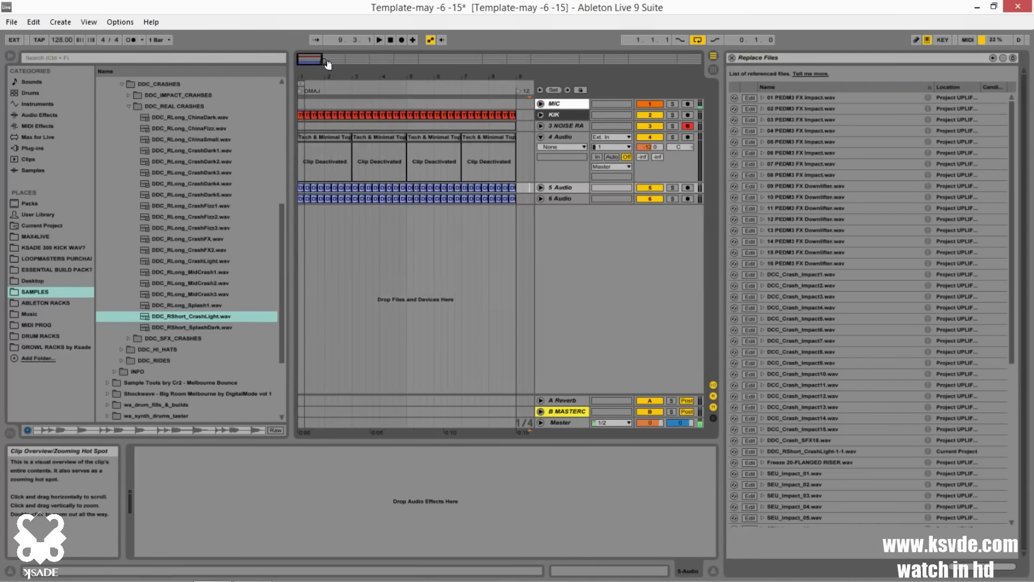
click(513, 186)
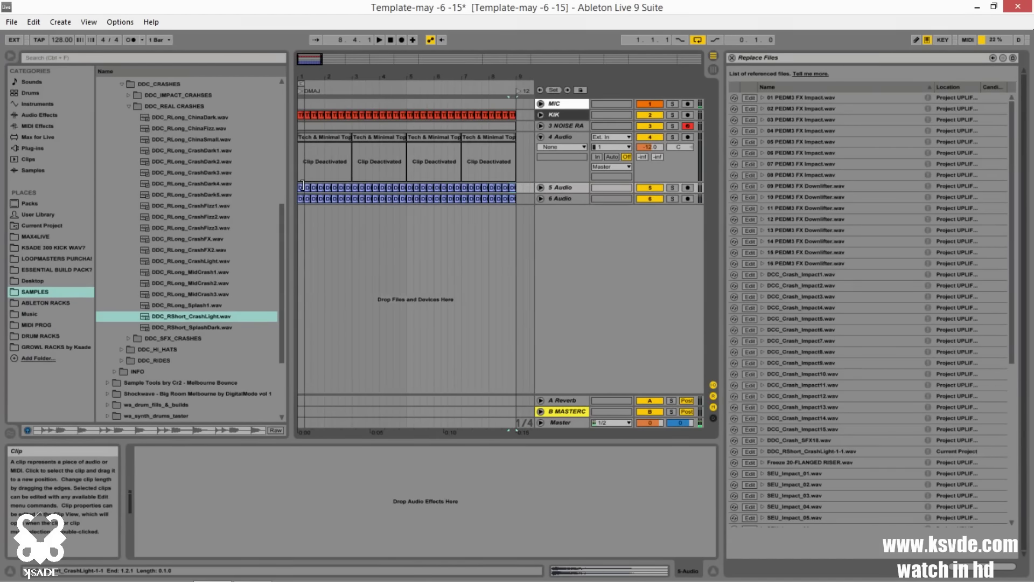
key(ctrl+j)
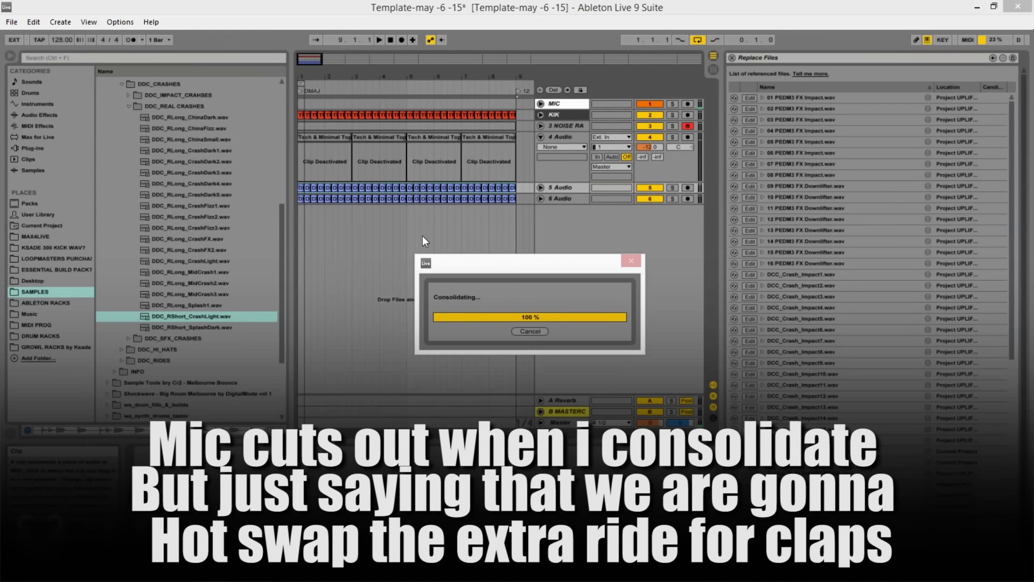
Step: Rename the consolidated crash clip 'sdhasjdhasd' and consolidate it into sdhasjdhasd.wav
click(351, 188)
key(ctrl+r)
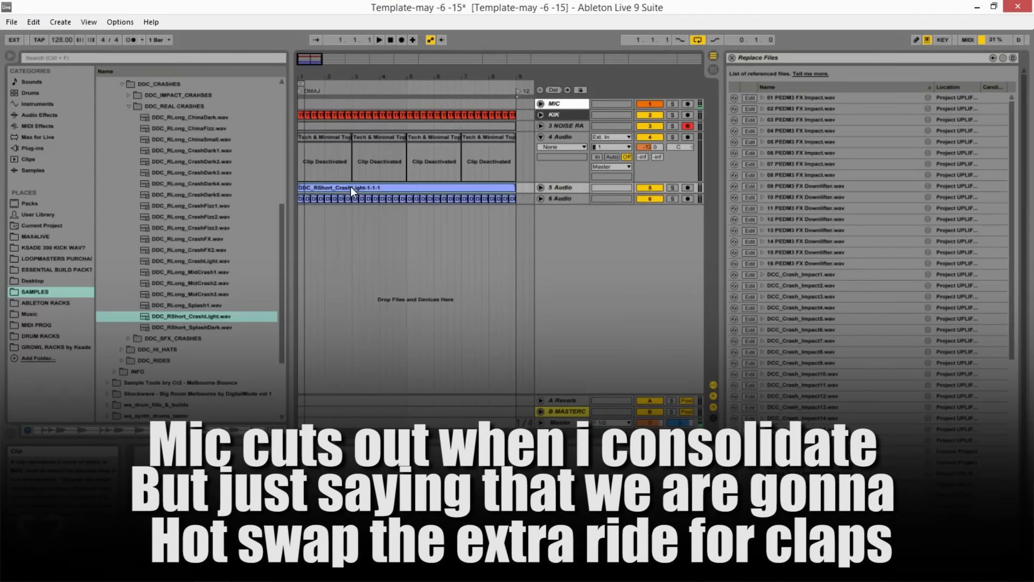
text(sdhasjdhasd)
key(Return)
key(ctrl+j)
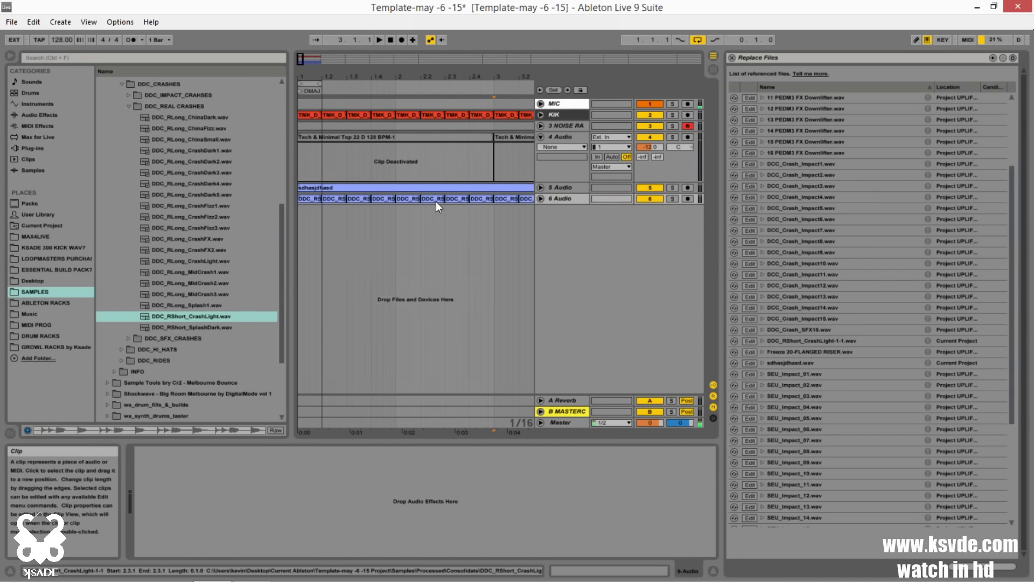
mouse_move(302, 66)
mouse_down()
mouse_move(301, 92)
mouse_move(310, 73)
mouse_move(310, 84)
mouse_up()
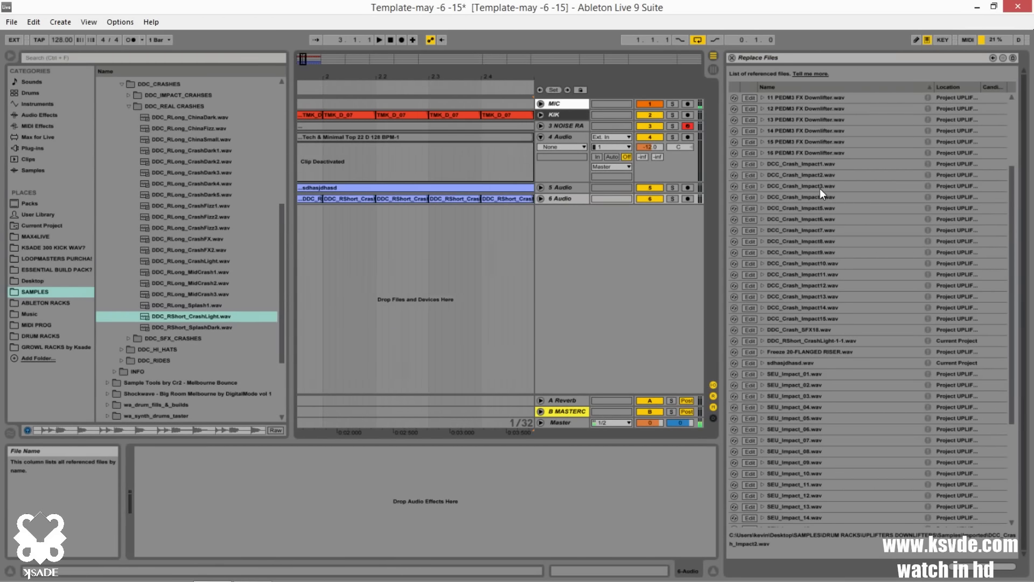
scroll(830, 323, down, 5)
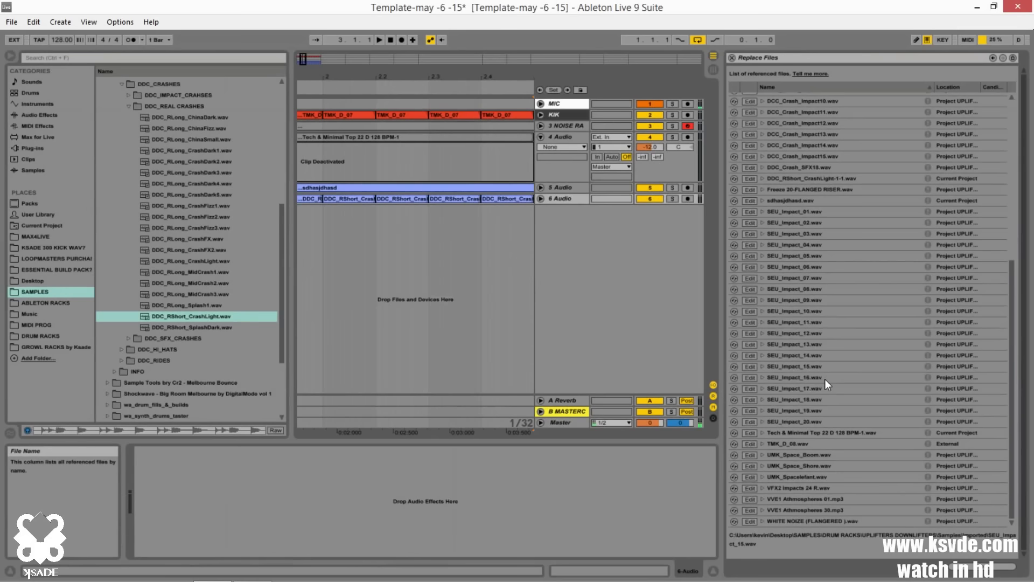
scroll(826, 379, up, 5)
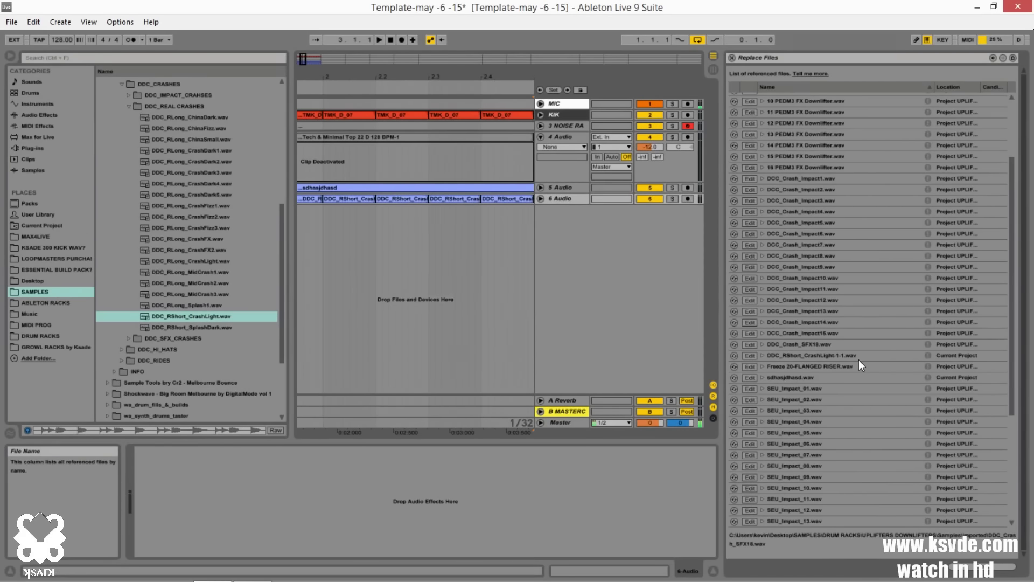
Step: Hot-swap DDC_RShort_CrashLight-1-1.wav for 04 PEDM3 Clap.wav from the Drum Hits Claps folder
click(734, 355)
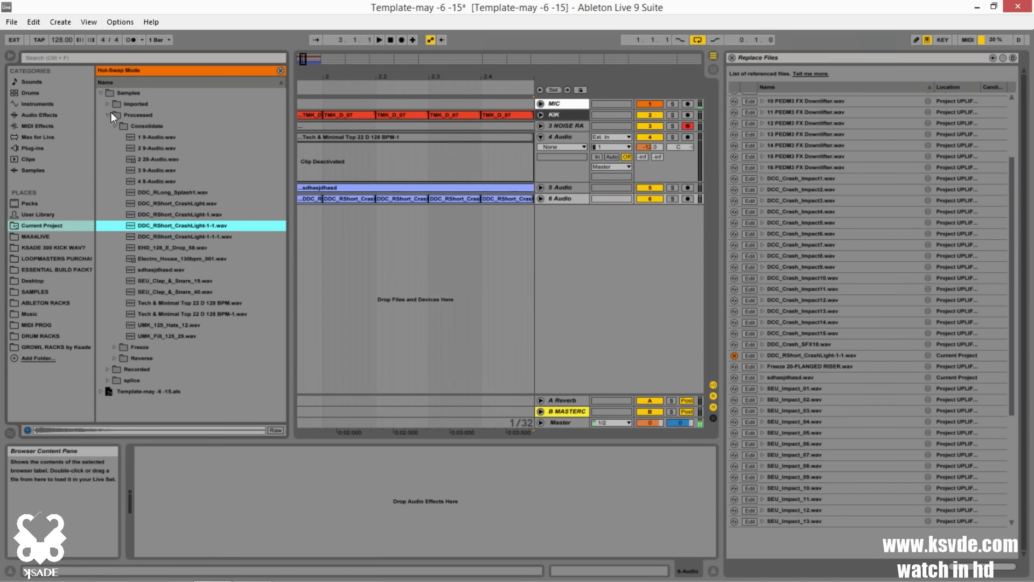
click(39, 292)
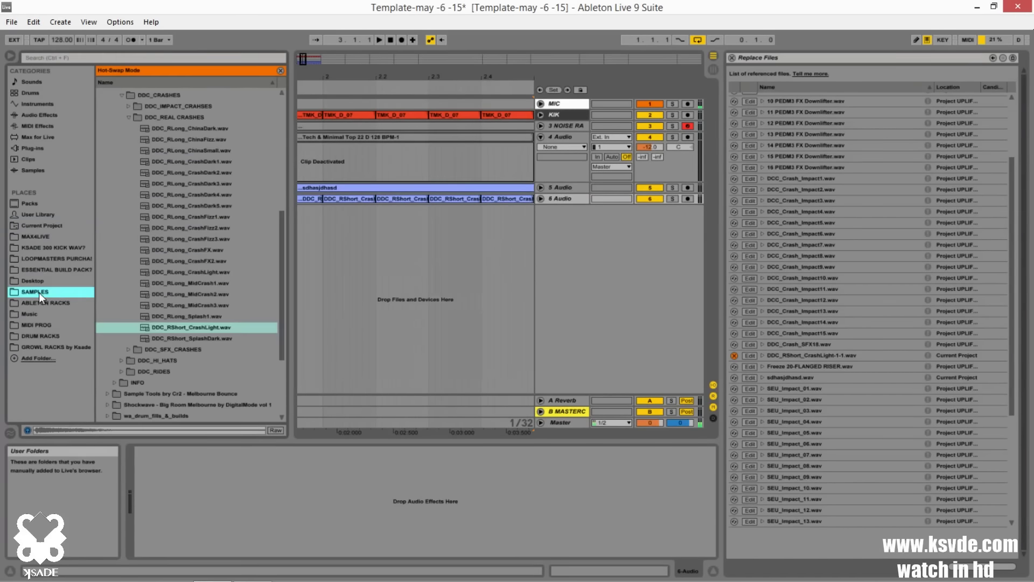
click(114, 215)
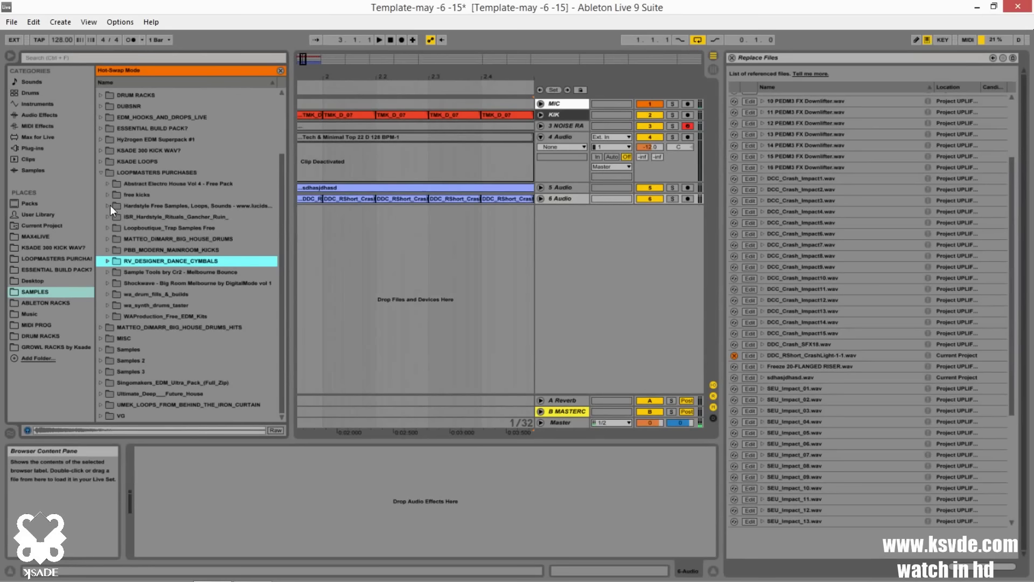
click(102, 170)
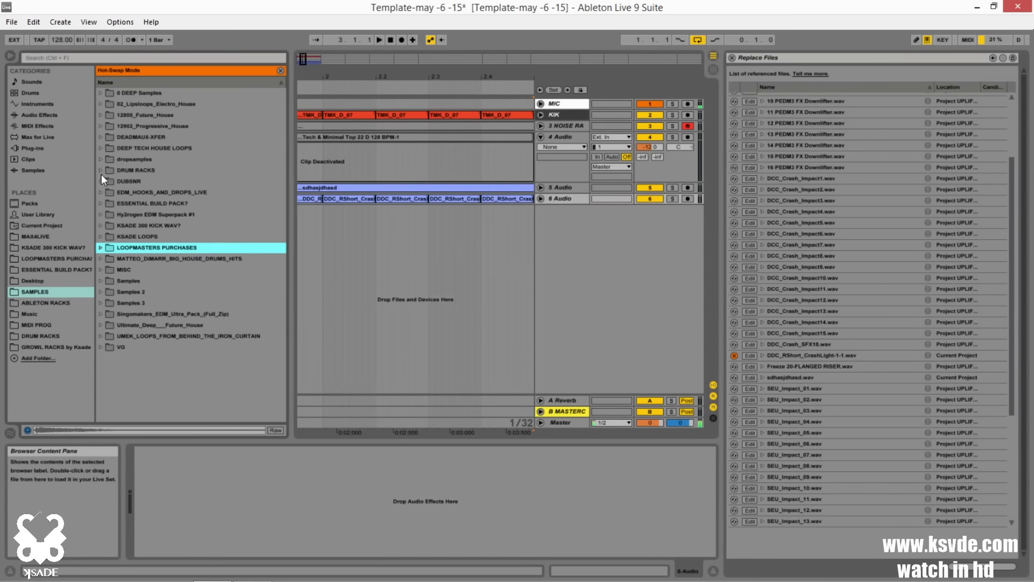
click(101, 127)
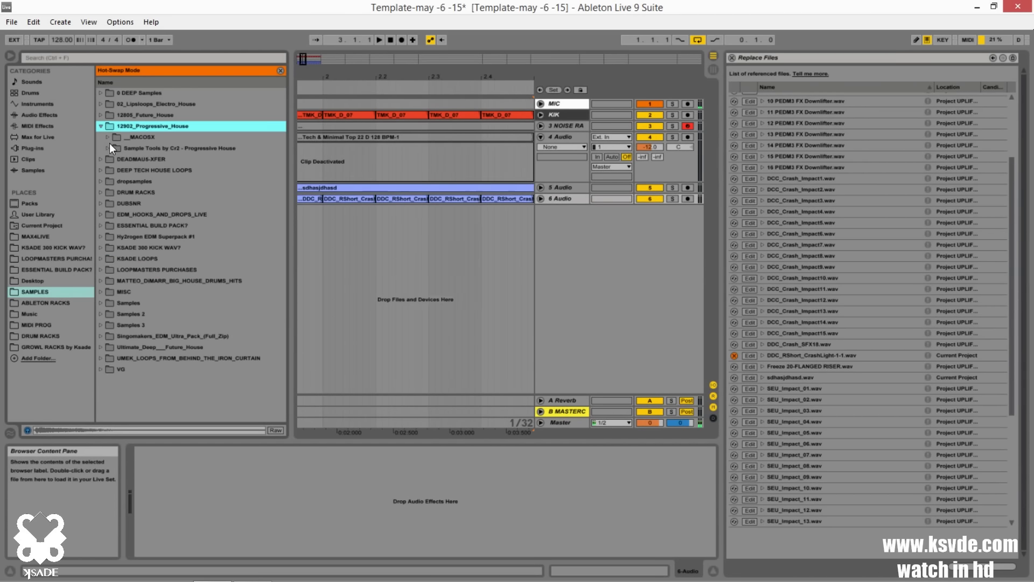
click(109, 146)
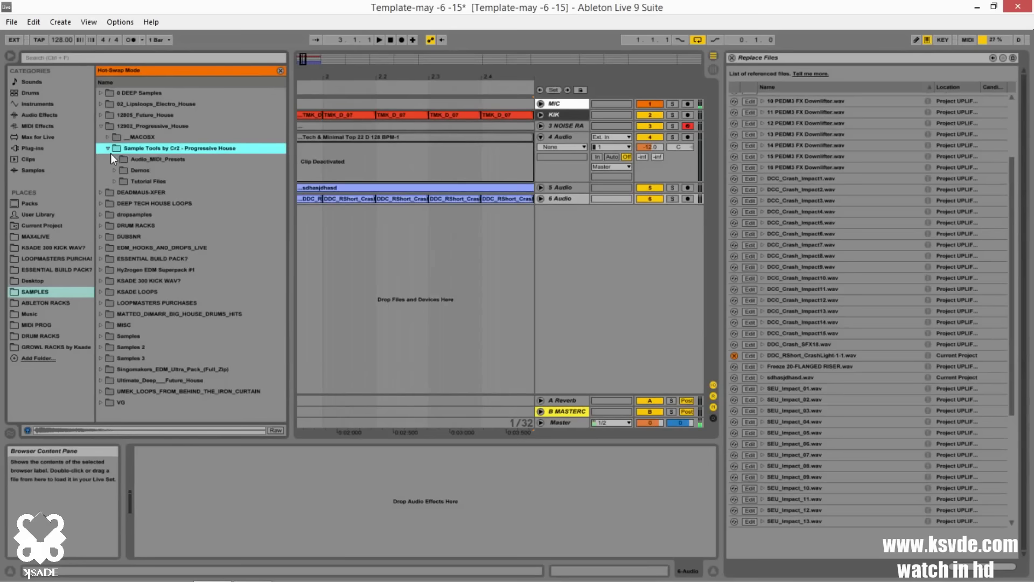
click(114, 158)
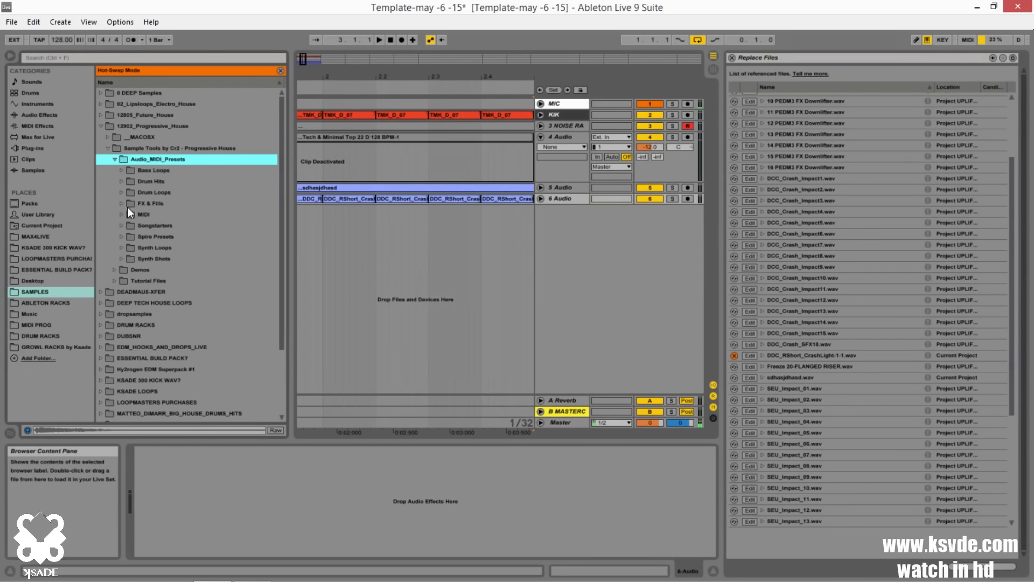
click(123, 179)
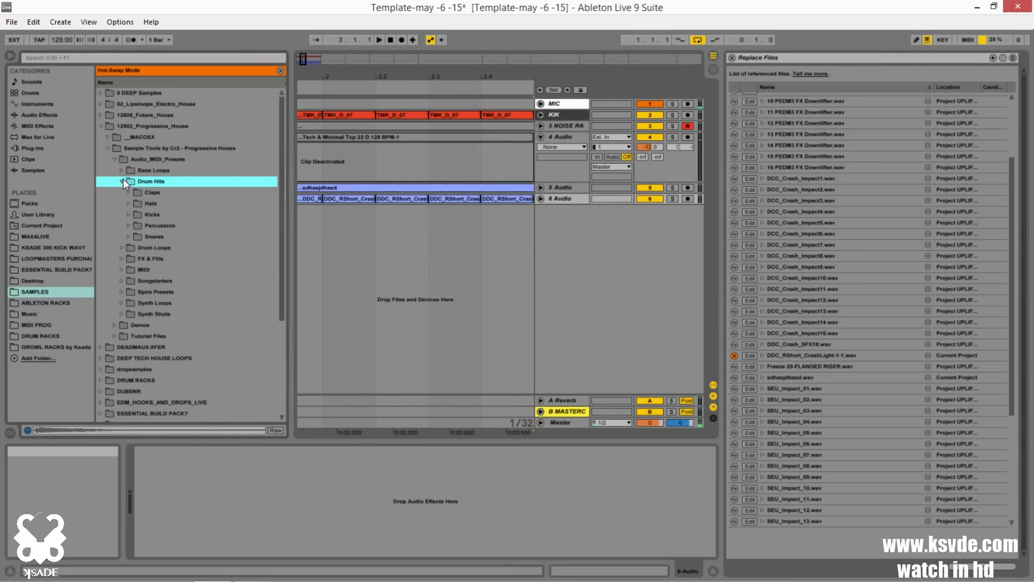
click(129, 181)
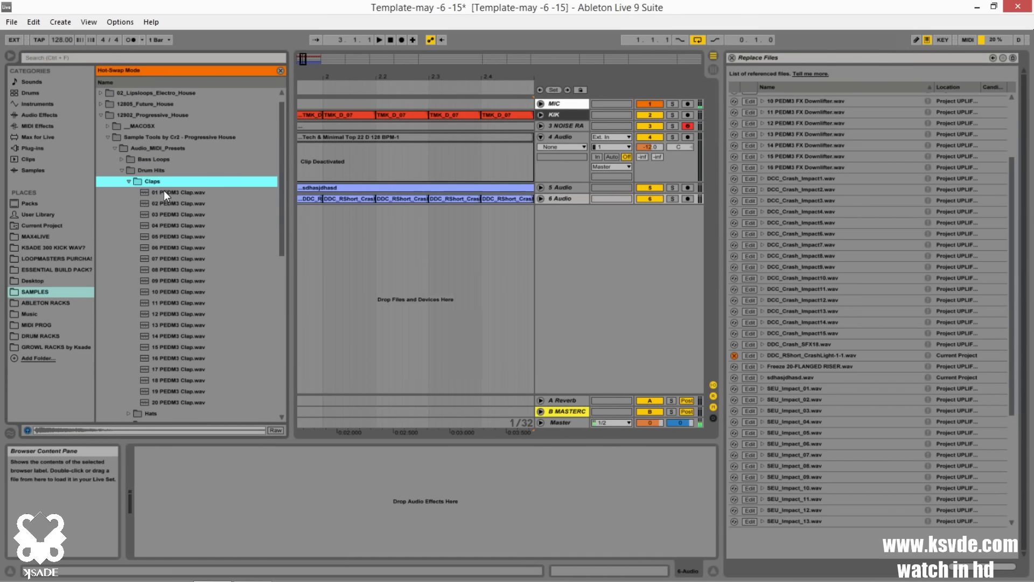
key(Down)
key(Down)
key(Down)
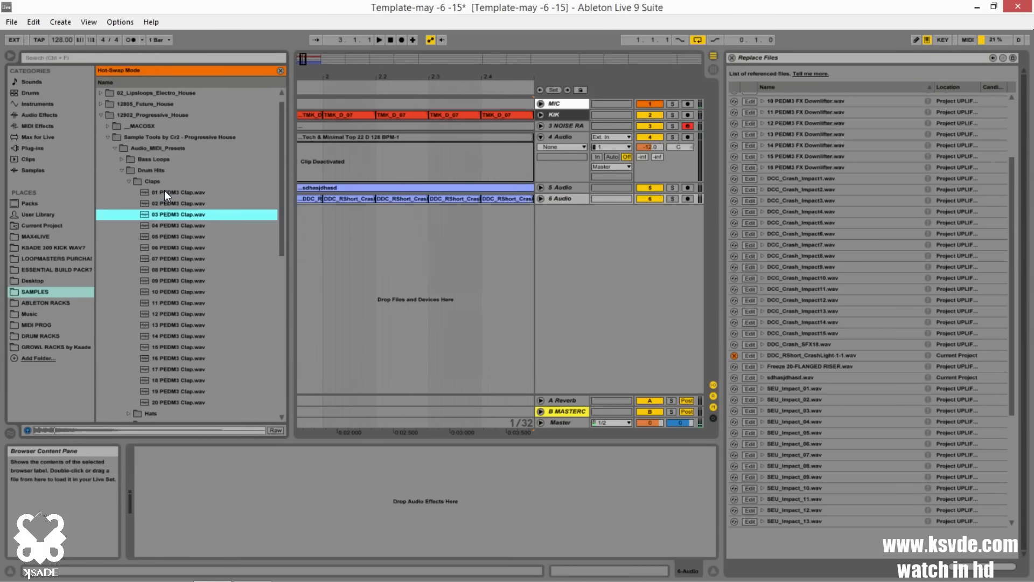
key(Down)
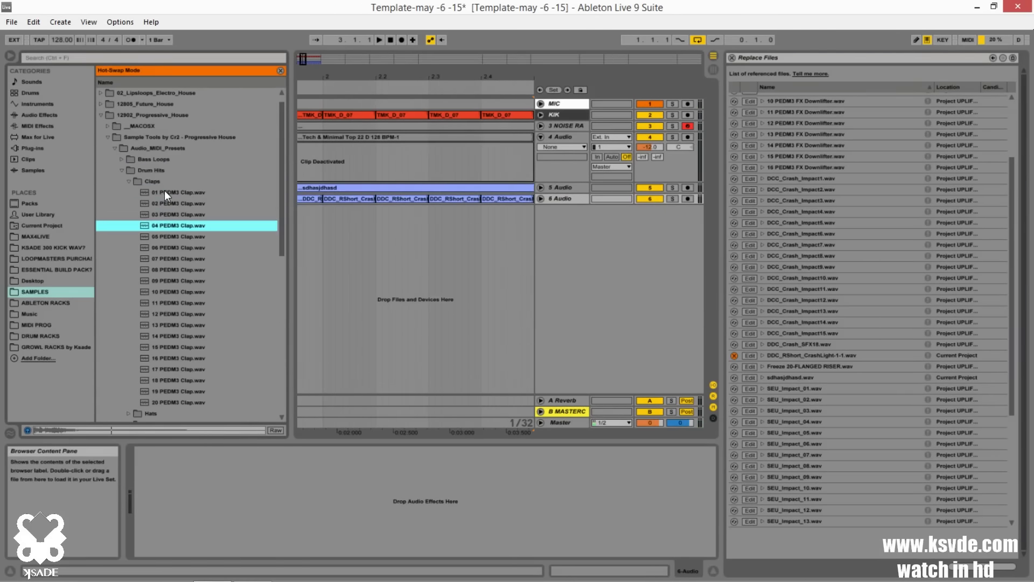
double_click(183, 227)
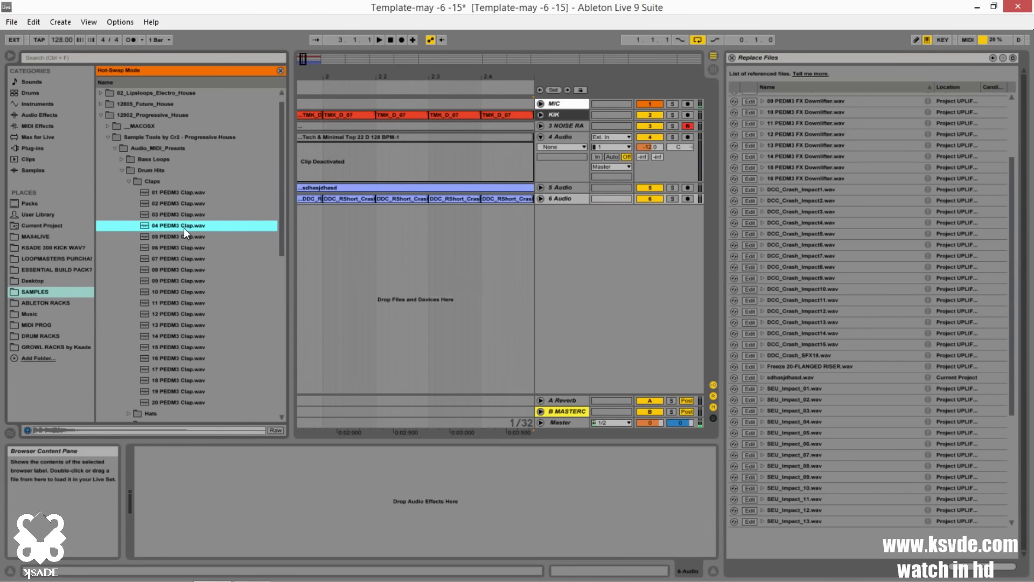
Step: Play the arrangement from bar 1 to audition the new clap on 6 Audio
key(minus)
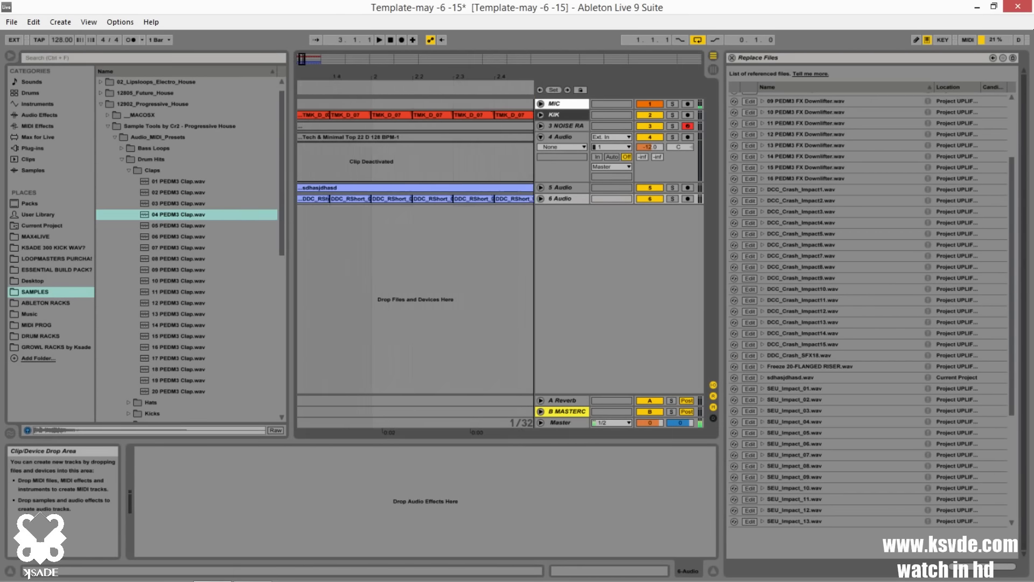
key(minus)
click(307, 198)
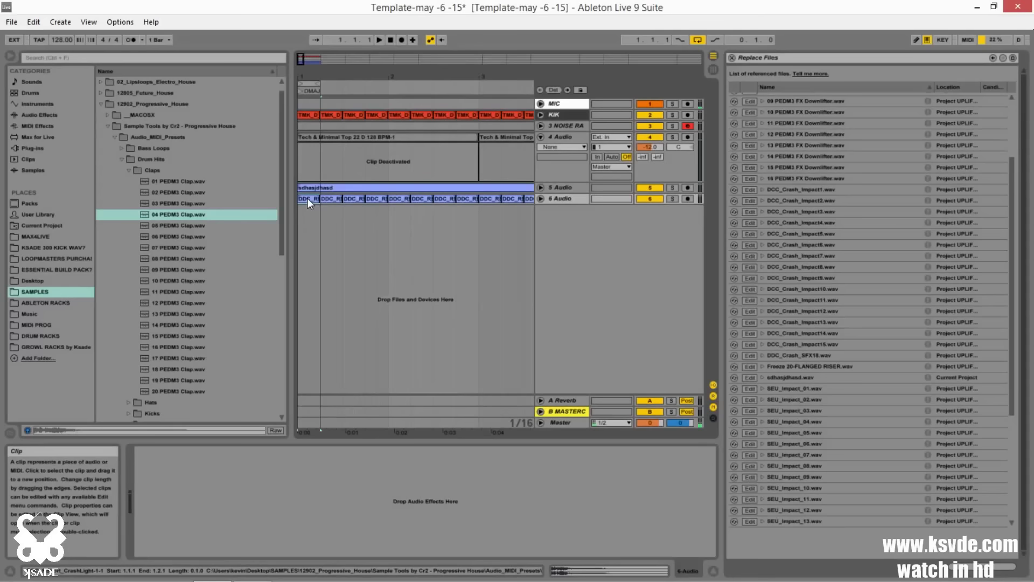
key(space)
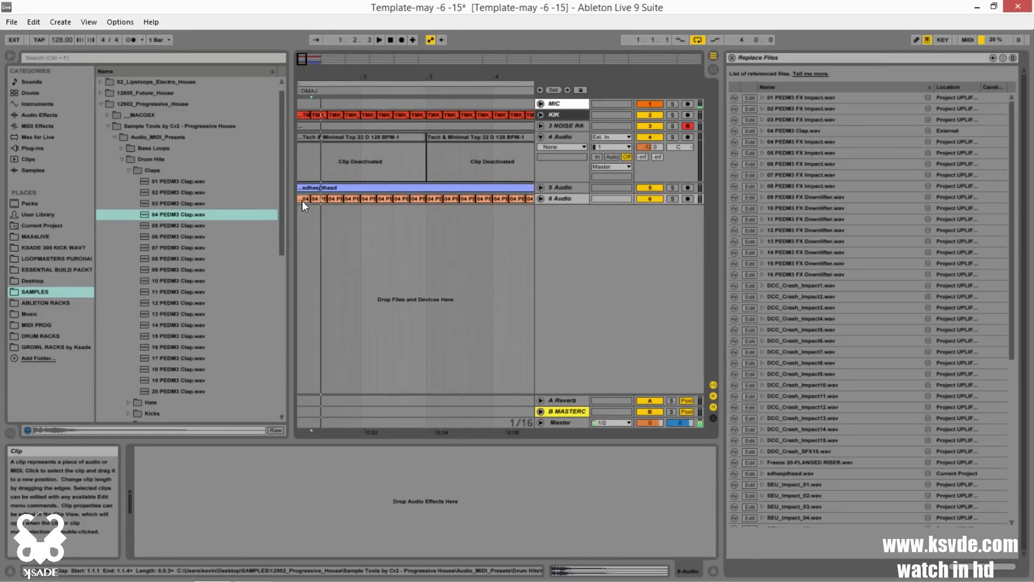
click(302, 200)
key(space)
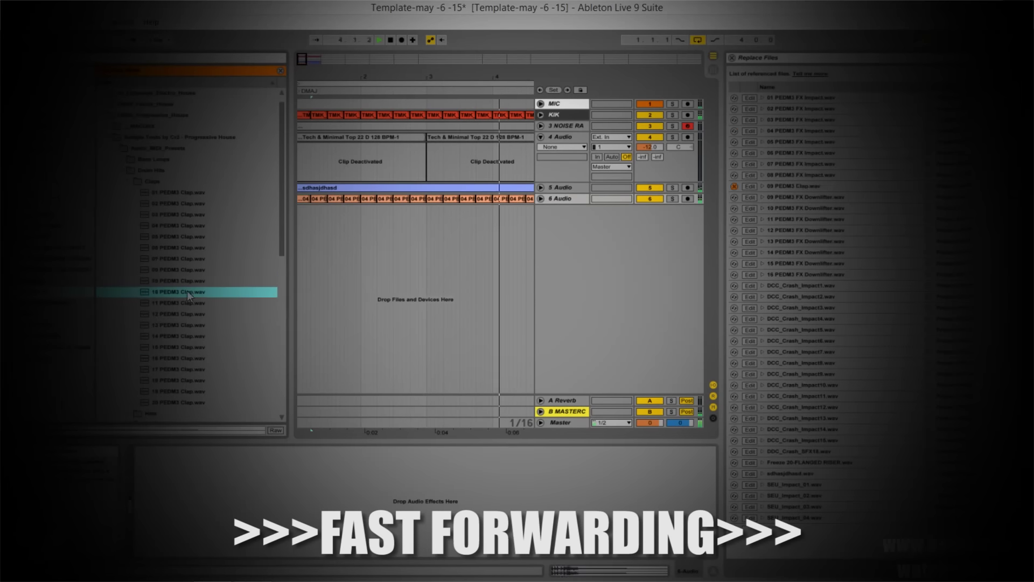
Step: Swap the clap sample instead for SEU_Clap_&_Snare_39.wav and finish replacing files
scroll(189, 291, down, 10)
scroll(186, 291, down, 10)
click(194, 339)
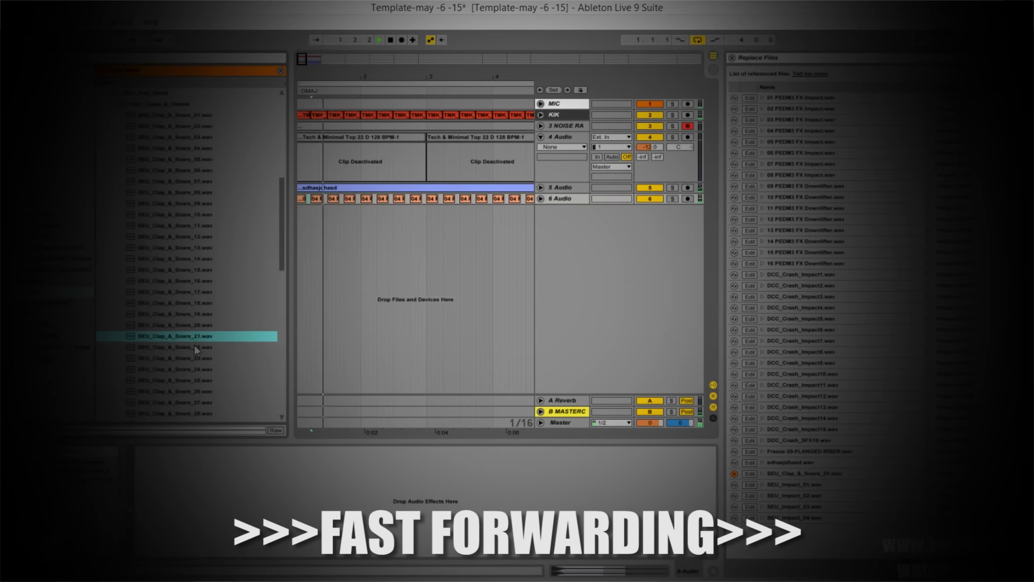
key(Down)
key(Down)
key(Up)
key(Up)
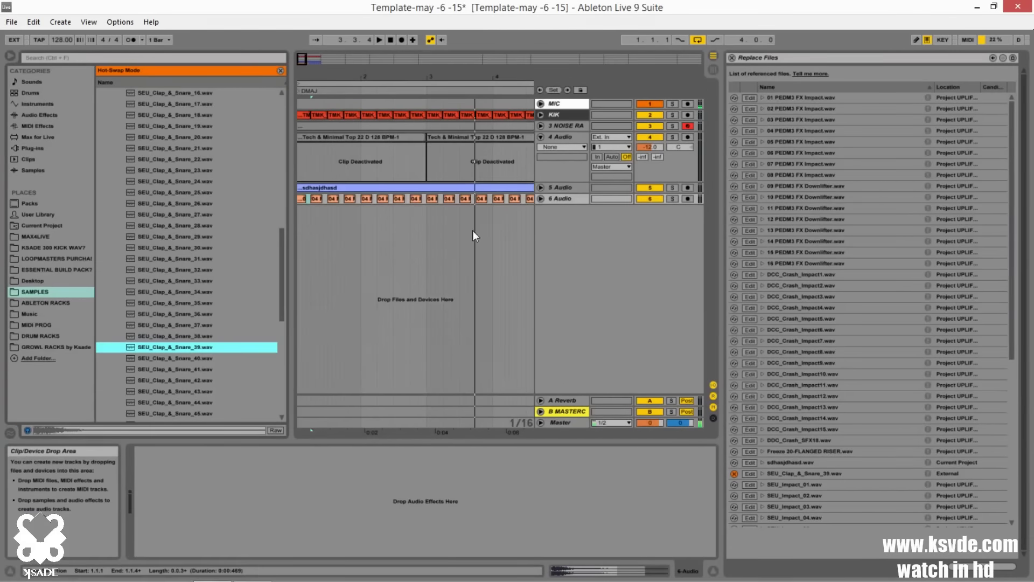
click(881, 241)
scroll(880, 238, down, 2)
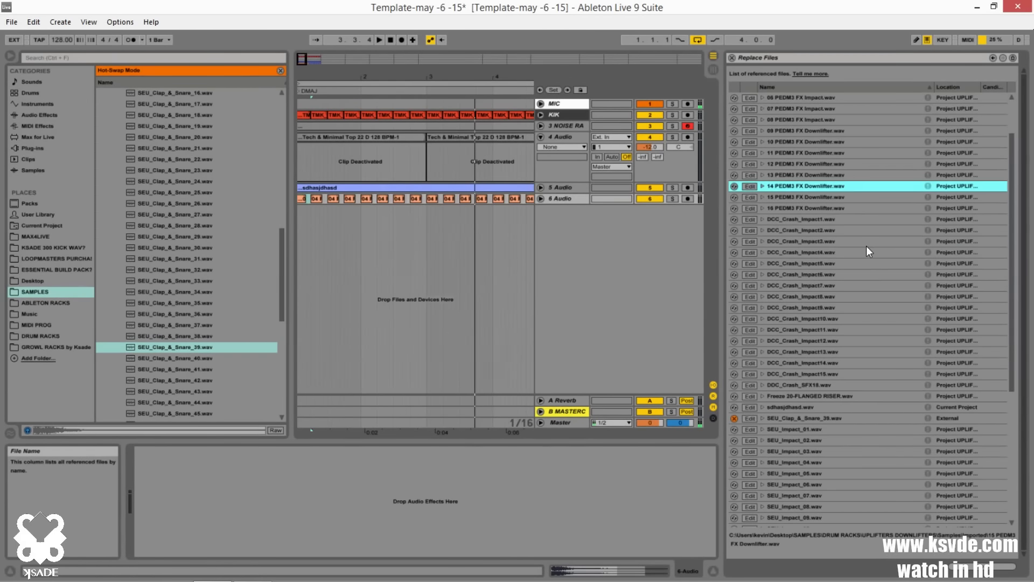
click(734, 419)
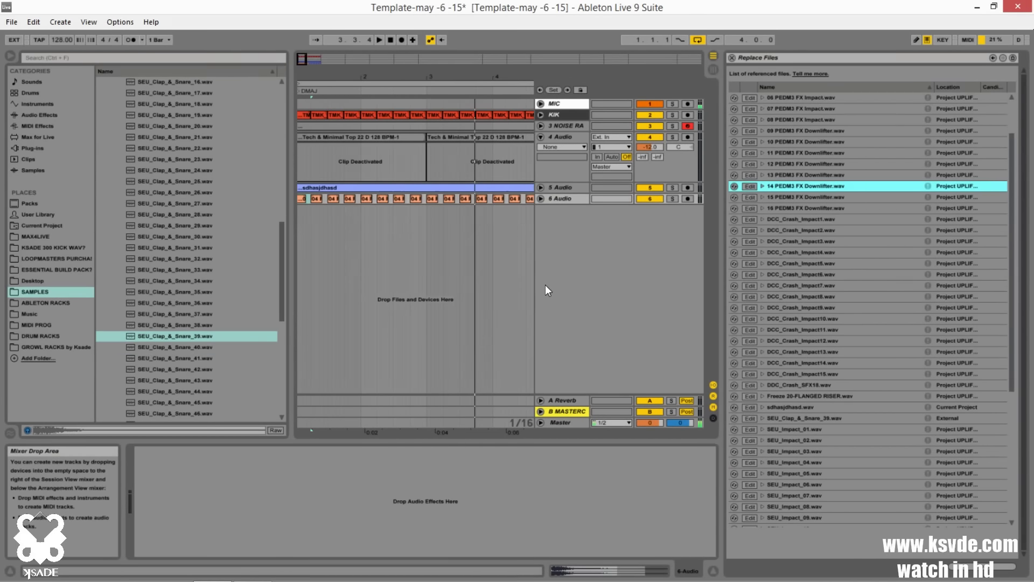
Step: Close the referenced-files list and collapse the SEU_One_Shots browser folder
click(733, 58)
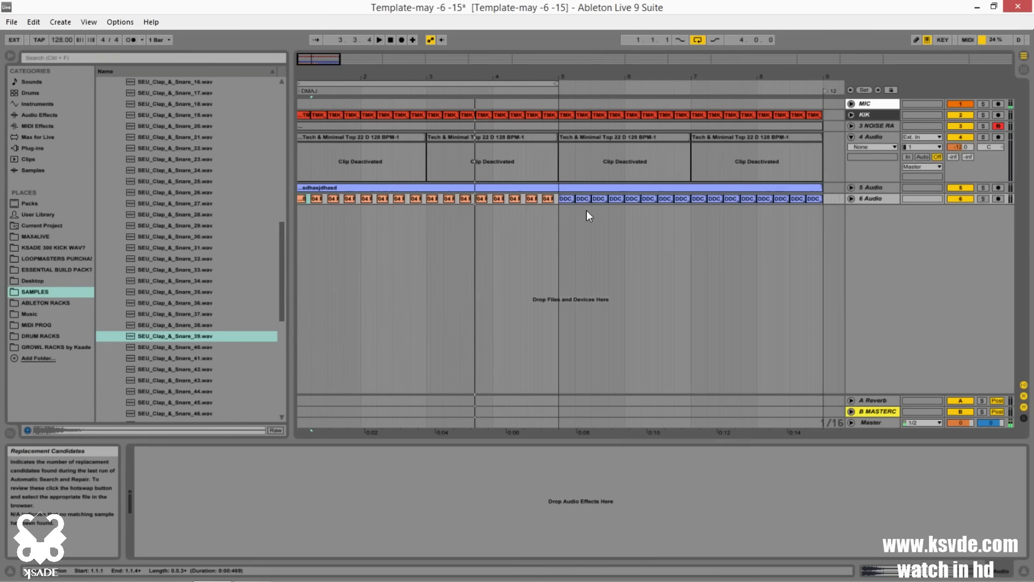
drag(330, 67, 329, 59)
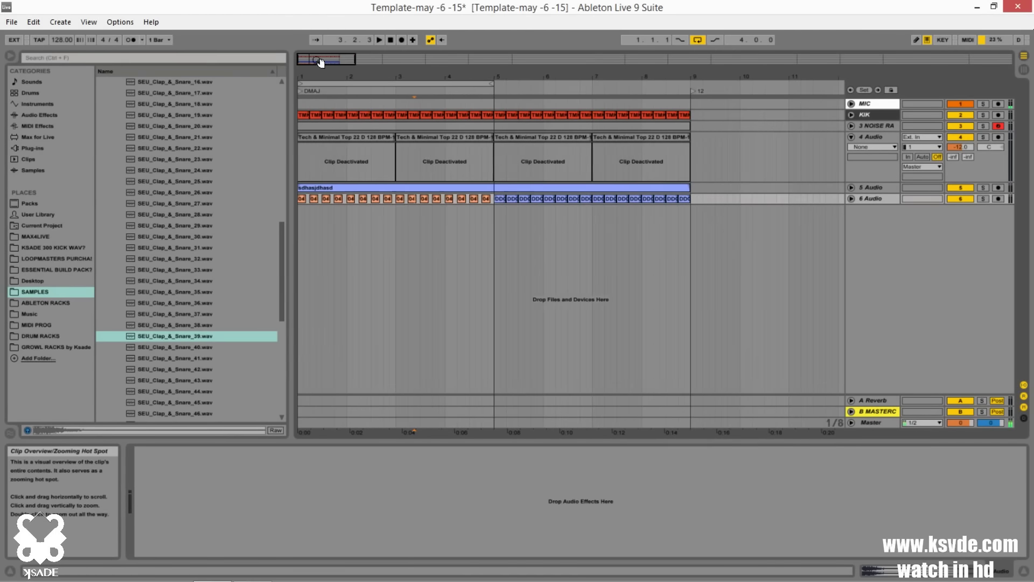
scroll(226, 242, up, 8)
scroll(227, 246, up, 4)
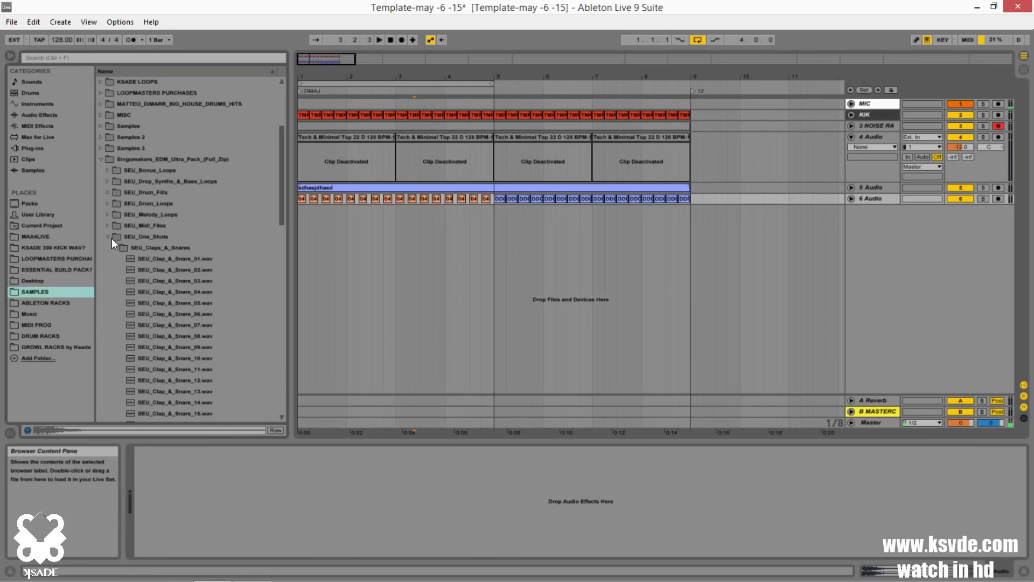
click(107, 238)
click(390, 304)
key(plus)
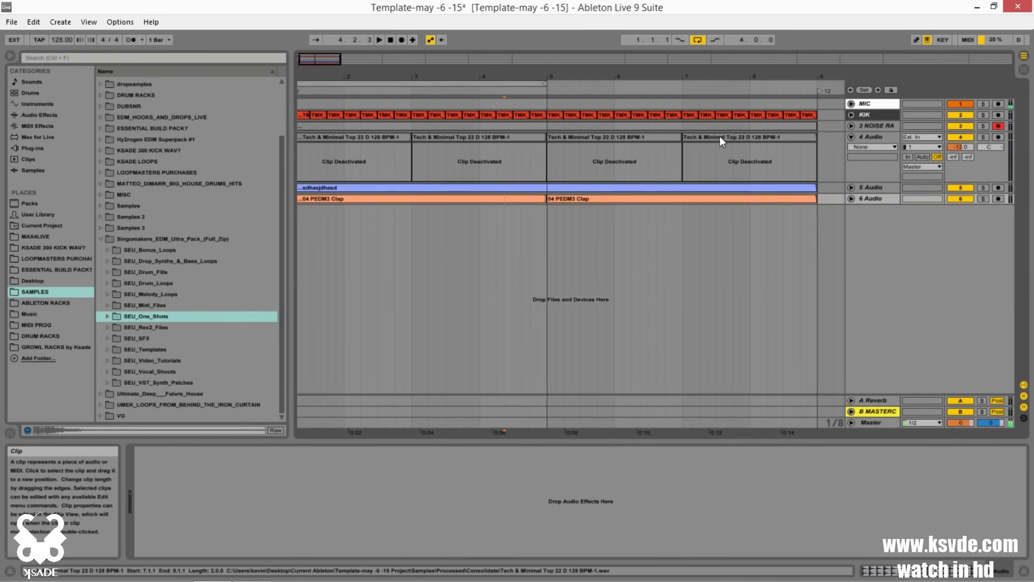
Step: Reactivate the four Tech & Minimal Top clips on track 4, audition them, then fold the track
click(720, 136)
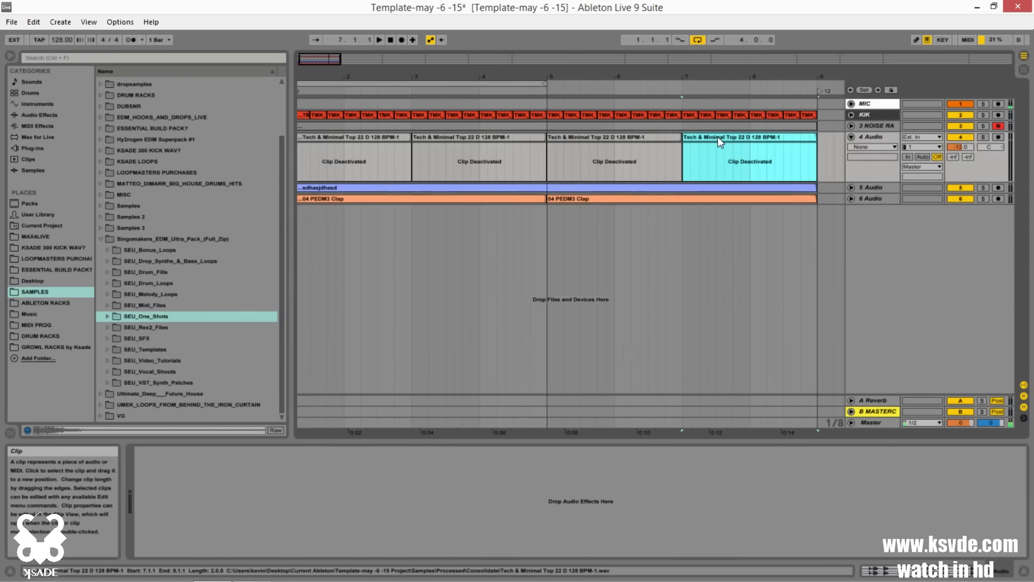
shift+click(334, 127)
key(0)
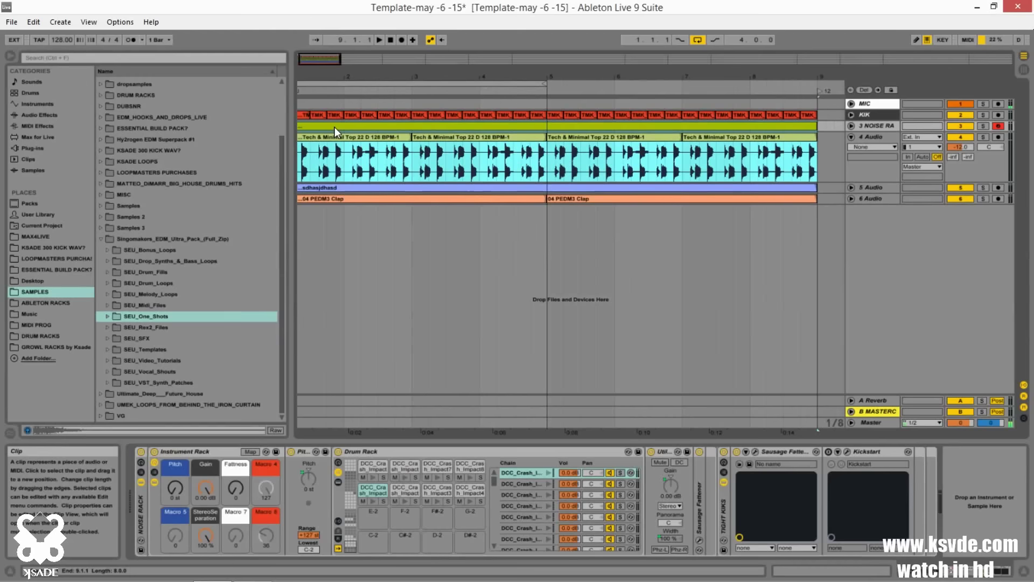
drag(326, 68, 328, 121)
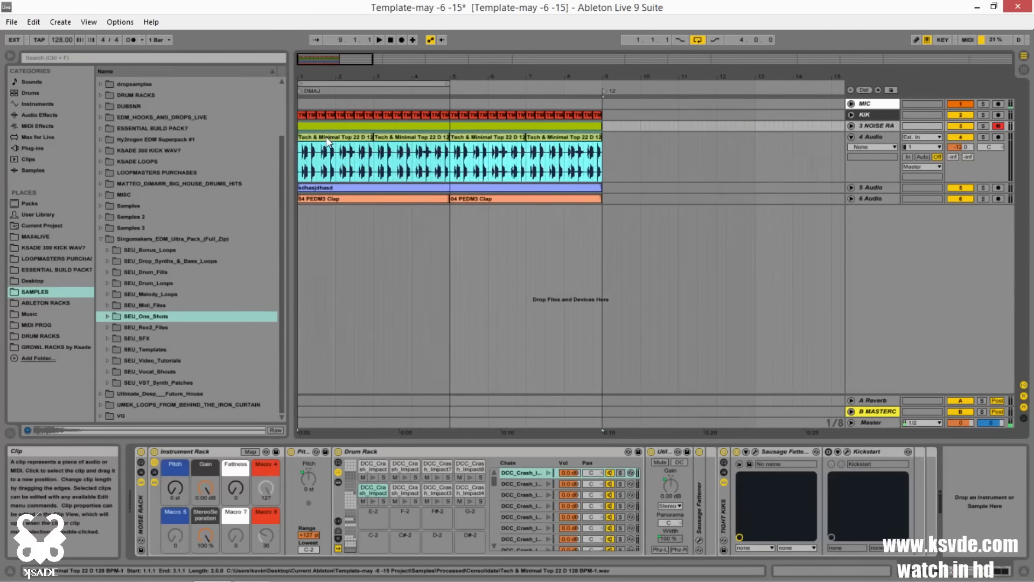
click(325, 137)
key(space)
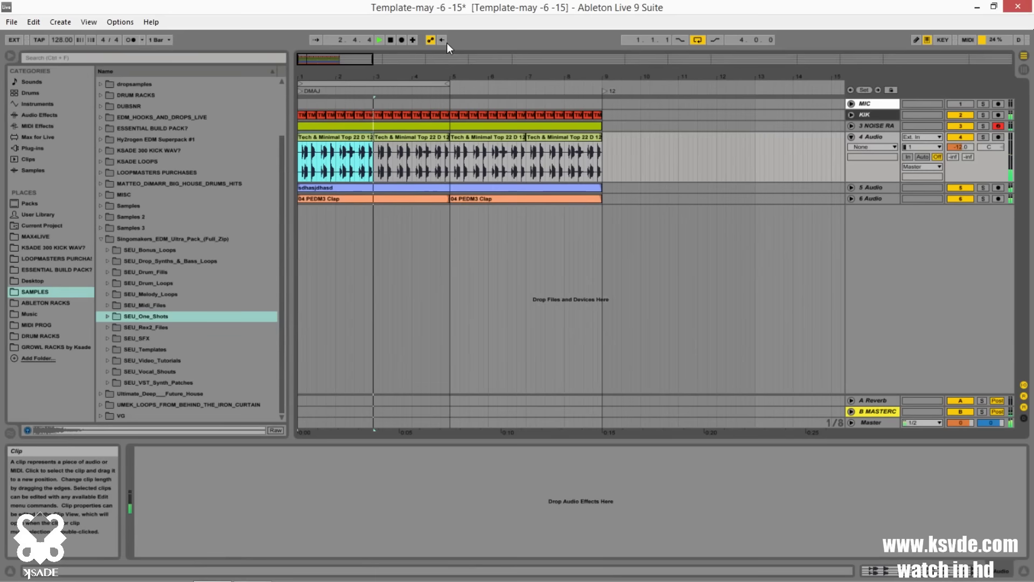
drag(450, 84, 602, 84)
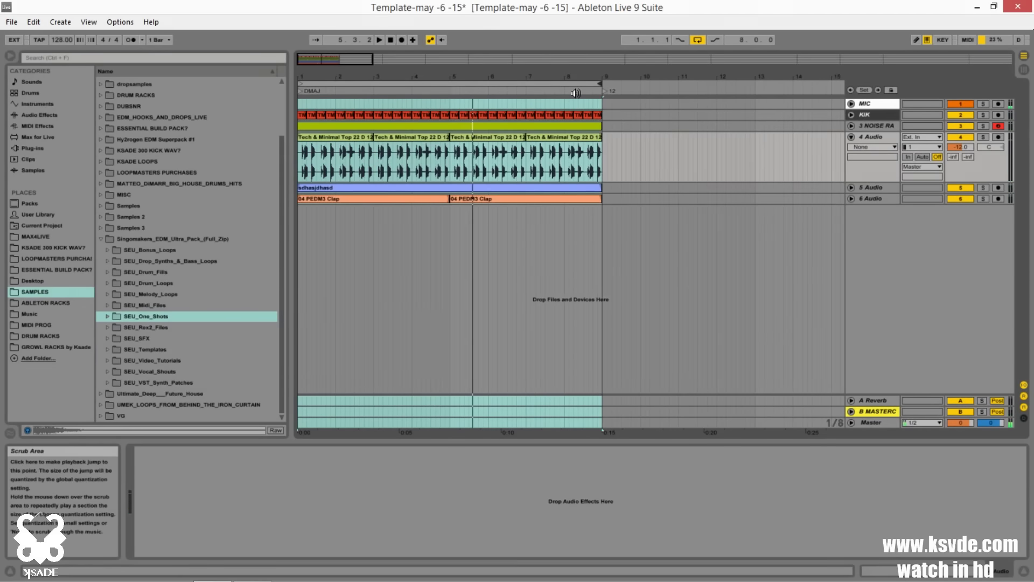
click(851, 138)
click(546, 258)
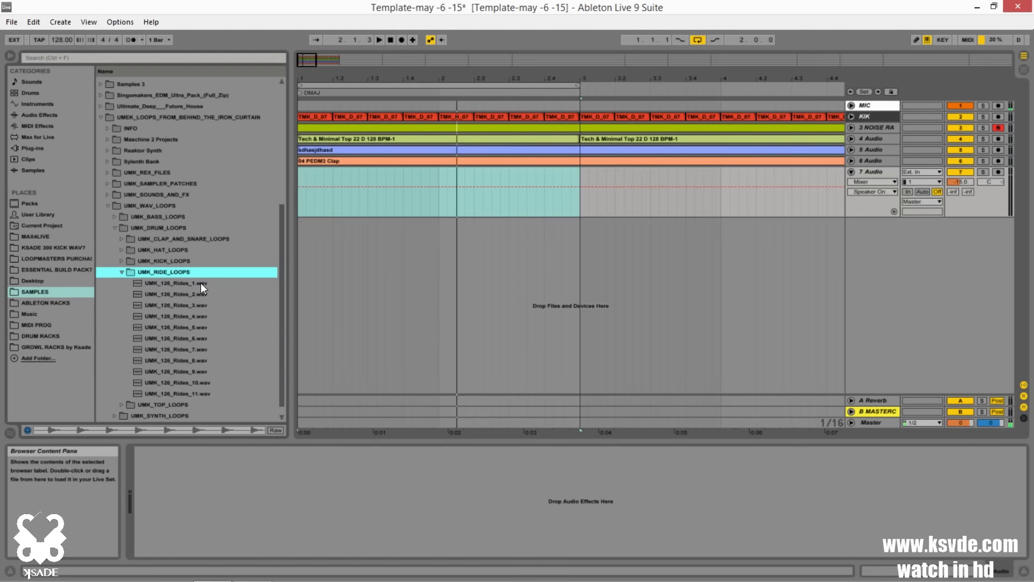
Step: Audition the ride loops and place UMK_126_Rides_2.wav on track 7 at bar 1
key(Down)
key(Down)
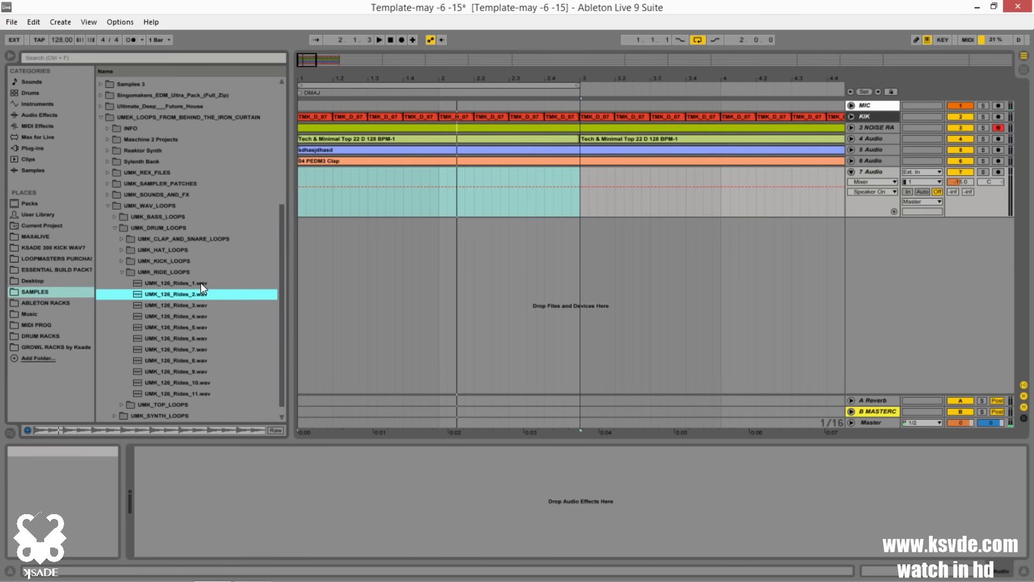
key(Down)
key(Down)
key(Down)
key(Down)
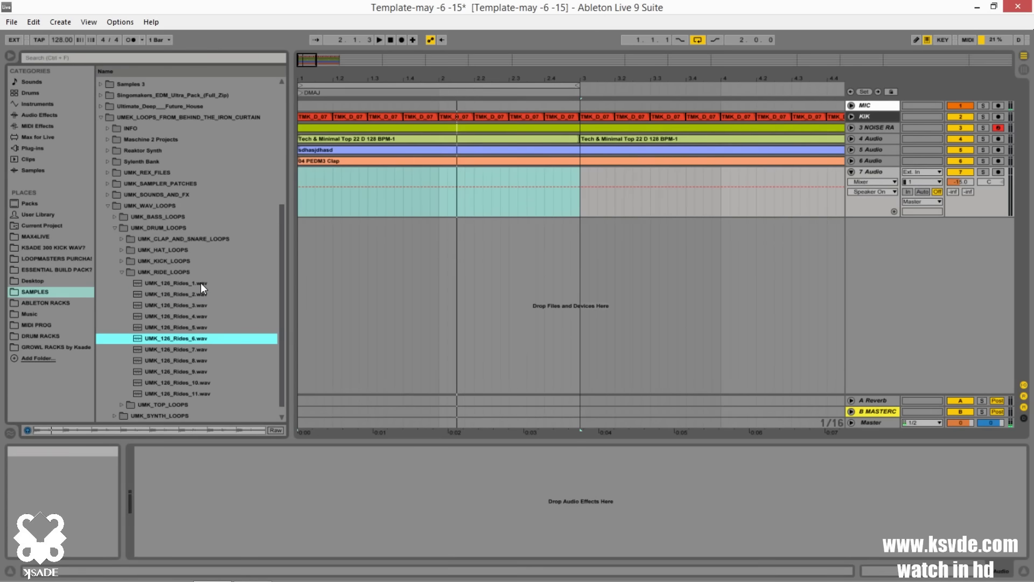
key(Down)
key(Down)
key(Down)
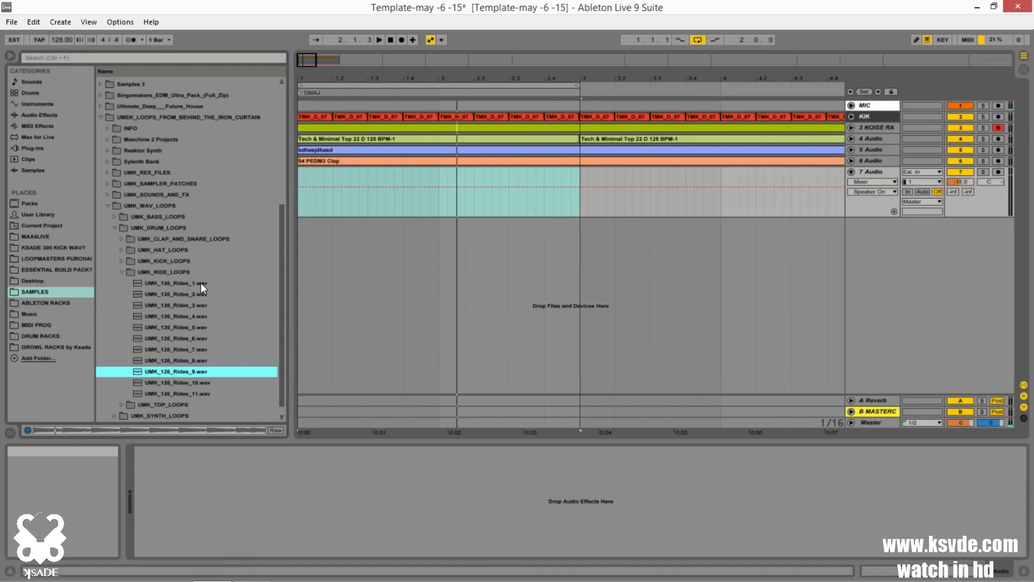
key(Down)
key(Down)
key(Up)
key(Up)
key(Up)
key(Up)
key(Up)
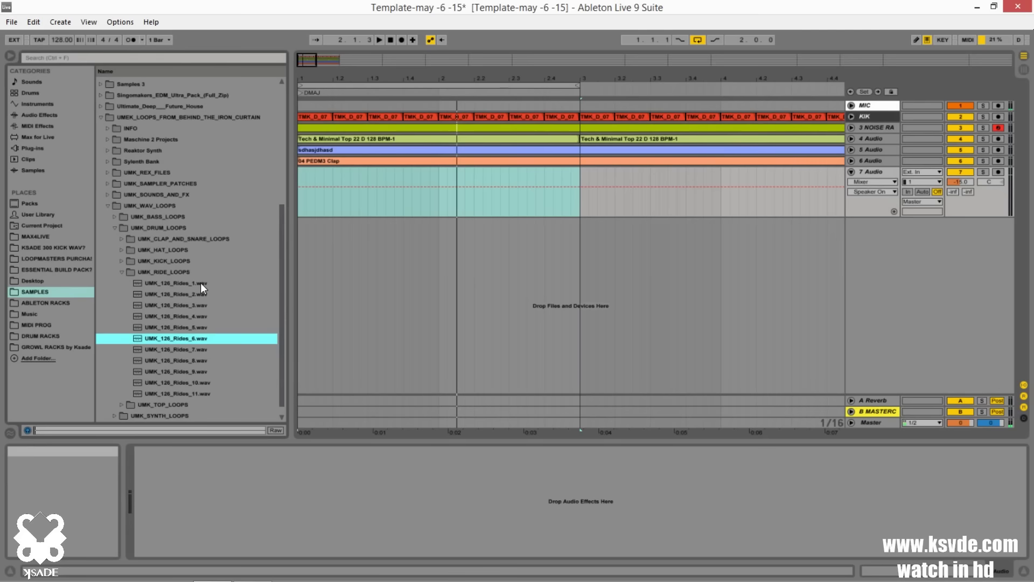
key(Up)
key(Up)
key(Up)
key(Up)
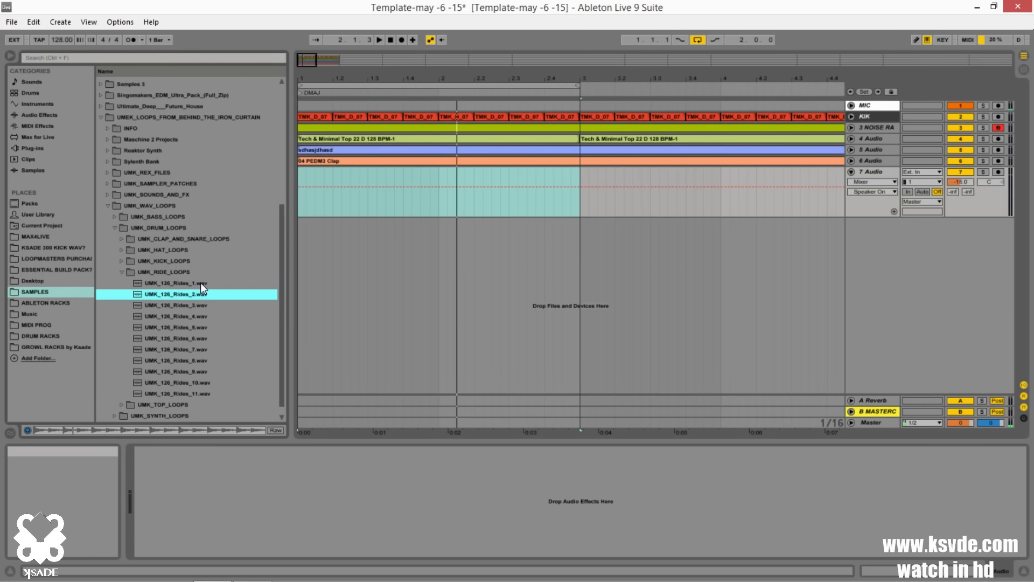
drag(180, 298, 300, 193)
Step: Play the arrangement, comparing it with track 7 muted and unmuted
key(space)
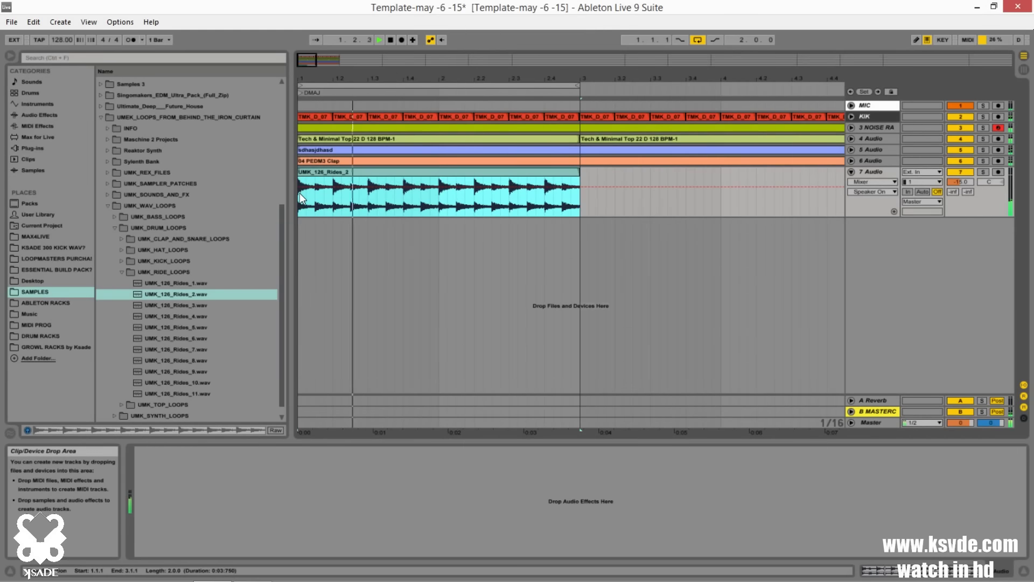
click(963, 172)
click(964, 172)
key(space)
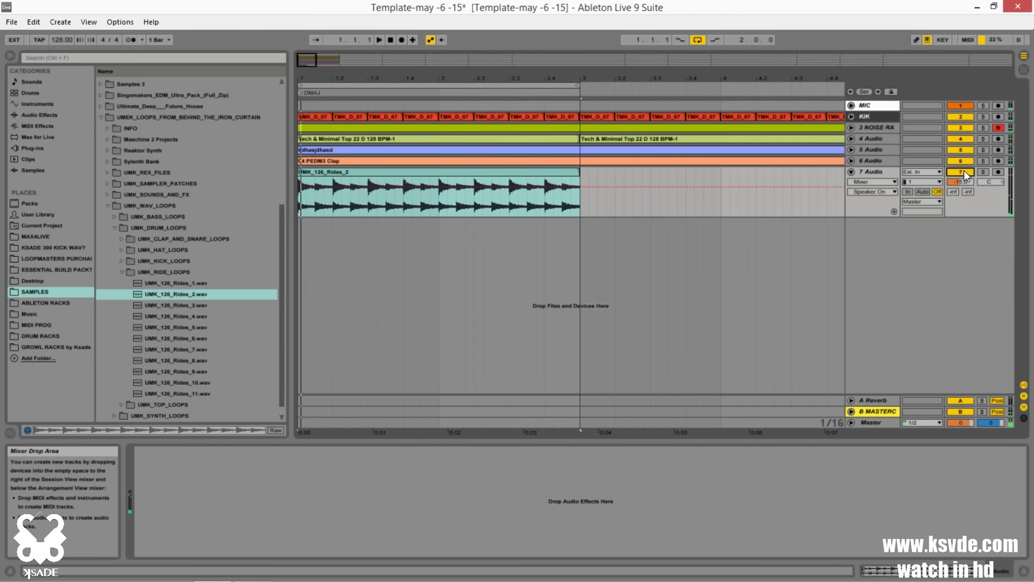
Step: Repeat the ride clip four times across bars 1–9 and fold the 7 Audio track
drag(317, 58, 323, 67)
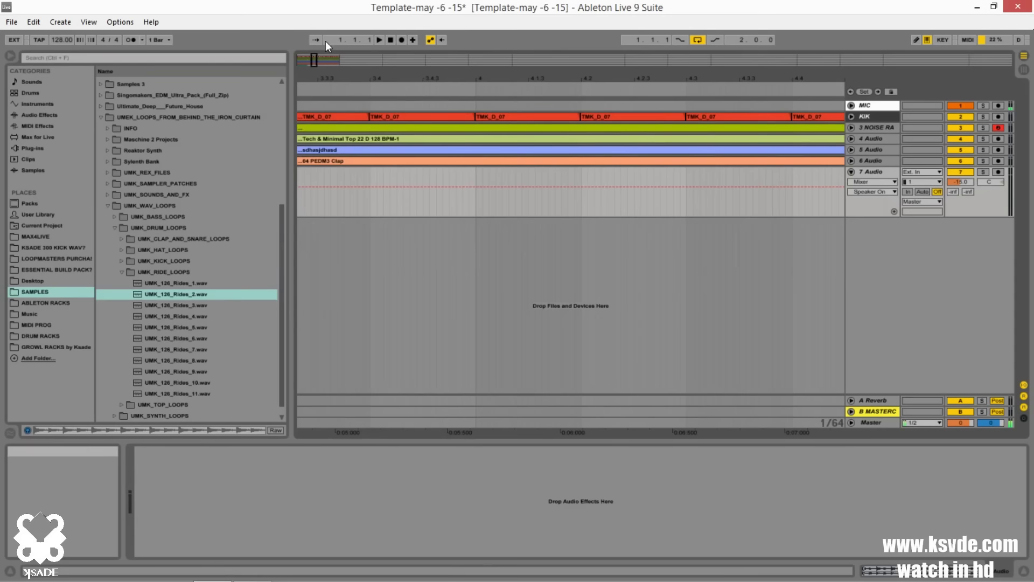
double_click(316, 58)
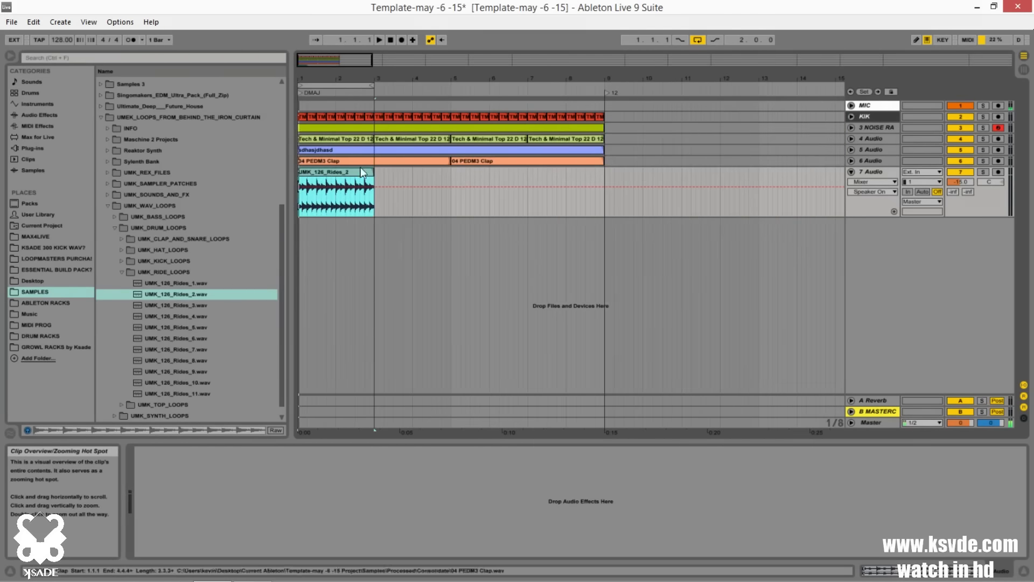
click(347, 171)
key(ctrl+d)
key(ctrl+d)
key(ctrl+d)
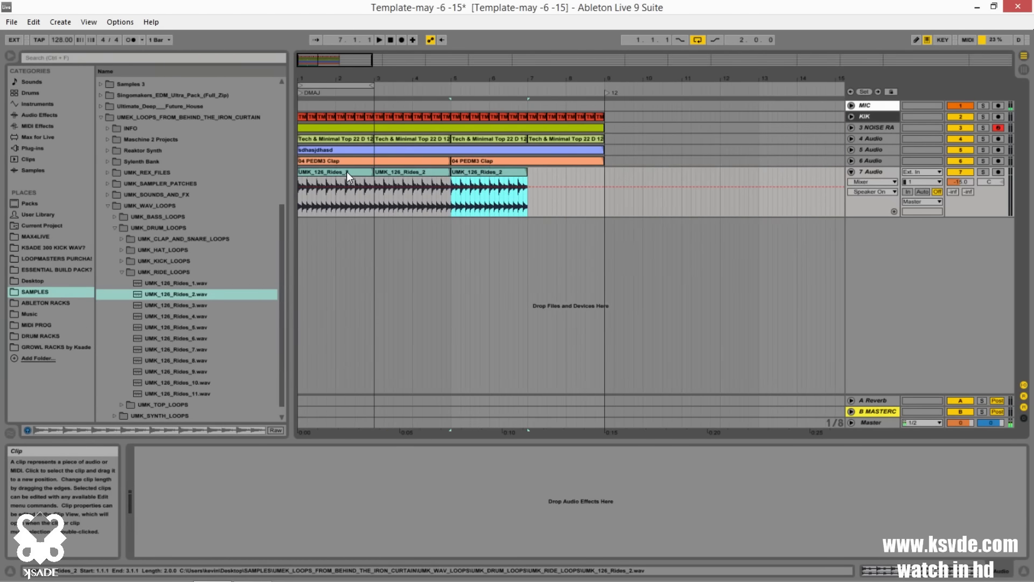
drag(372, 85, 605, 92)
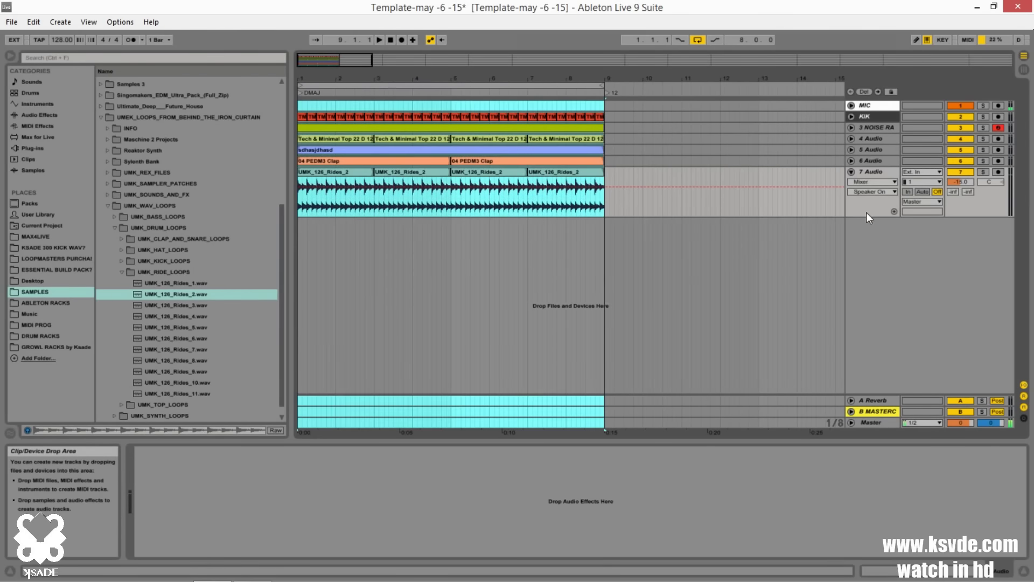
click(849, 172)
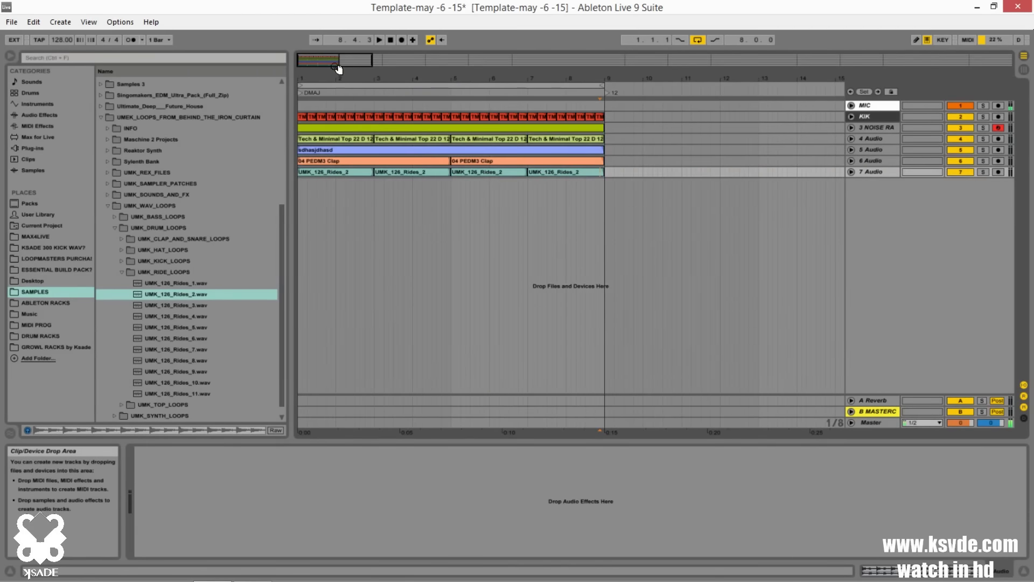
Step: Select all clips on every track and duplicate bars 1–9 into bars 9–17
mouse_move(339, 64)
mouse_down()
mouse_move(341, 75)
mouse_move(354, 62)
mouse_up()
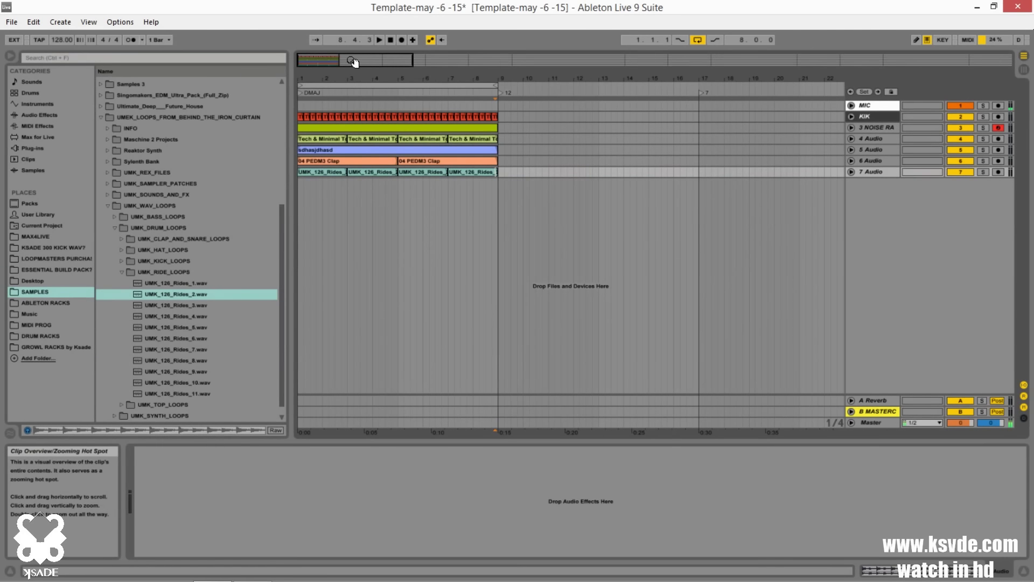
drag(353, 62, 451, 196)
click(428, 256)
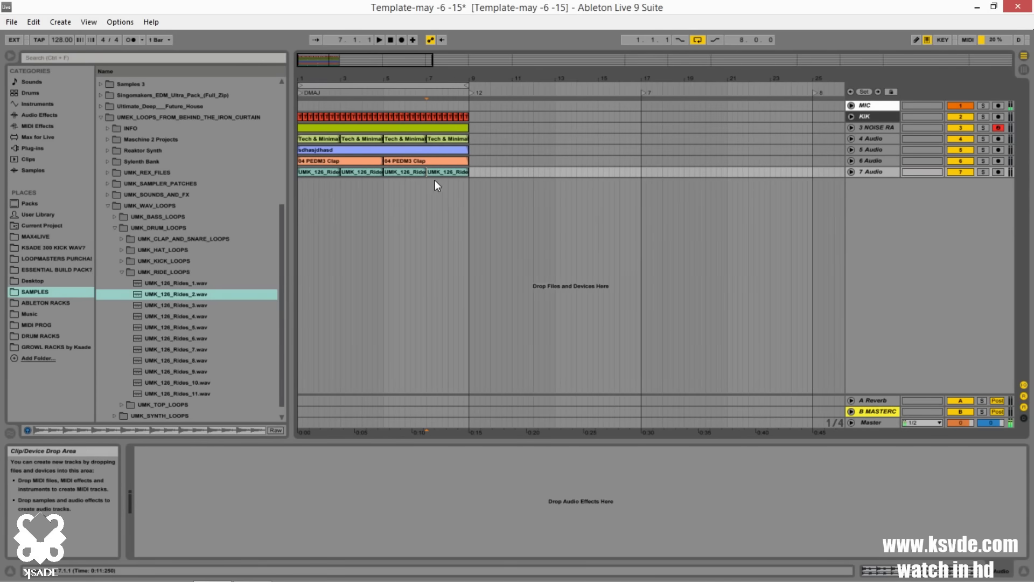
click(299, 115)
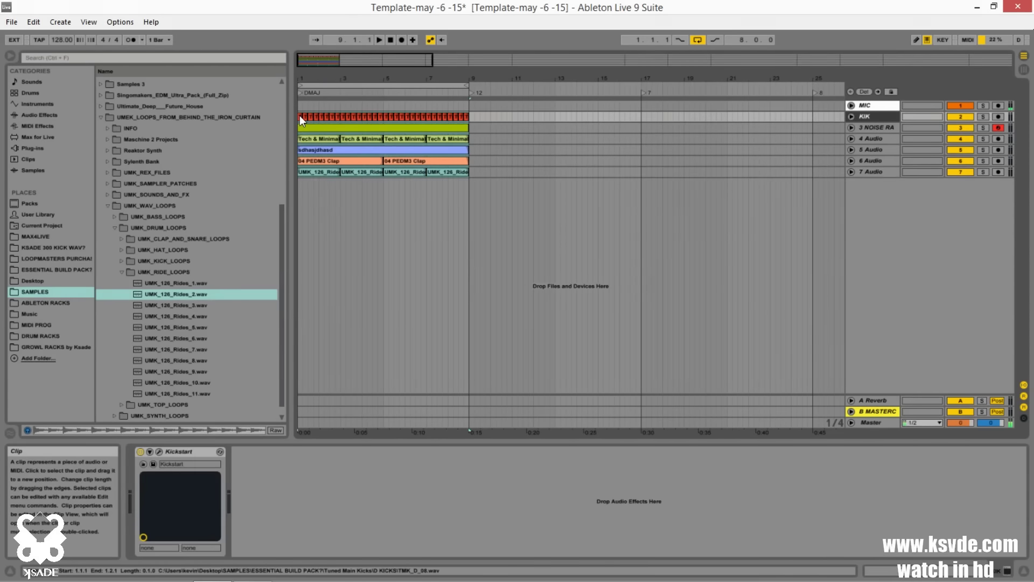
key(ctrl+a)
key(ctrl+d)
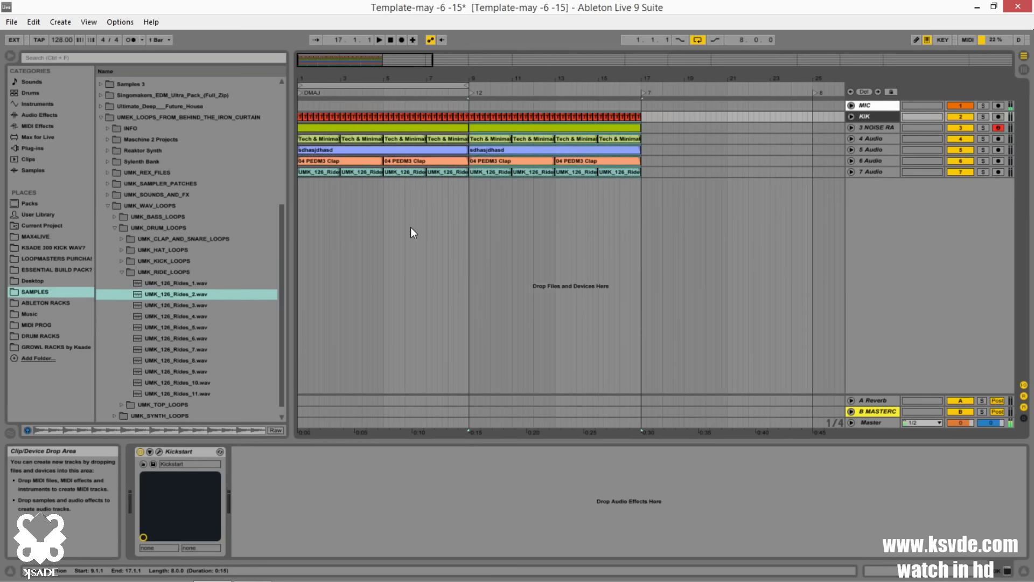
click(411, 227)
click(473, 127)
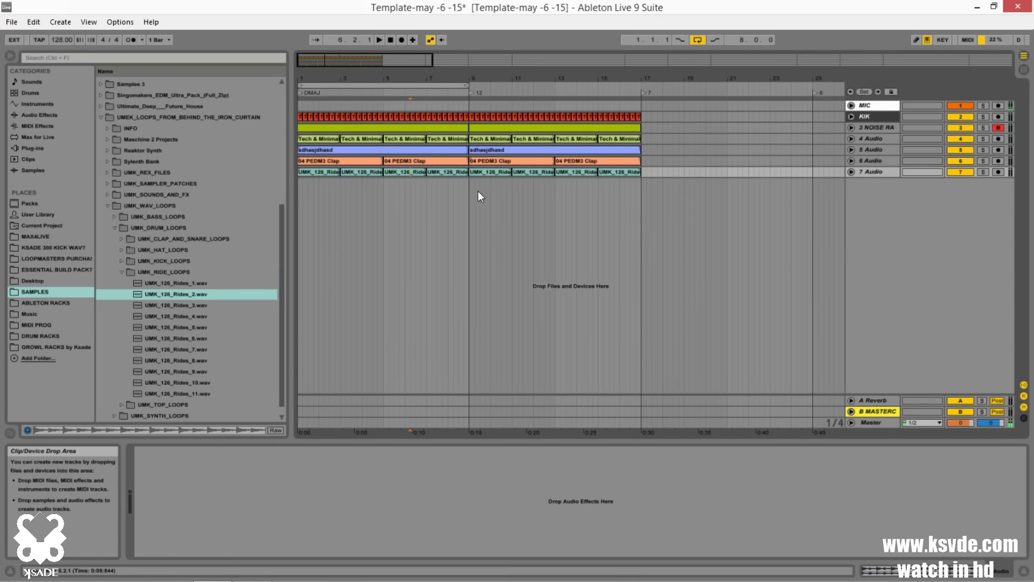
drag(406, 66, 425, 63)
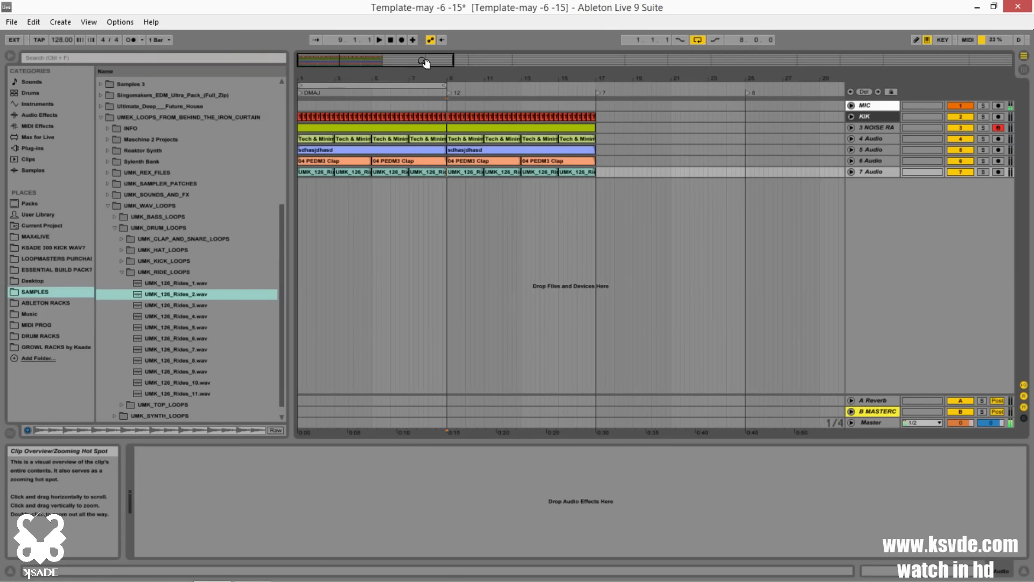